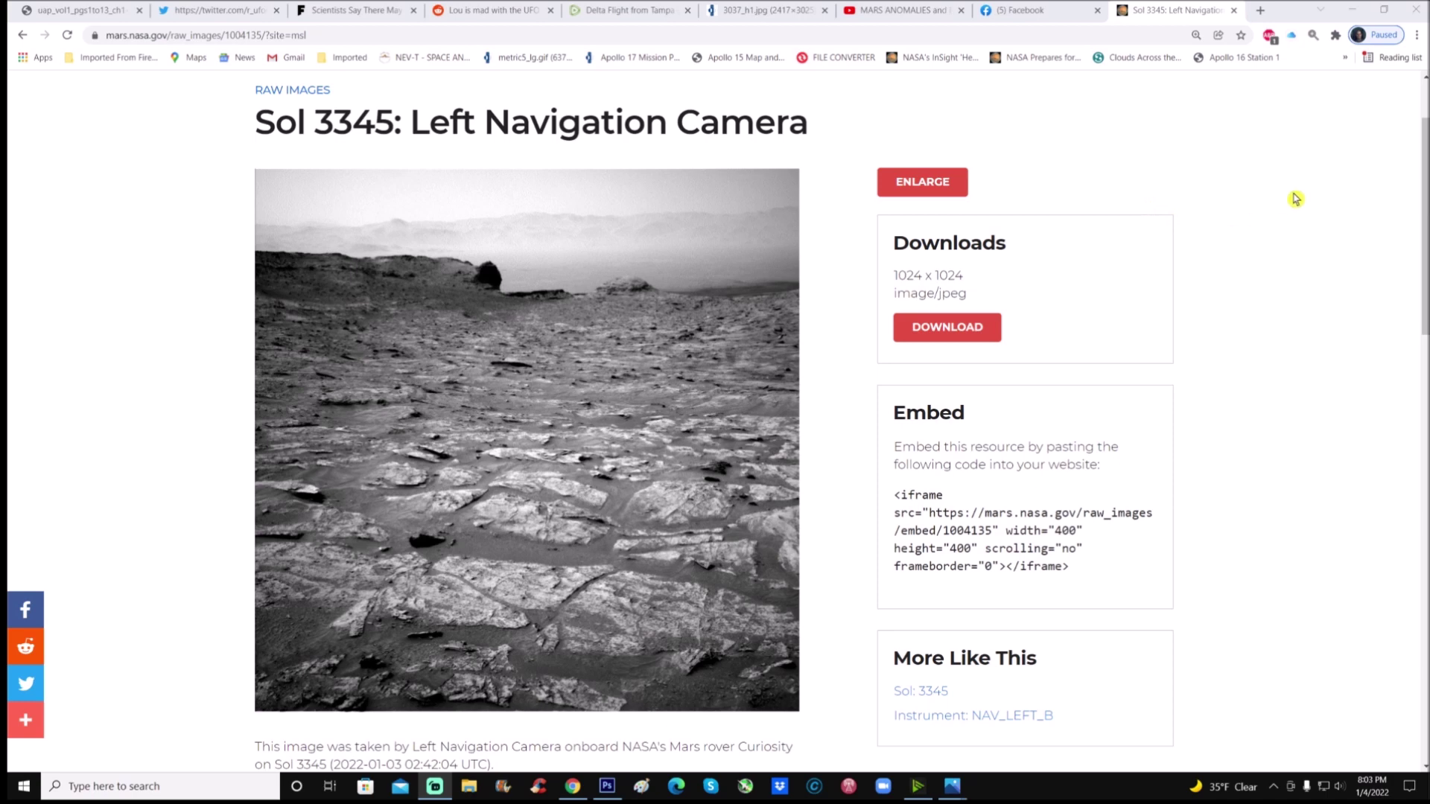
Scroll down the Sol 3345 Left Navigation Camera raw image page
scroll(1267, 255, down, 2)
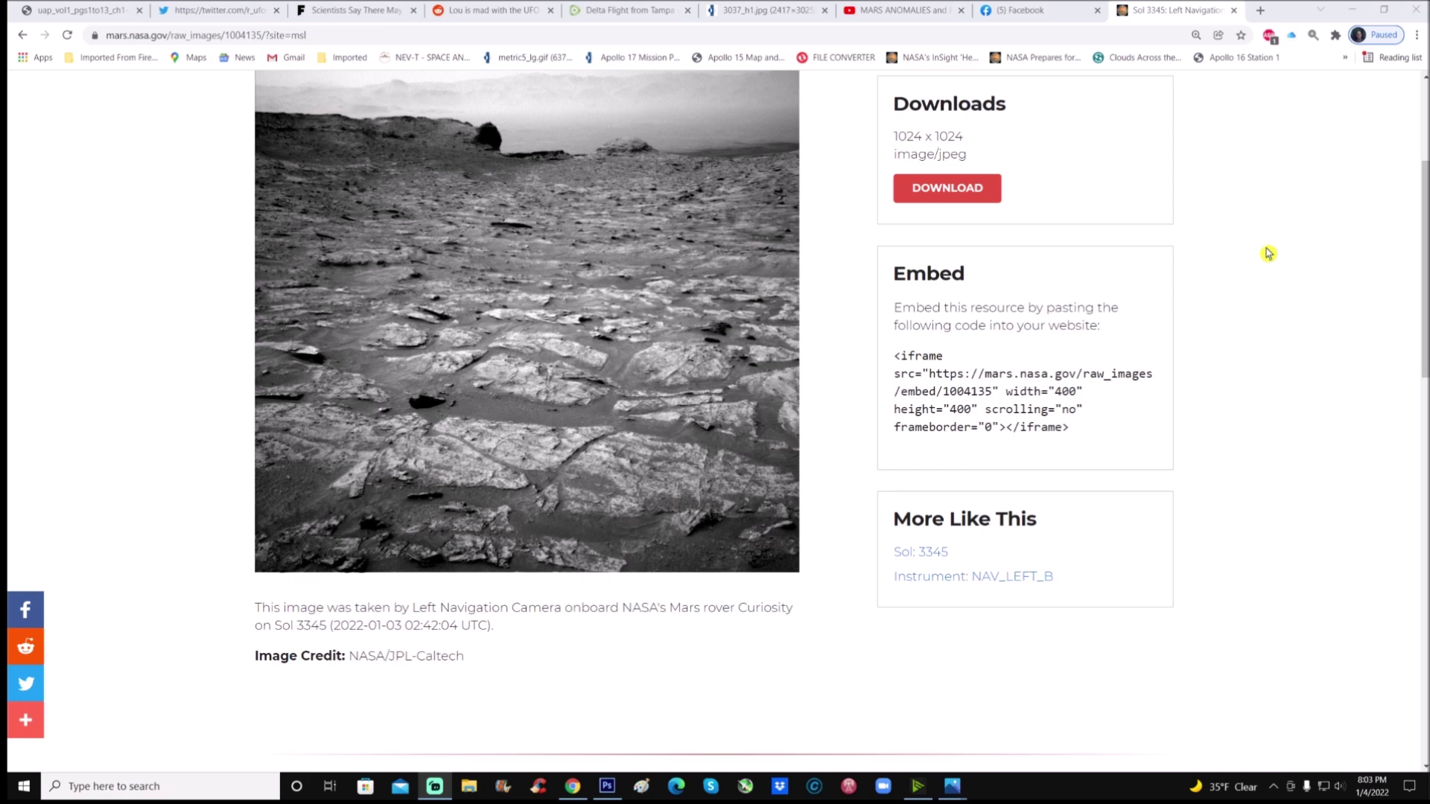
scroll(1269, 253, up, 2)
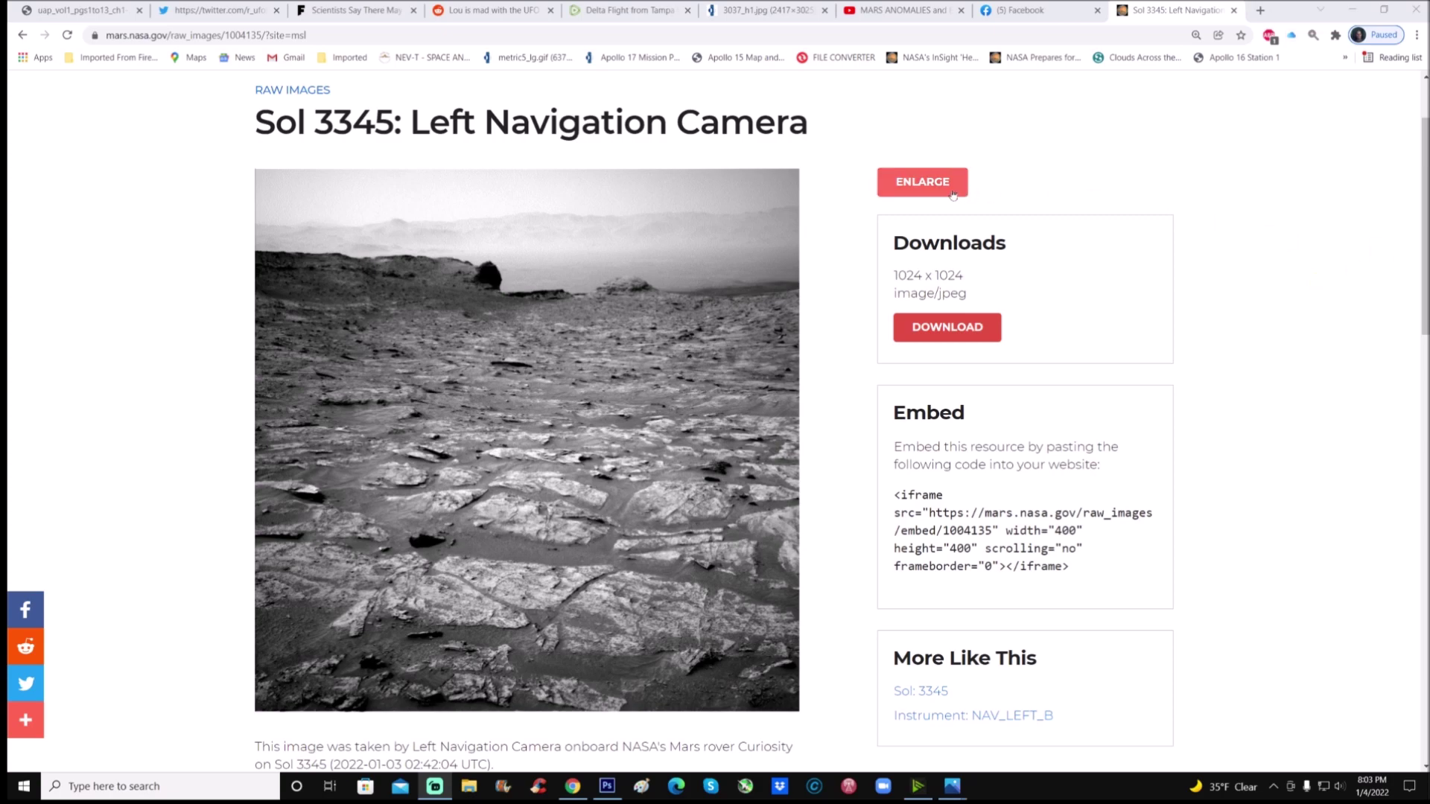
click(922, 182)
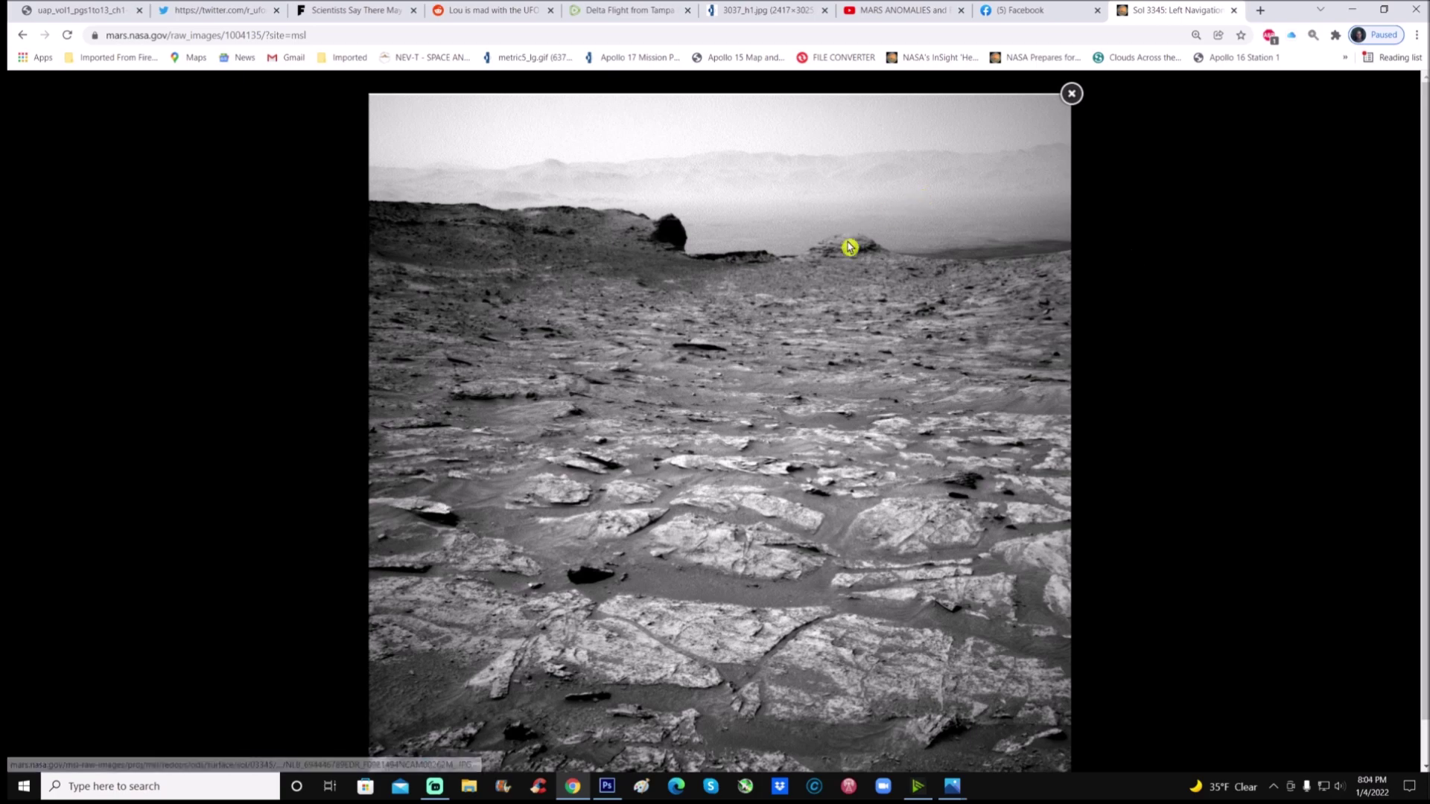
key(ctrl+plus)
key(ctrl+plus)
key(ctrl+plus)
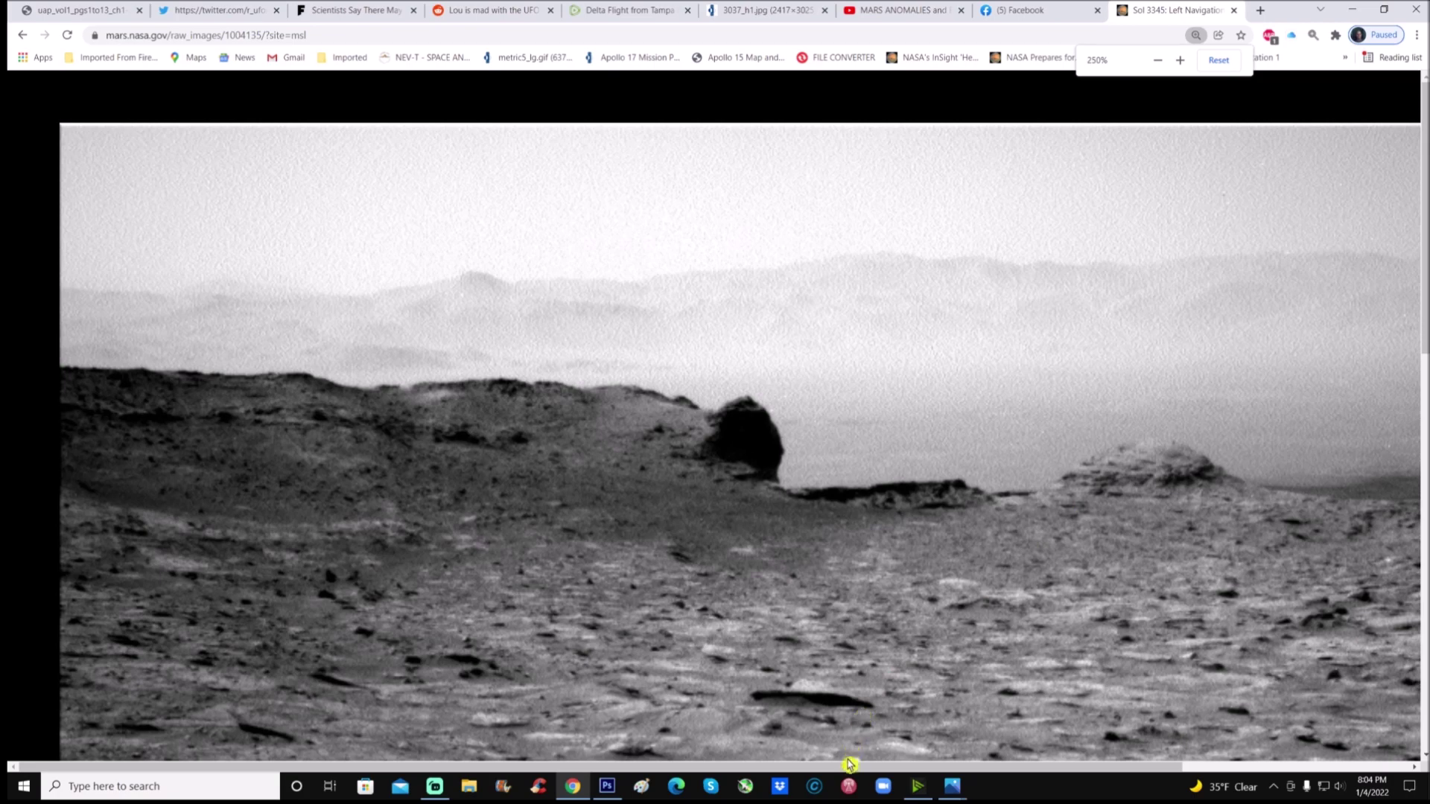
drag(852, 766, 1080, 766)
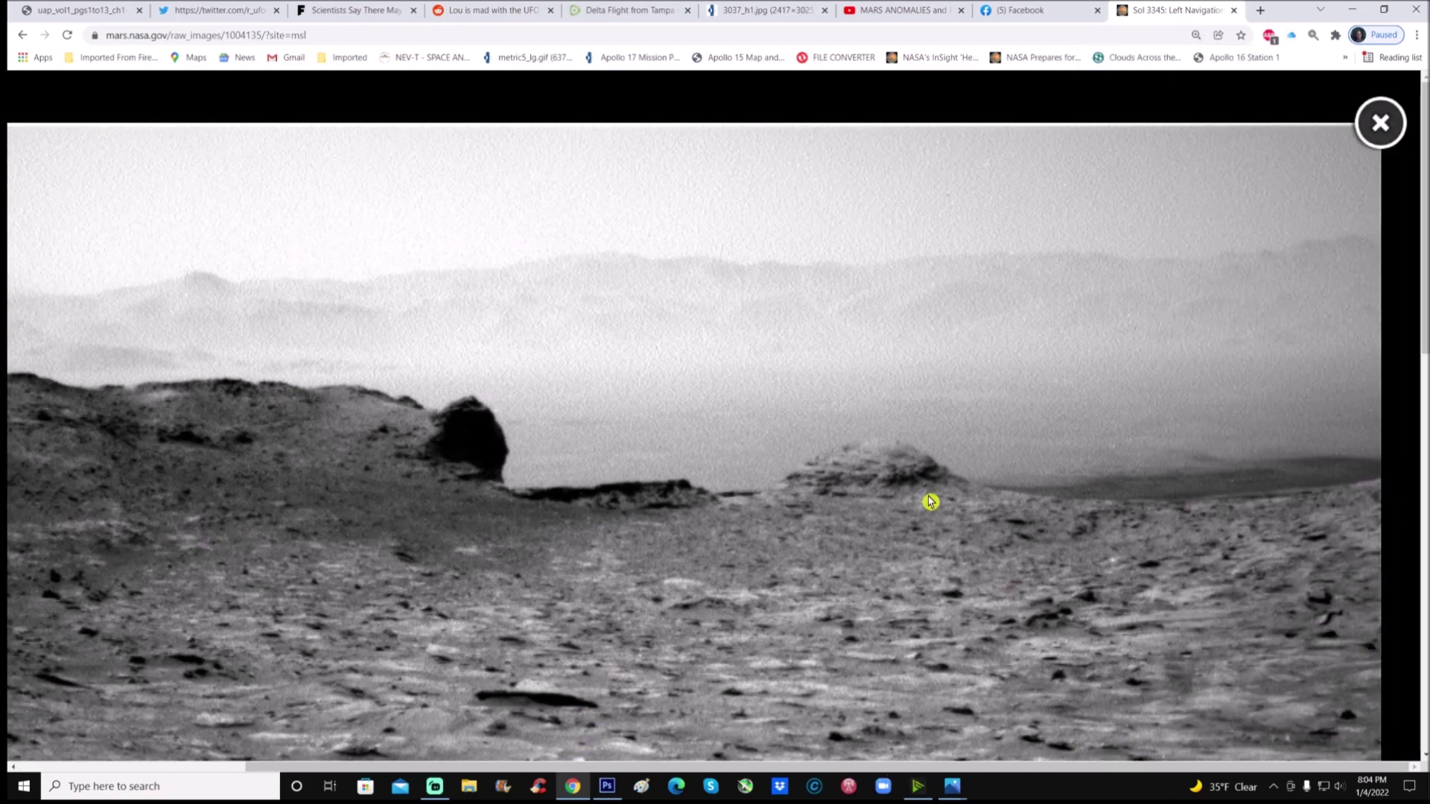
scroll(963, 472, down, 1)
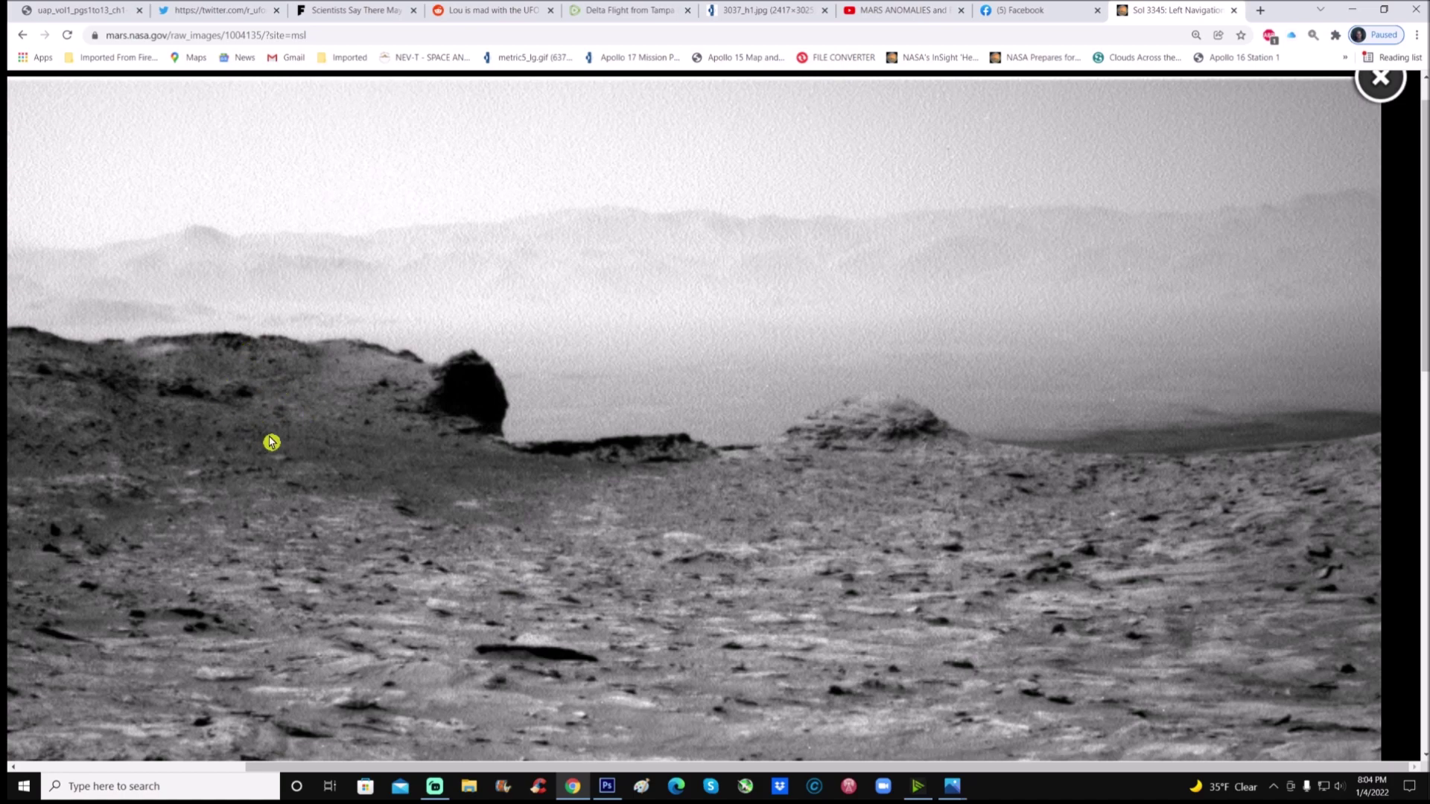
key(ctrl+0)
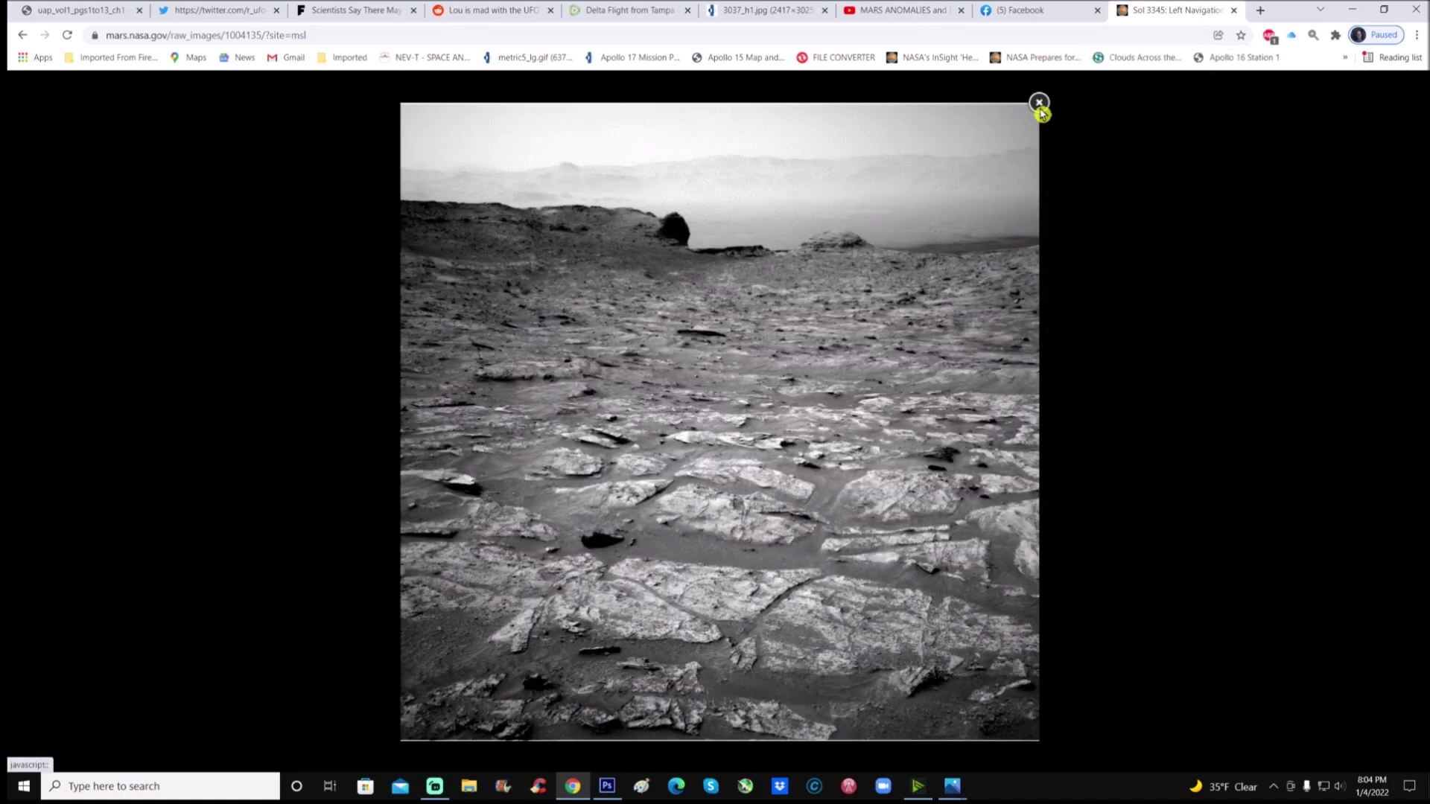
click(1038, 104)
click(606, 784)
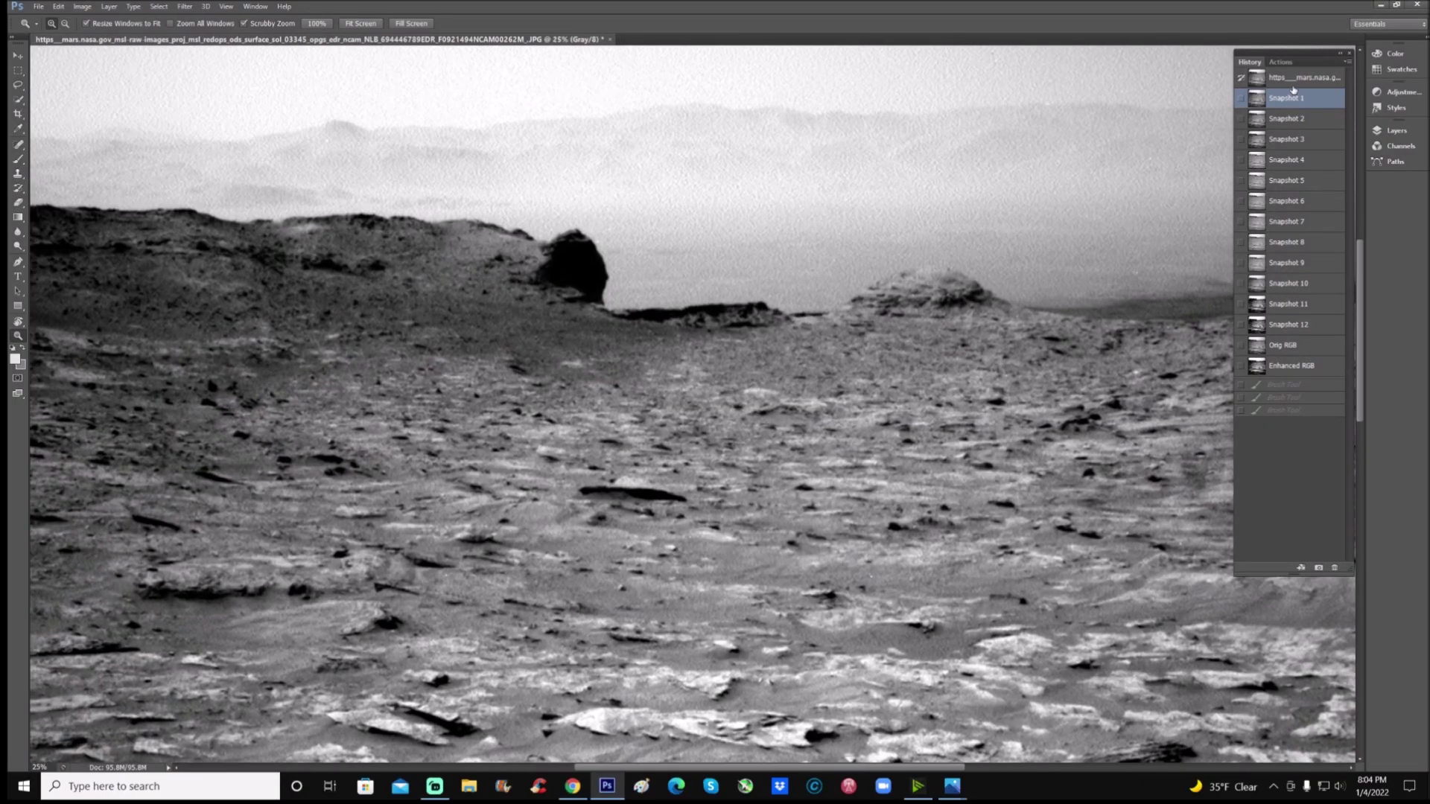
Compare the original and Snapshot 1 versions of the photo, then settle on Orig RGB in History
click(1288, 85)
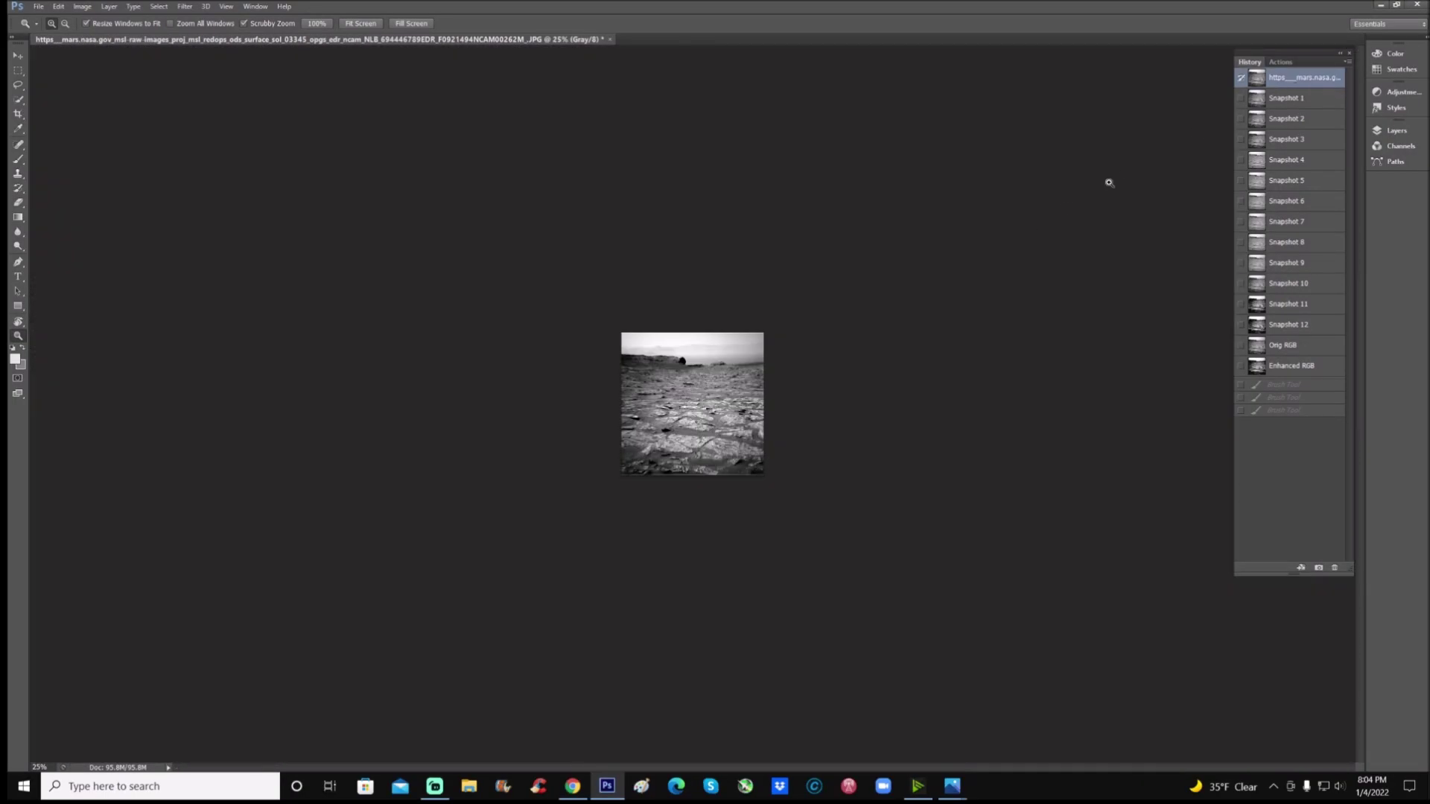
click(1282, 97)
scroll(927, 293, up, 2)
scroll(927, 293, down, 2)
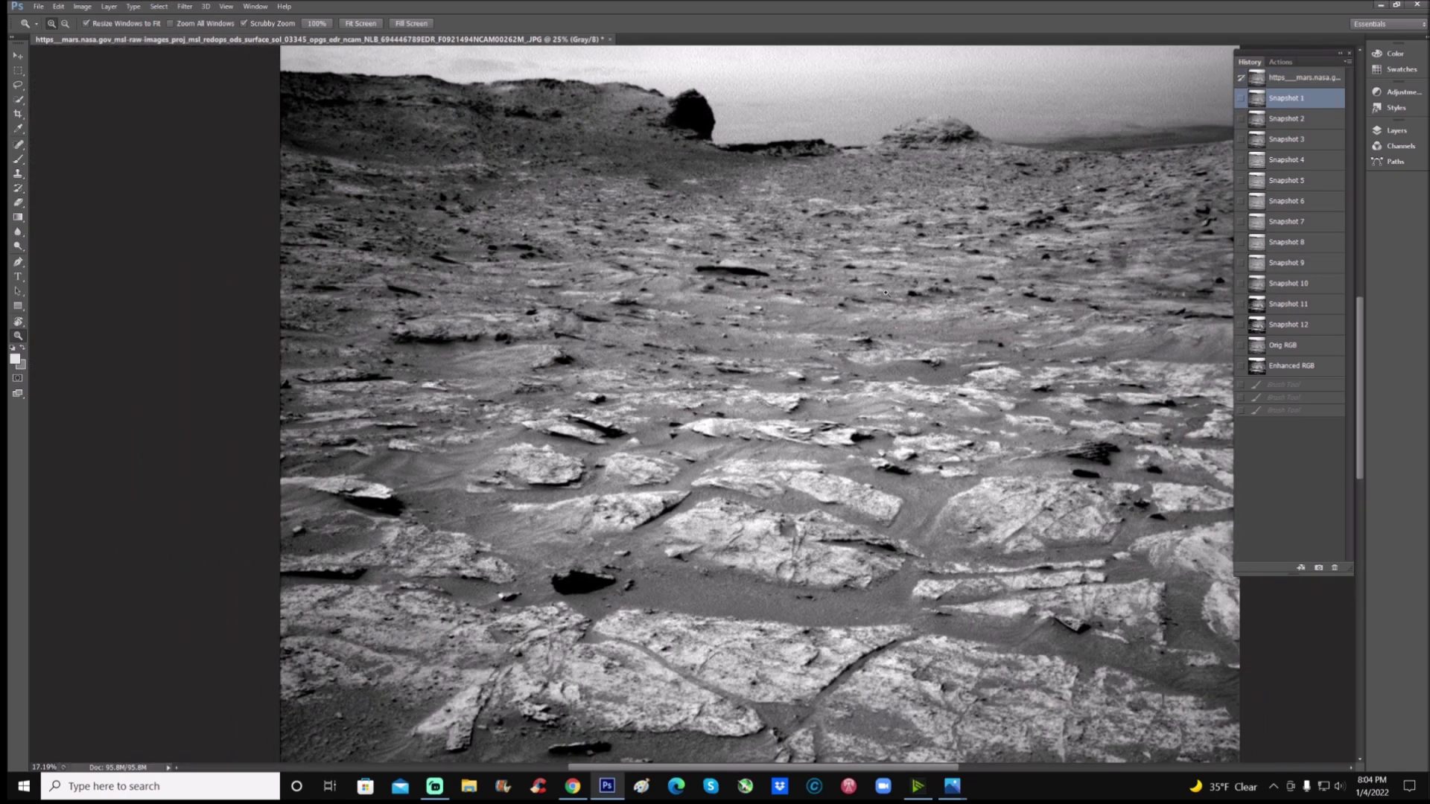
scroll(1006, 324, up, 5)
scroll(1006, 324, up, 6)
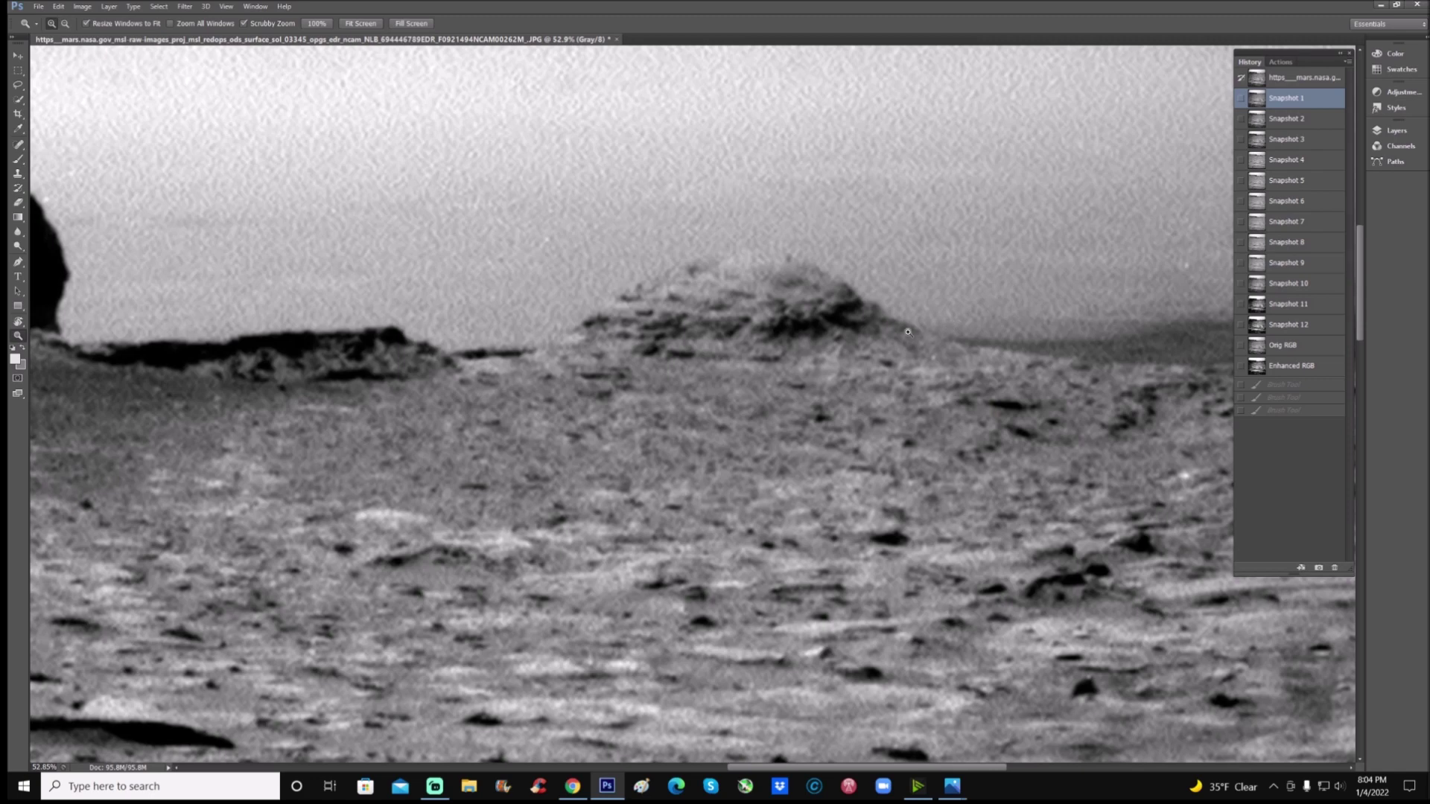
click(1283, 345)
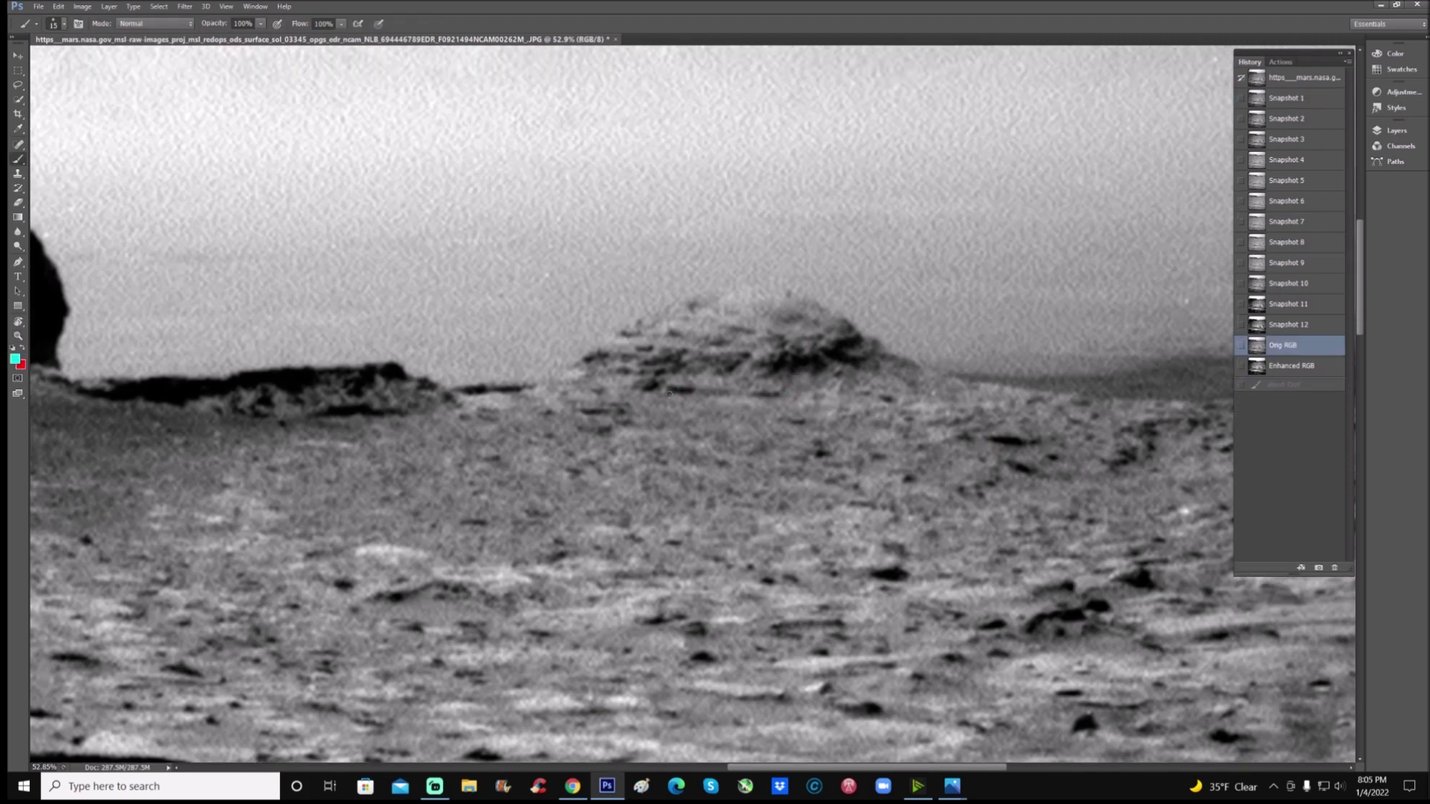
Sketch cyan lines on the hill's base, faces and upper layer, circle a rock, then revert to Orig RGB
mouse_move(670, 389)
mouse_down()
mouse_move(781, 390)
mouse_move(790, 361)
mouse_move(820, 399)
mouse_move(800, 418)
mouse_move(774, 395)
mouse_move(798, 421)
mouse_up()
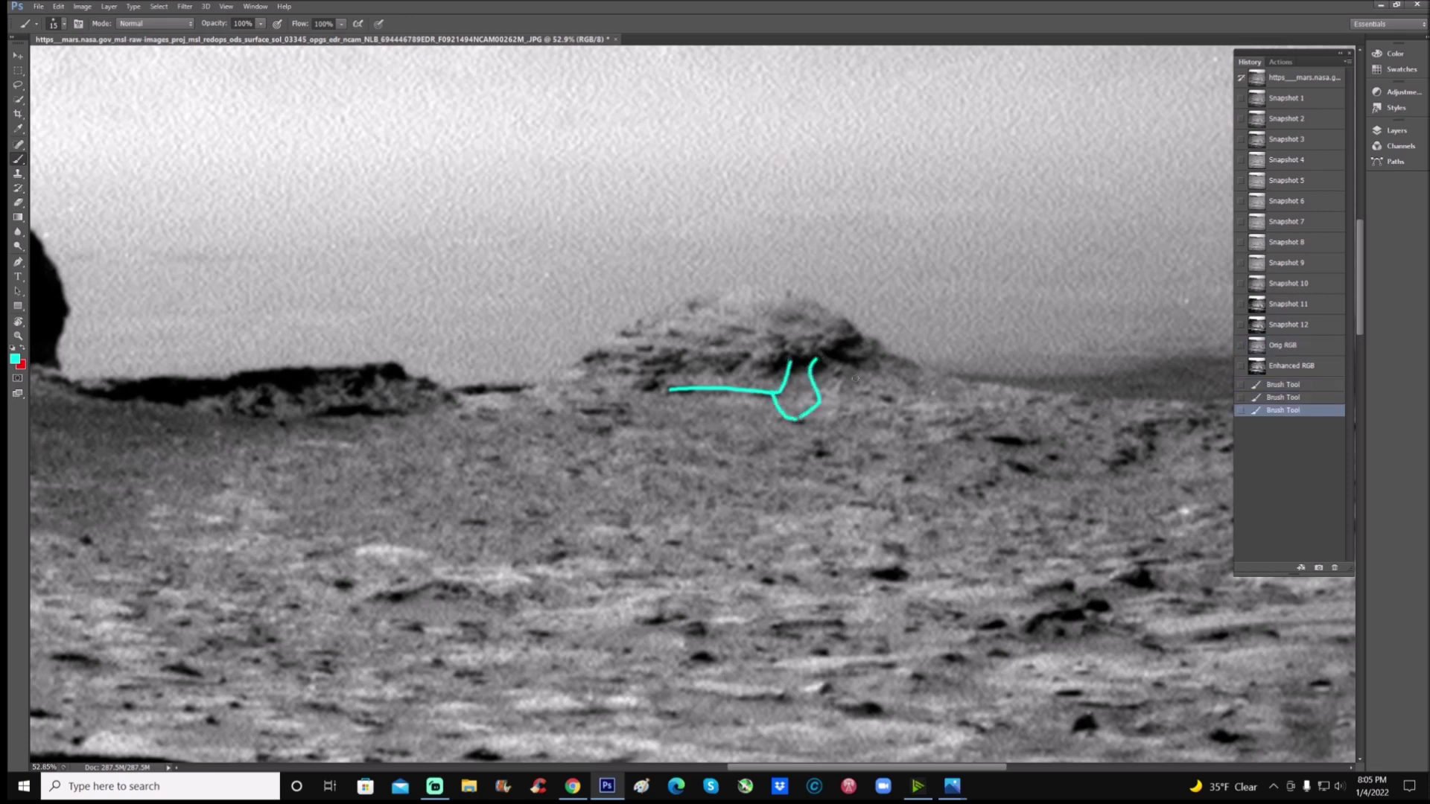
mouse_move(850, 374)
mouse_down()
mouse_move(835, 422)
mouse_move(808, 422)
mouse_up()
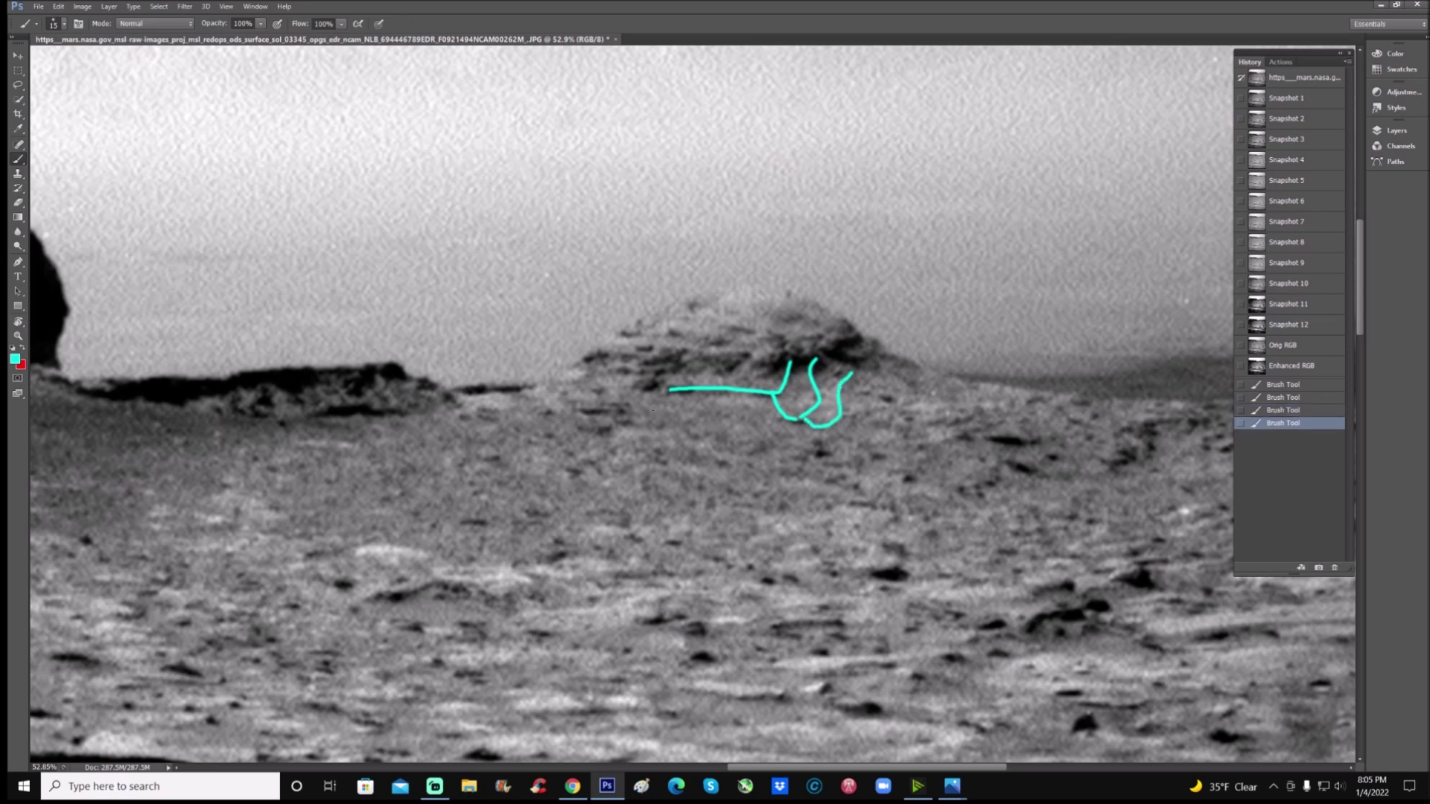
drag(653, 407, 879, 410)
click(856, 413)
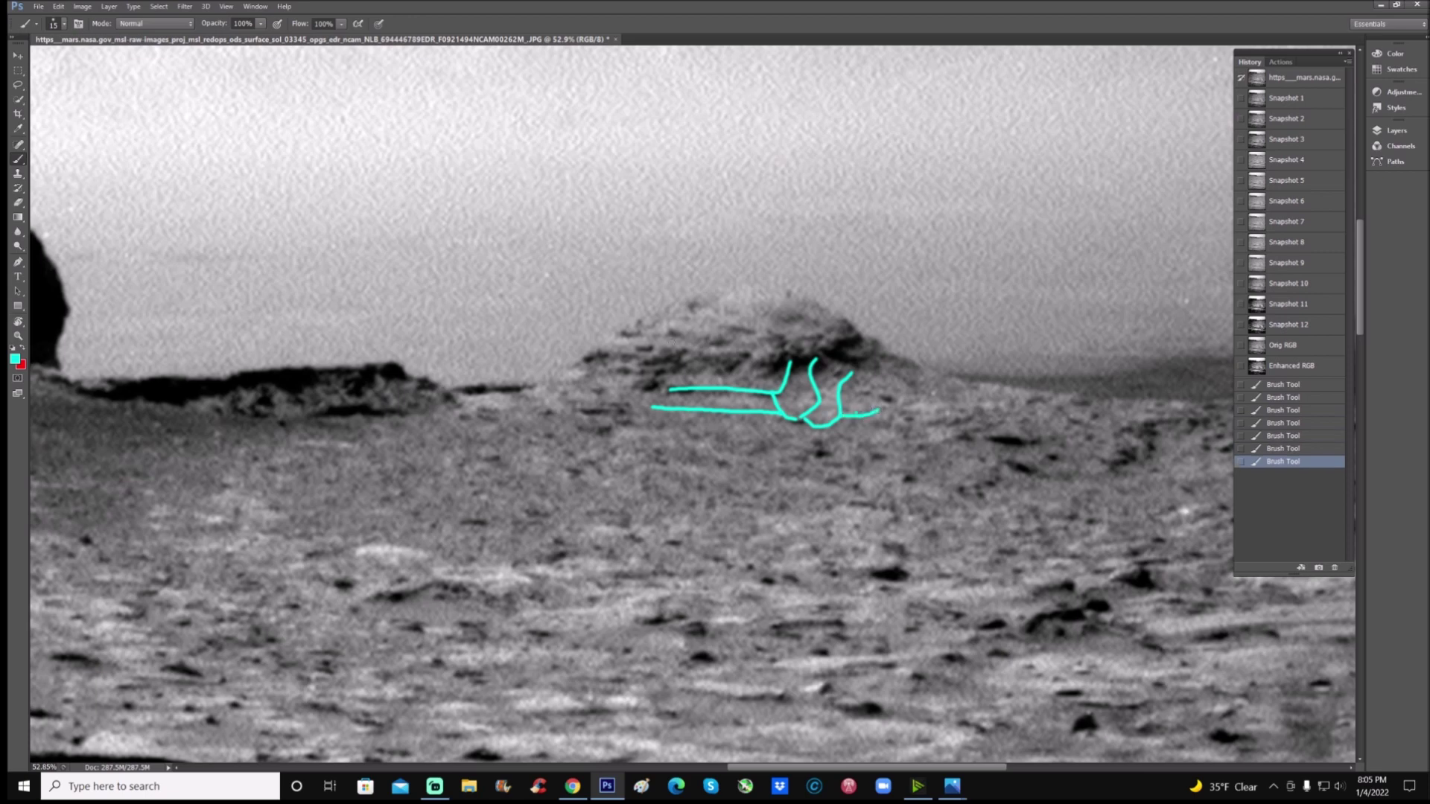
drag(625, 333, 750, 352)
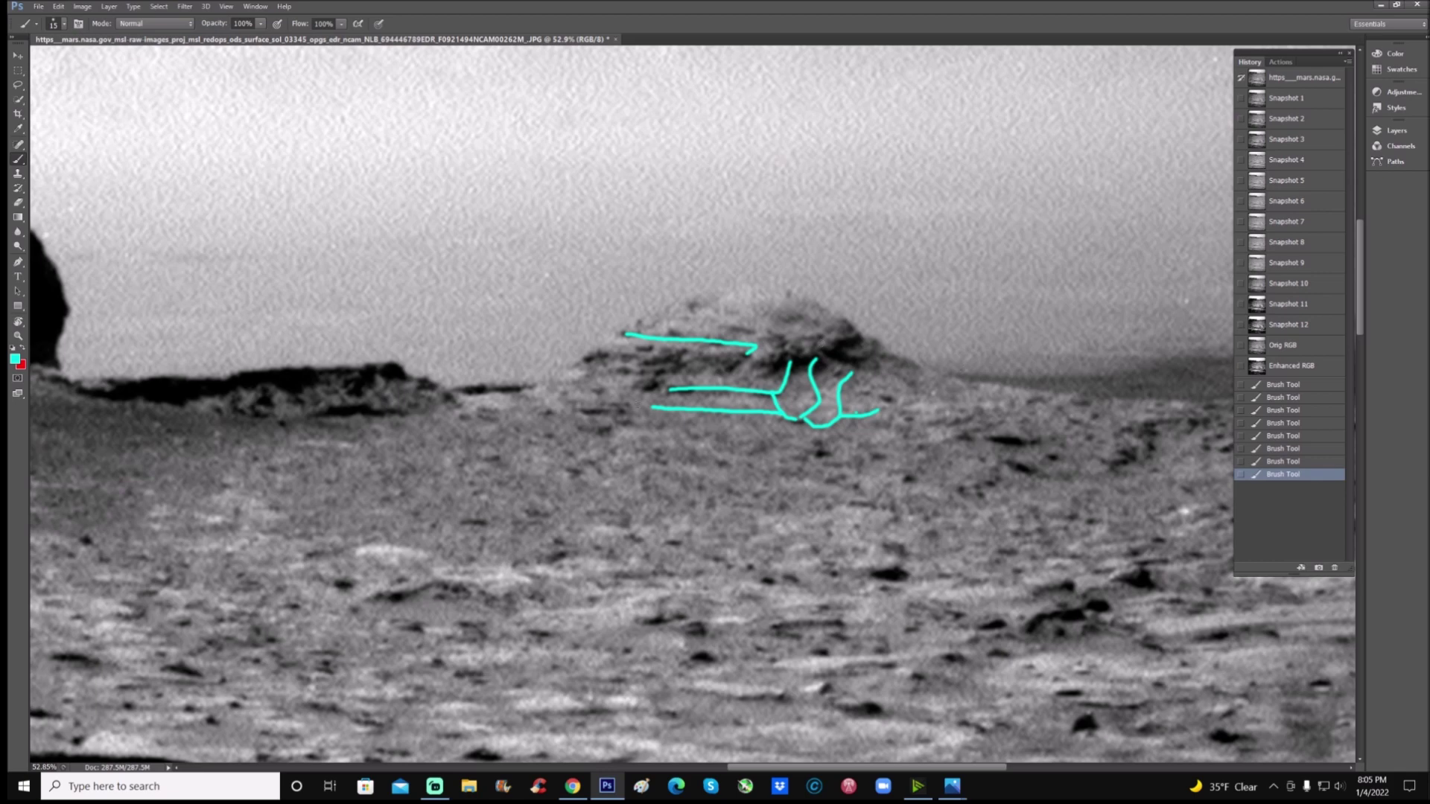
mouse_move(600, 388)
mouse_down()
mouse_move(568, 400)
mouse_move(637, 433)
mouse_move(618, 386)
mouse_move(592, 403)
mouse_move(627, 401)
mouse_move(589, 411)
mouse_move(621, 423)
mouse_move(626, 403)
mouse_move(623, 414)
mouse_up()
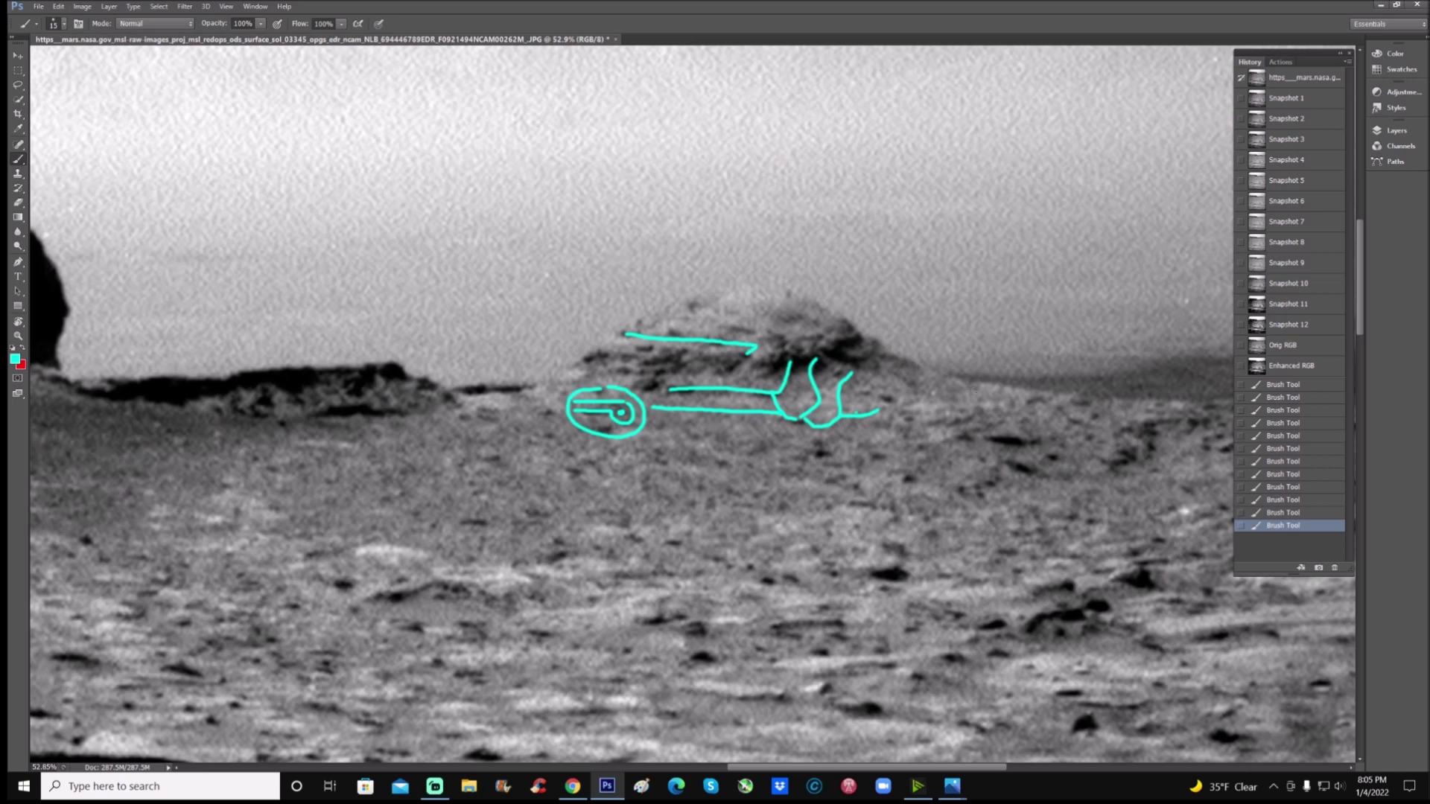
click(1286, 350)
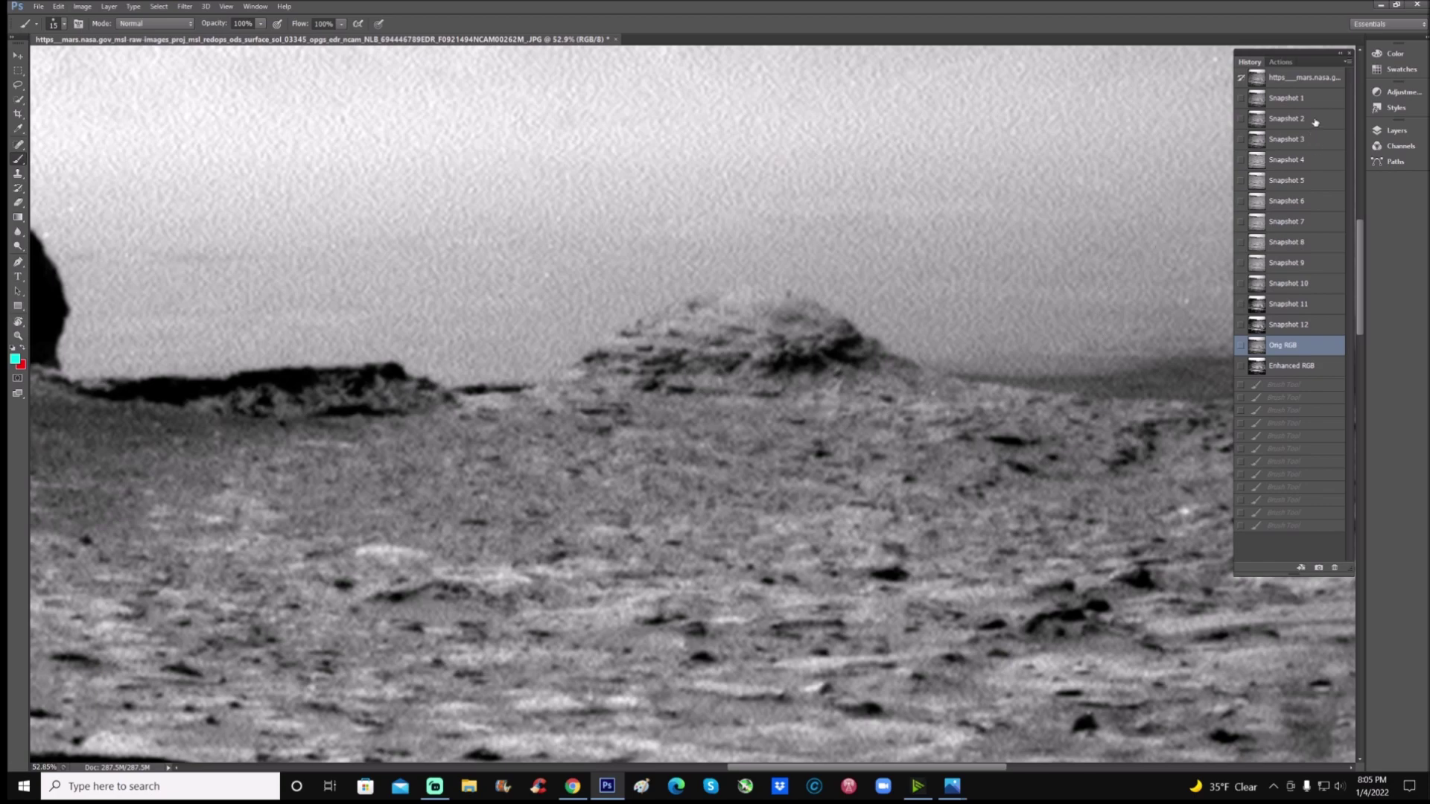
On Snapshot 2, paint white marks on the hill, then step back to keep only the first stroke
click(1314, 123)
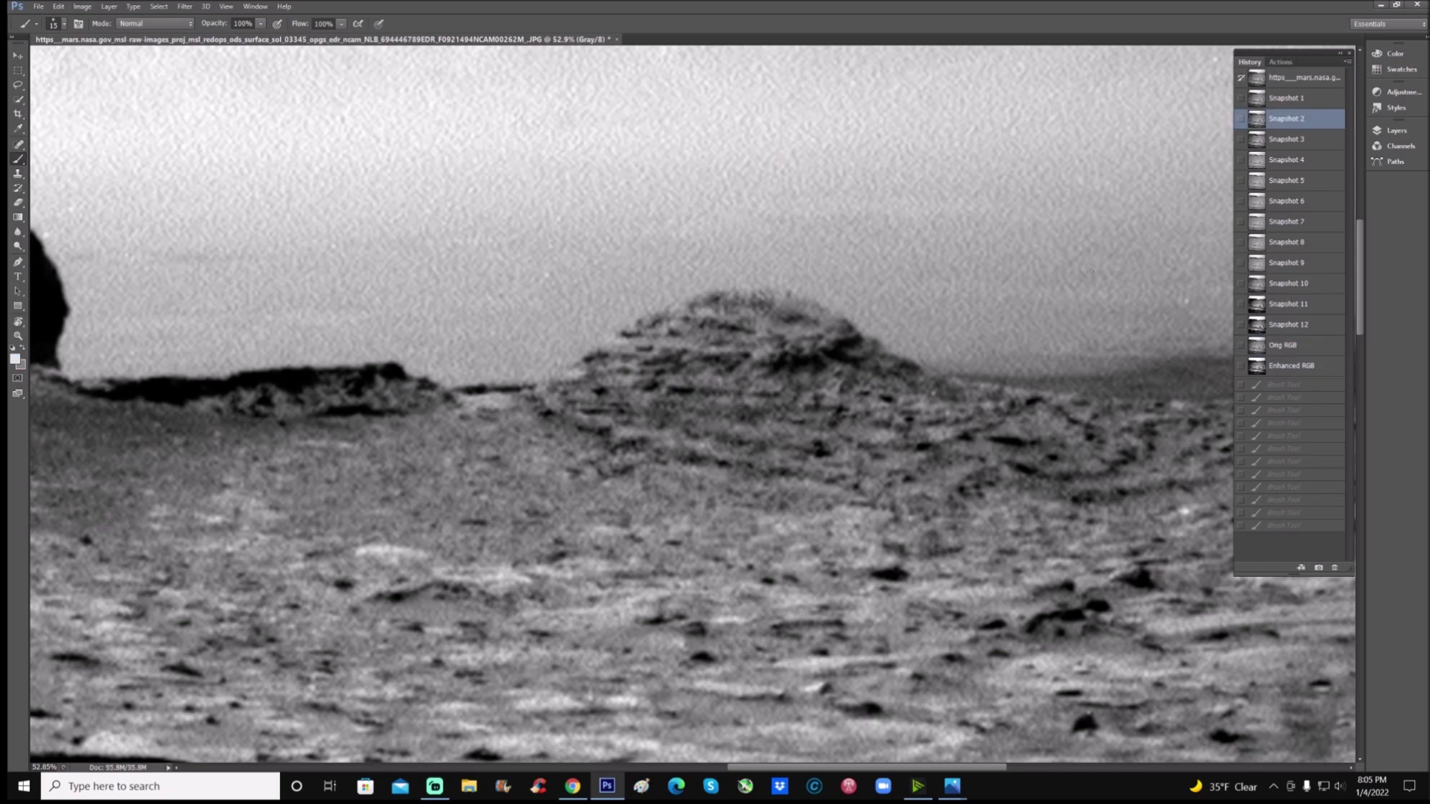
mouse_move(721, 392)
mouse_down()
mouse_move(778, 394)
mouse_move(790, 367)
mouse_move(716, 390)
mouse_move(739, 411)
mouse_move(800, 379)
mouse_up()
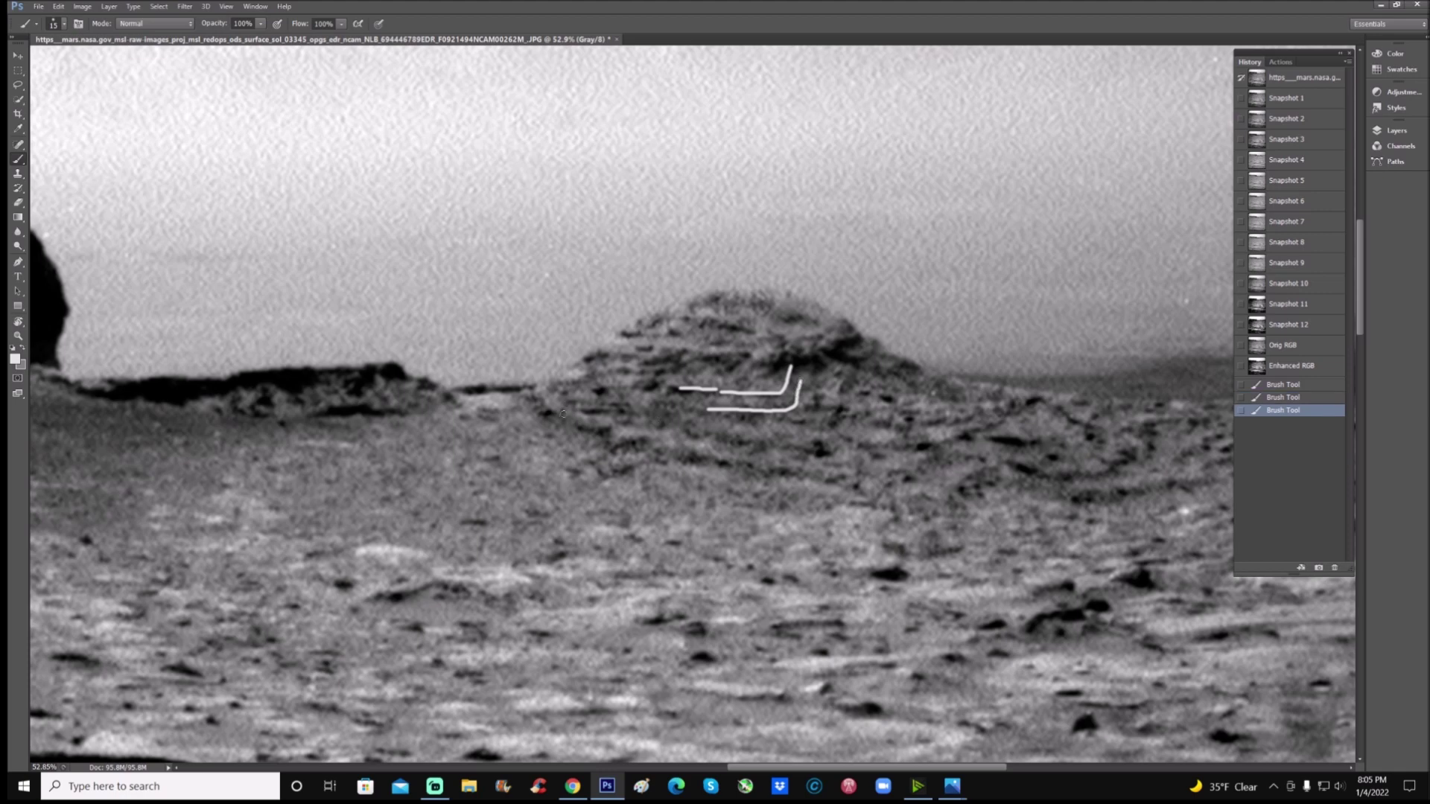
mouse_move(563, 414)
mouse_down()
mouse_move(624, 401)
mouse_move(634, 410)
mouse_move(578, 406)
mouse_move(623, 415)
mouse_up()
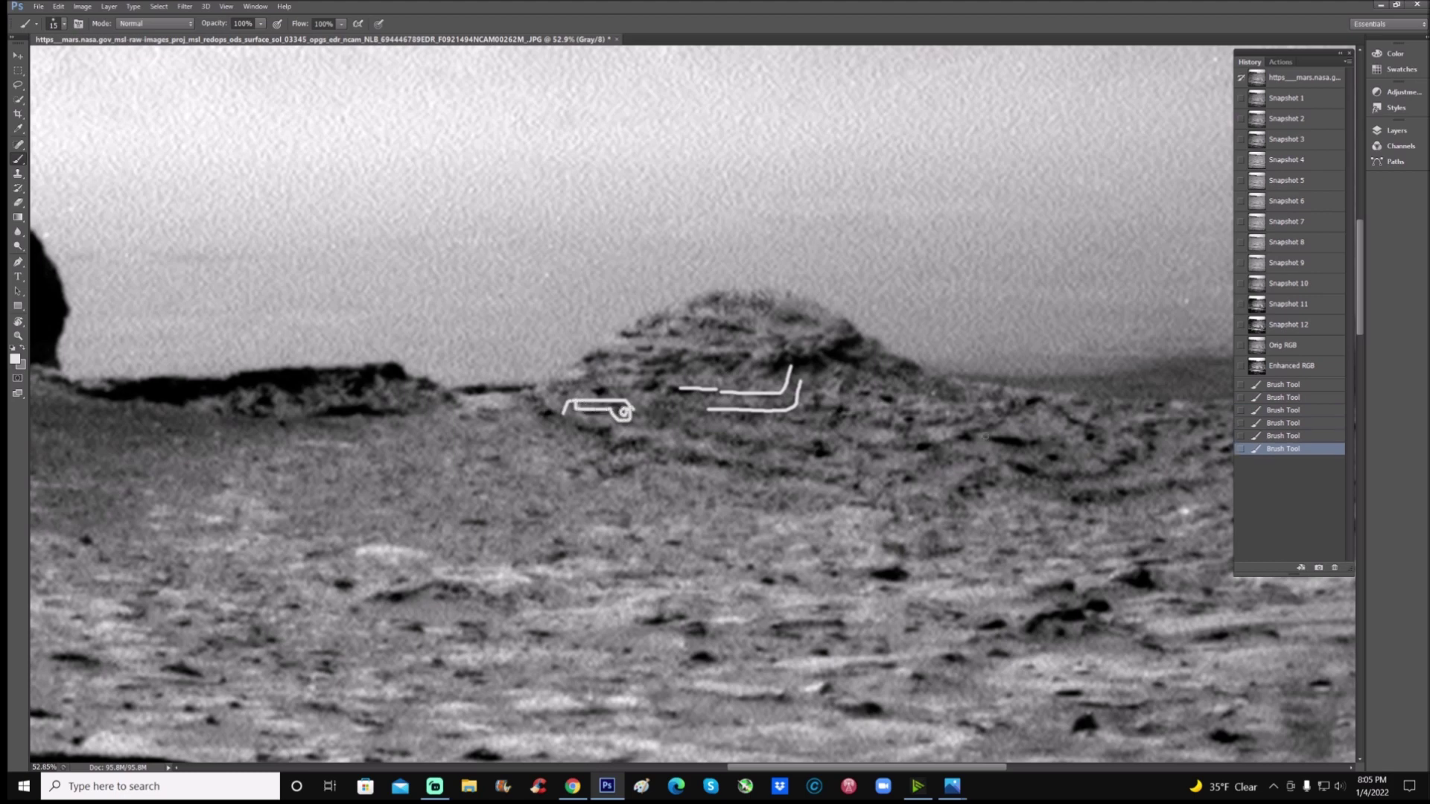
click(1279, 423)
click(1288, 386)
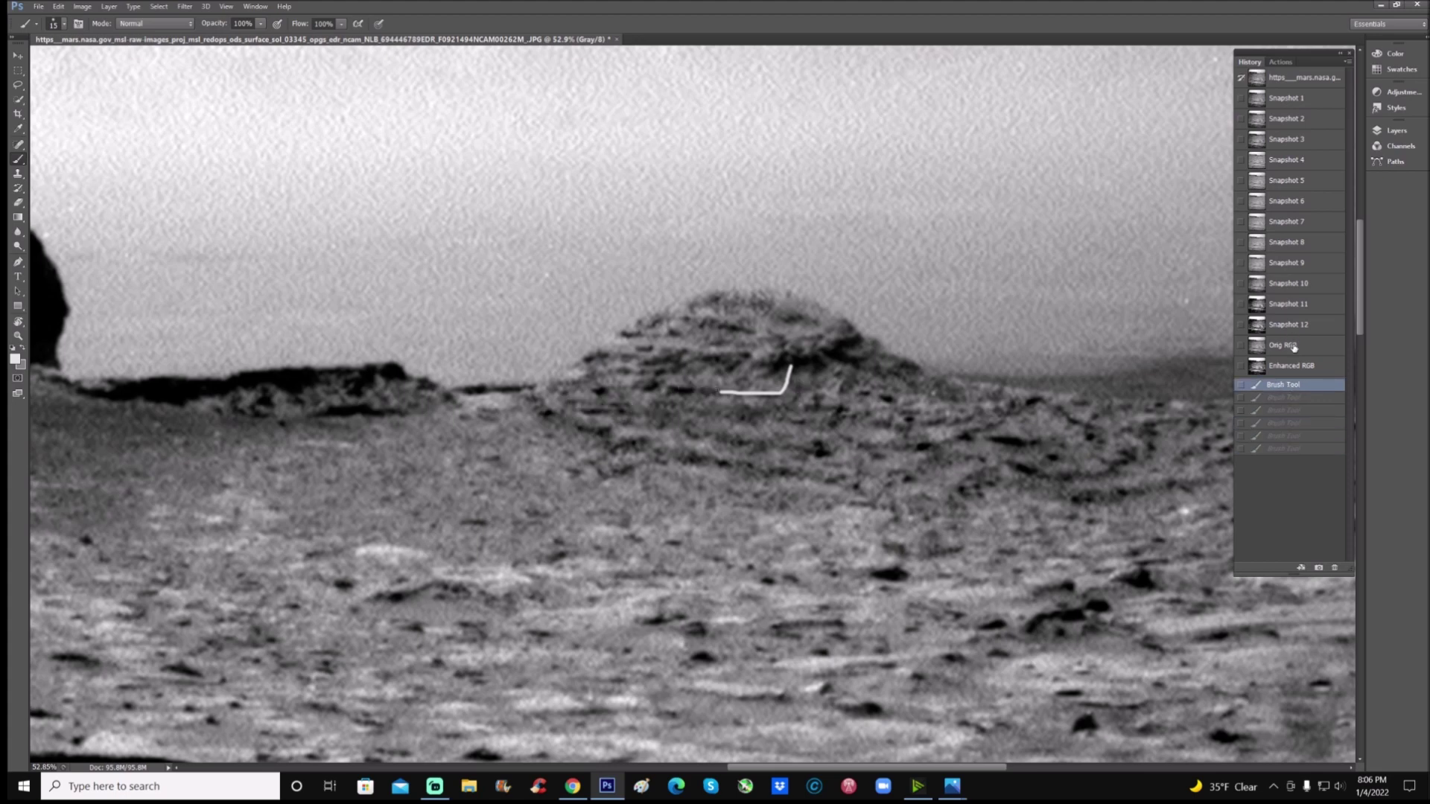
Try a cyan mark on Orig RGB, discard it, and return to Snapshot 2
click(1288, 345)
click(1291, 384)
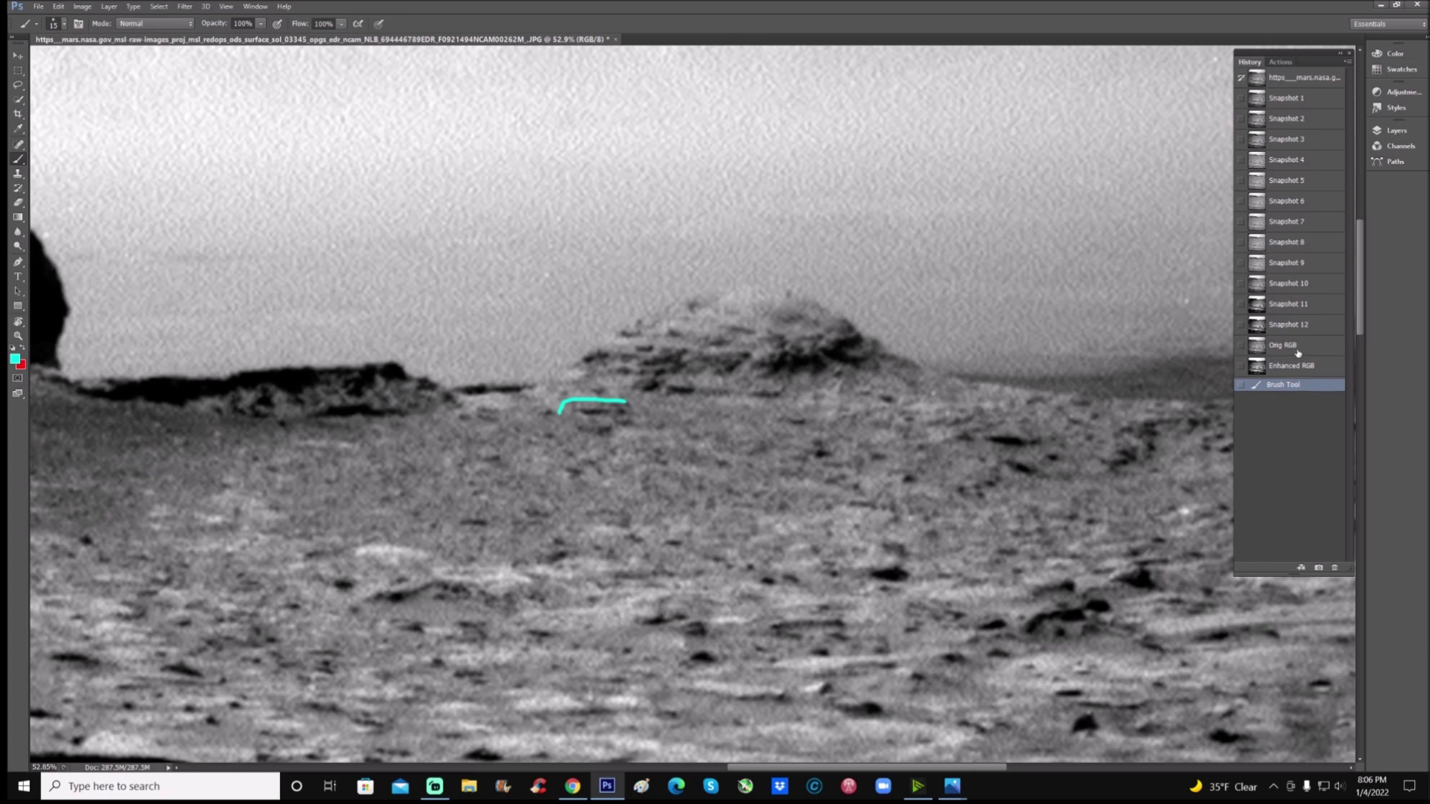
click(1295, 347)
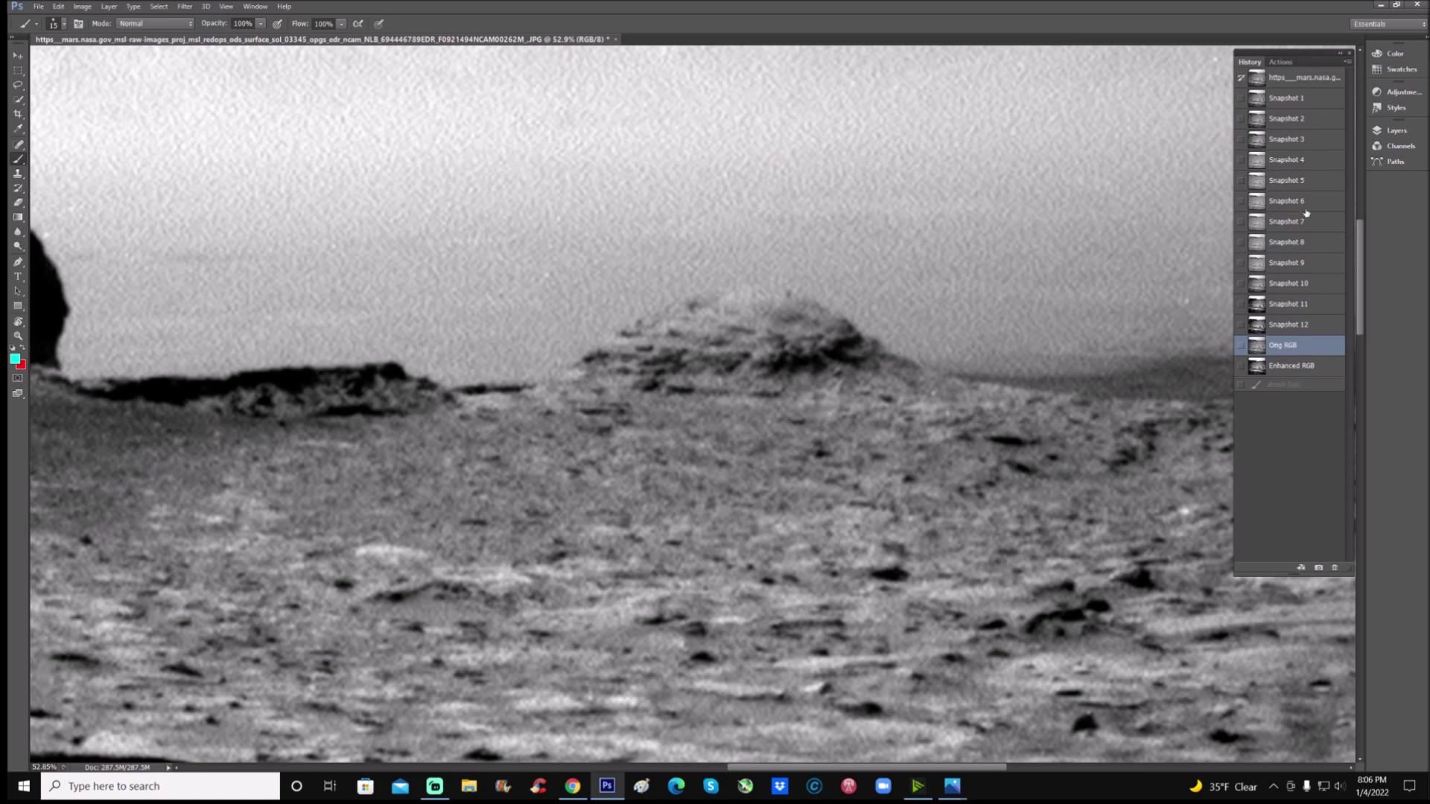
click(1295, 122)
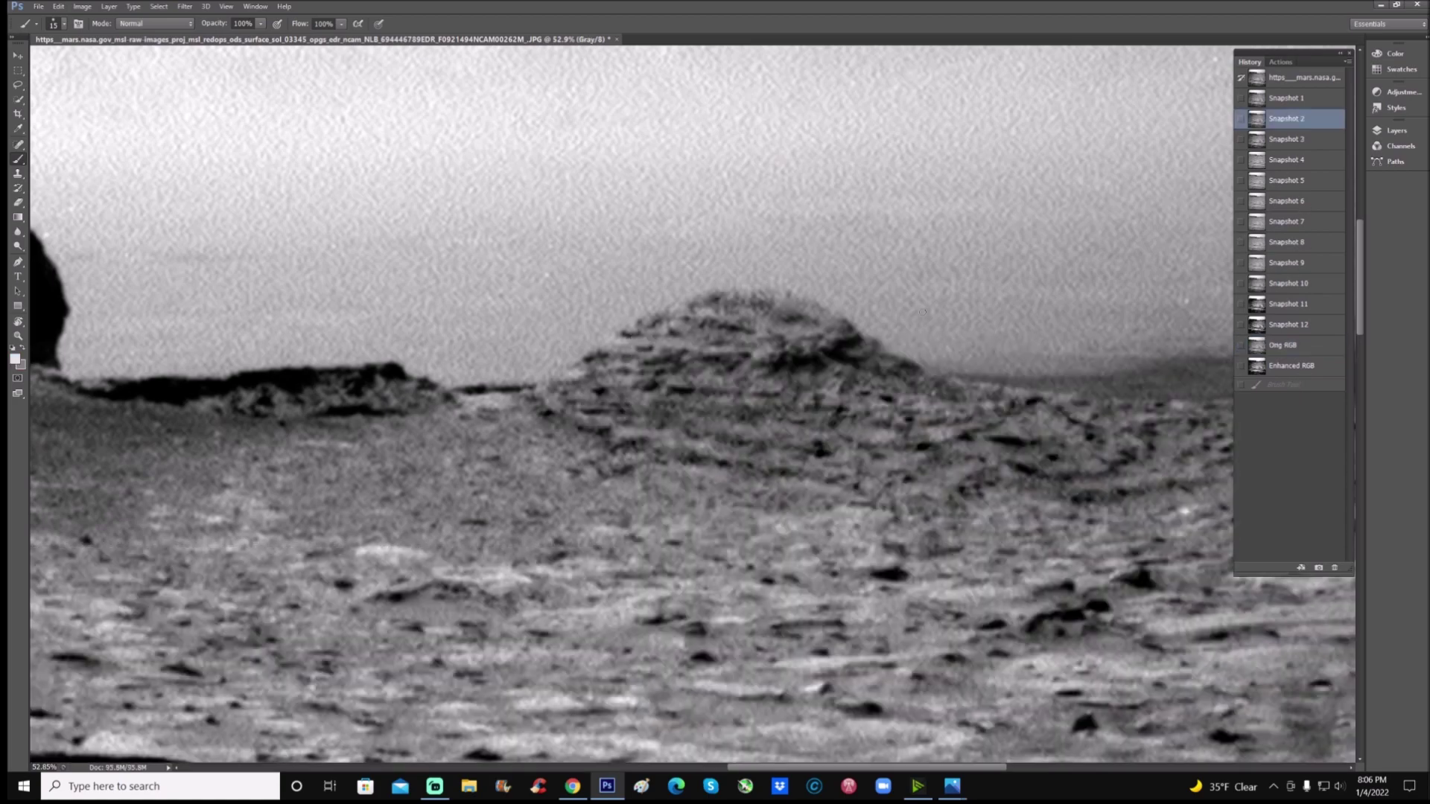
Zoom in on the layered mound, sketch white hook strokes, then clear them by reverting to Snapshot 2
drag(923, 312, 677, 420)
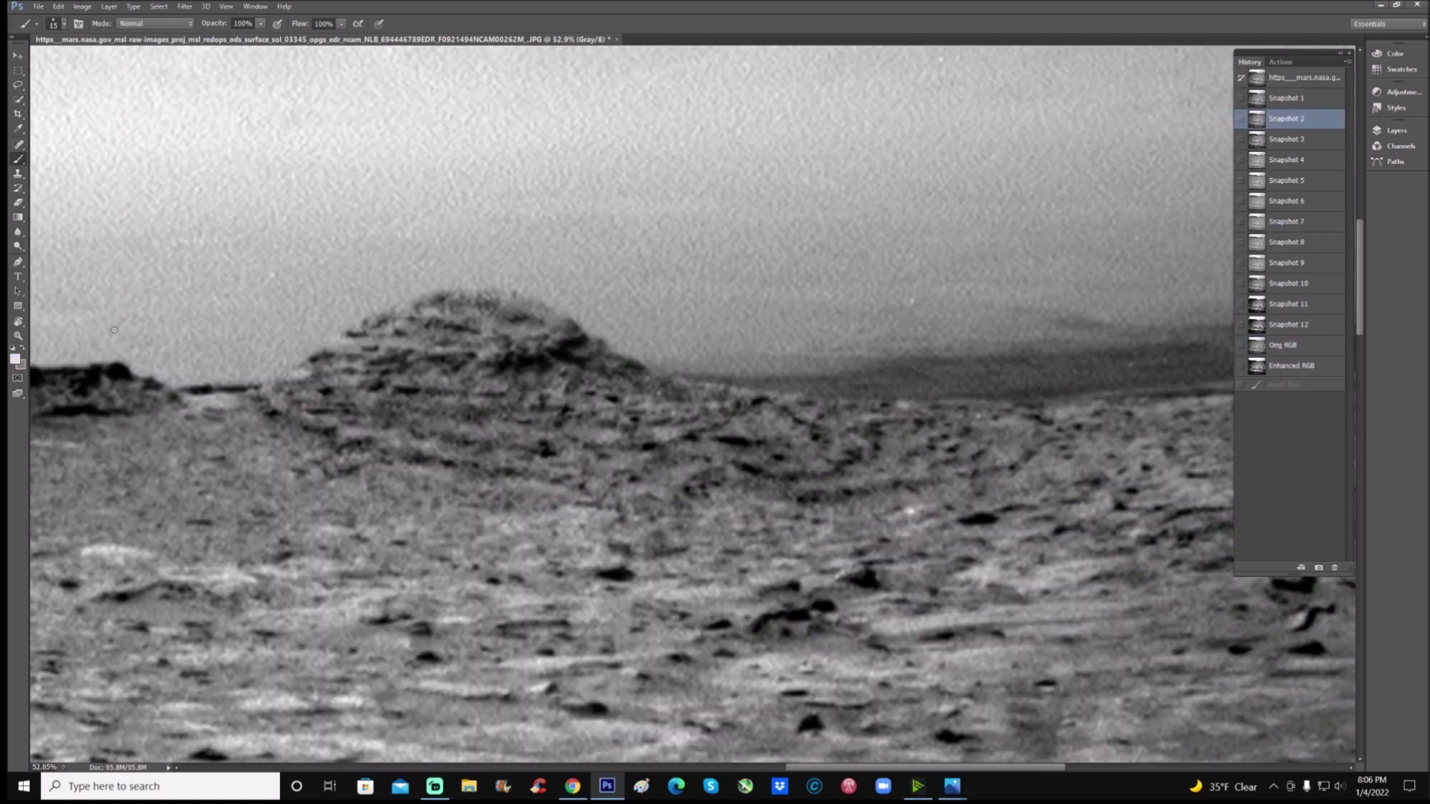
click(18, 336)
drag(350, 327, 545, 367)
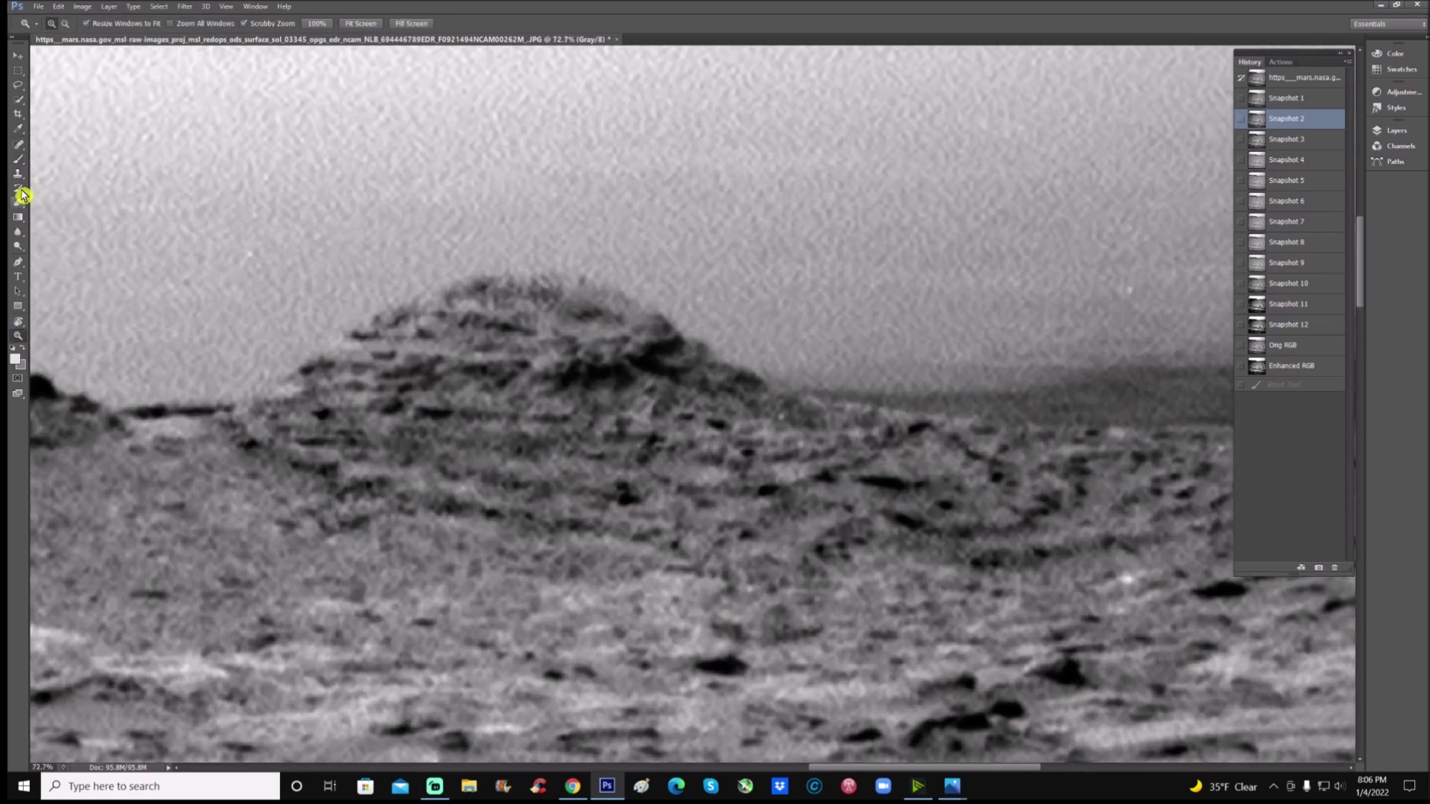
click(18, 159)
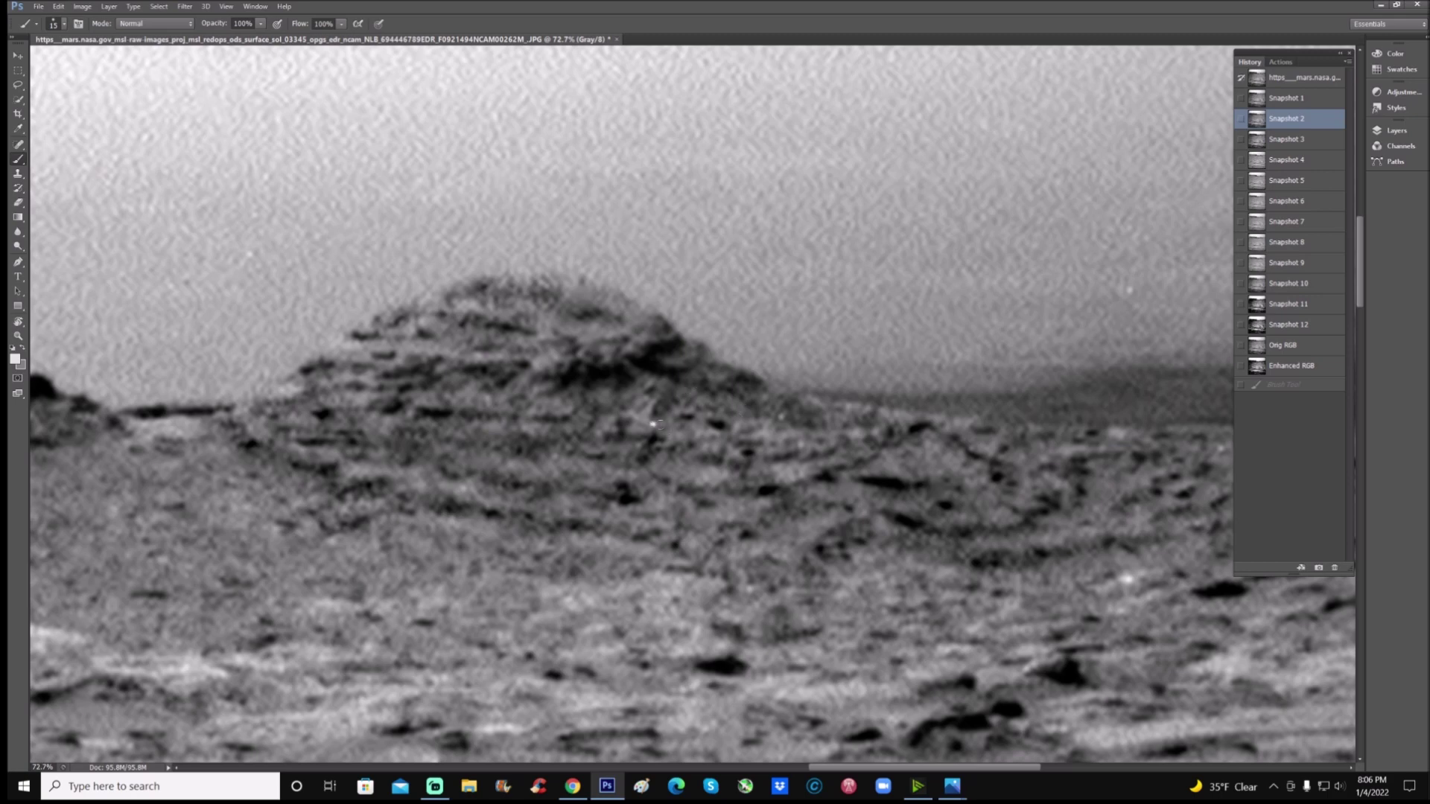
mouse_move(655, 424)
mouse_down()
mouse_move(702, 422)
mouse_move(705, 442)
mouse_move(642, 463)
mouse_up()
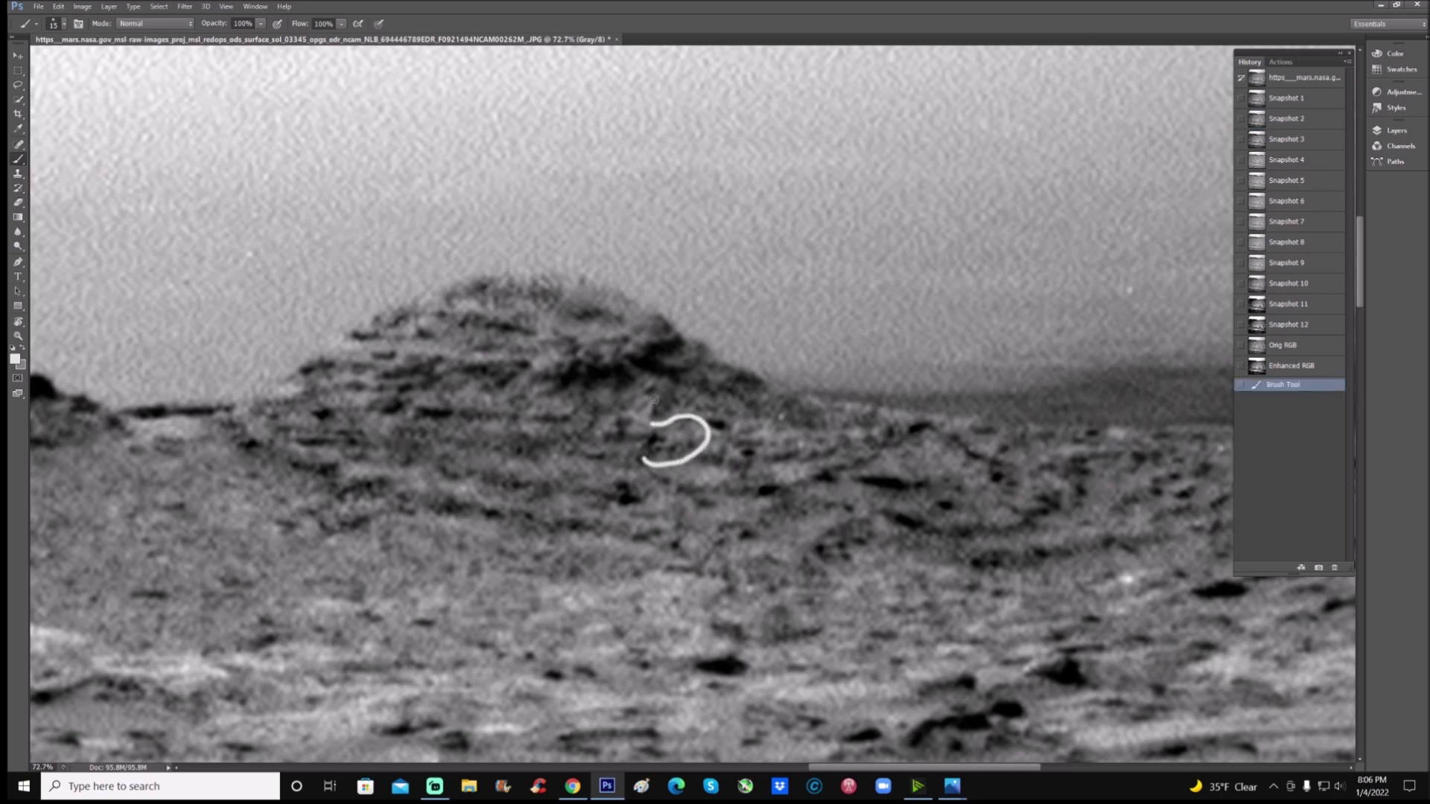
mouse_move(659, 396)
mouse_down()
mouse_move(651, 435)
mouse_move(600, 427)
mouse_up()
click(1285, 118)
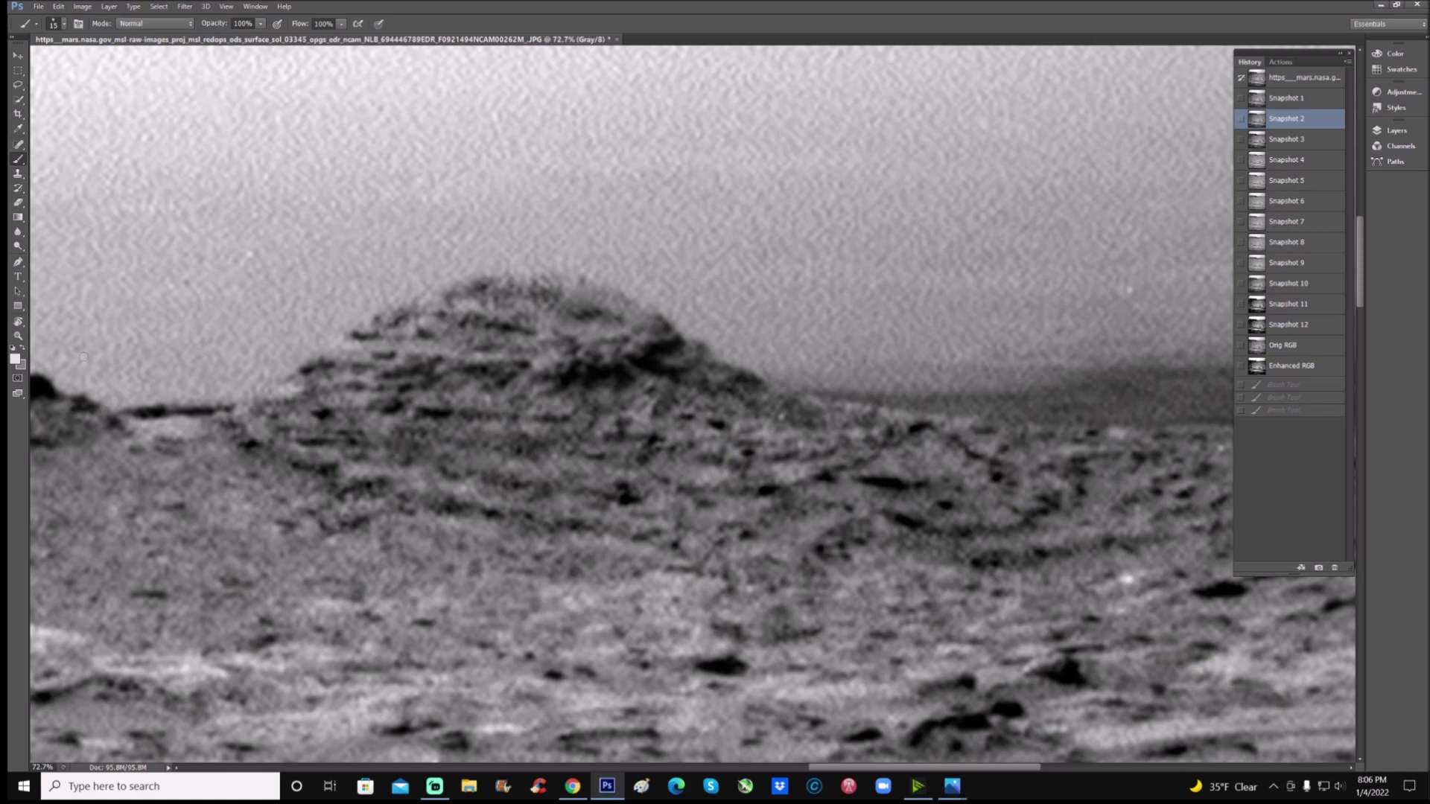
click(18, 336)
Zoom out, zoom in on the left hill and dark boulder, and switch the photo to Snapshot 1
alt+click(128, 343)
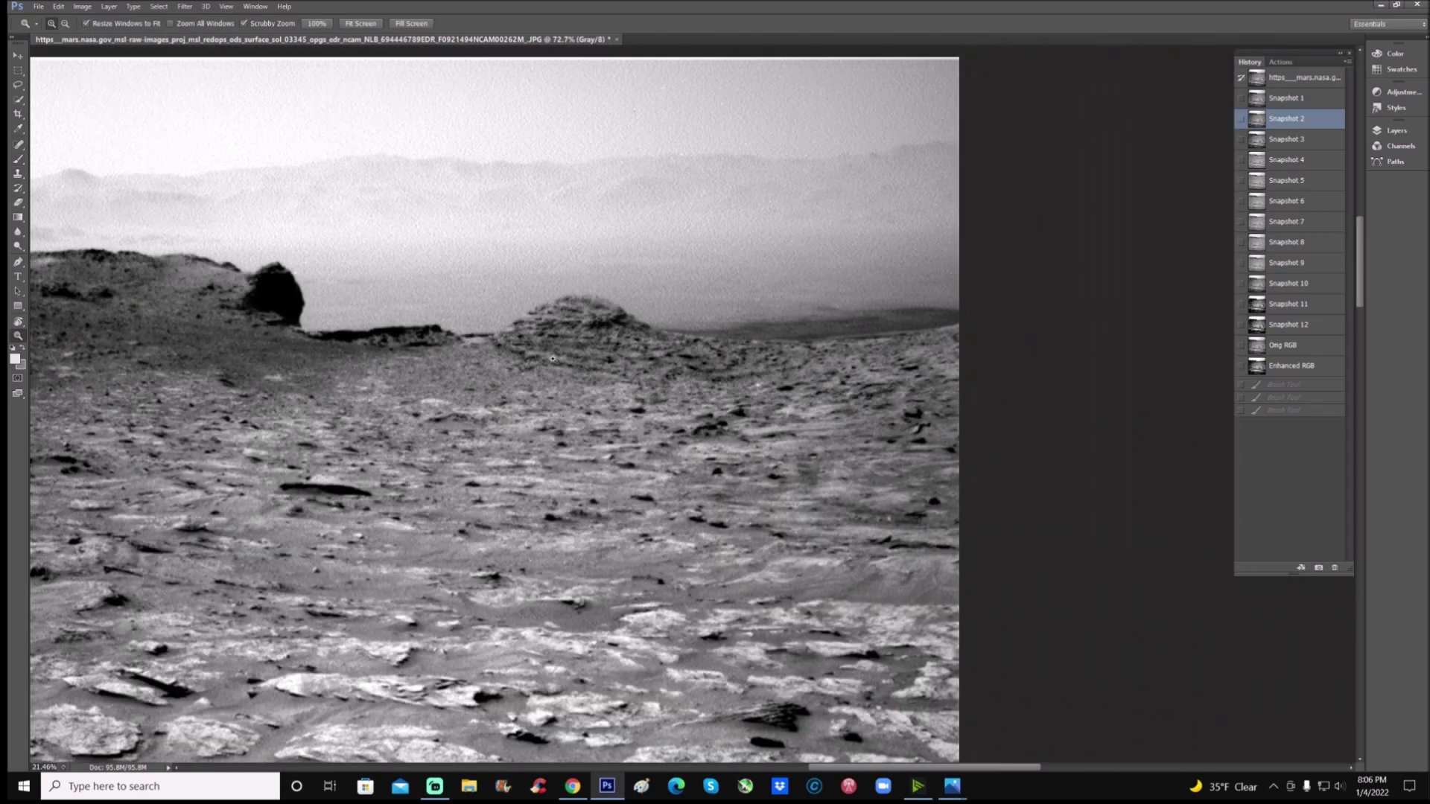
drag(947, 768, 882, 771)
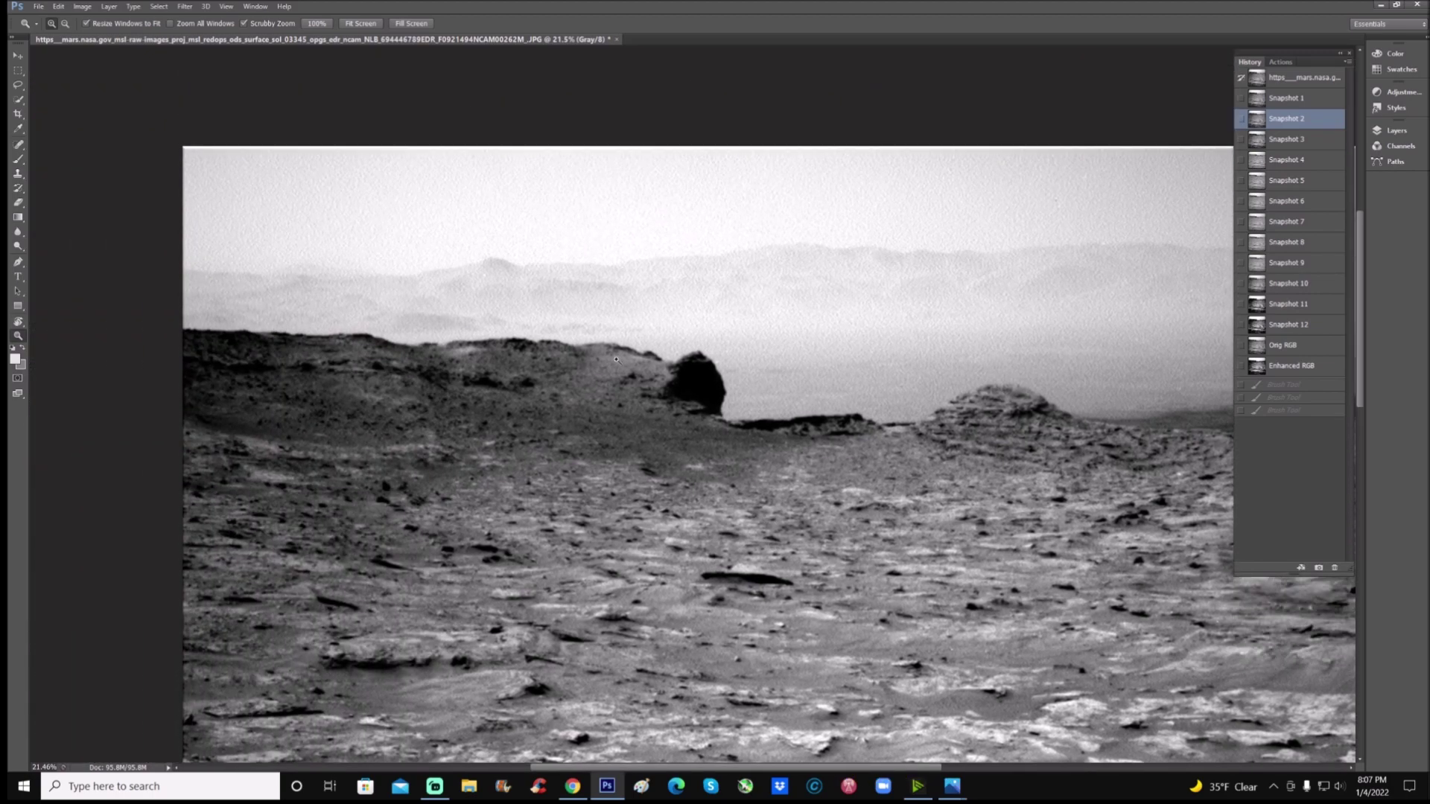
drag(612, 357, 592, 334)
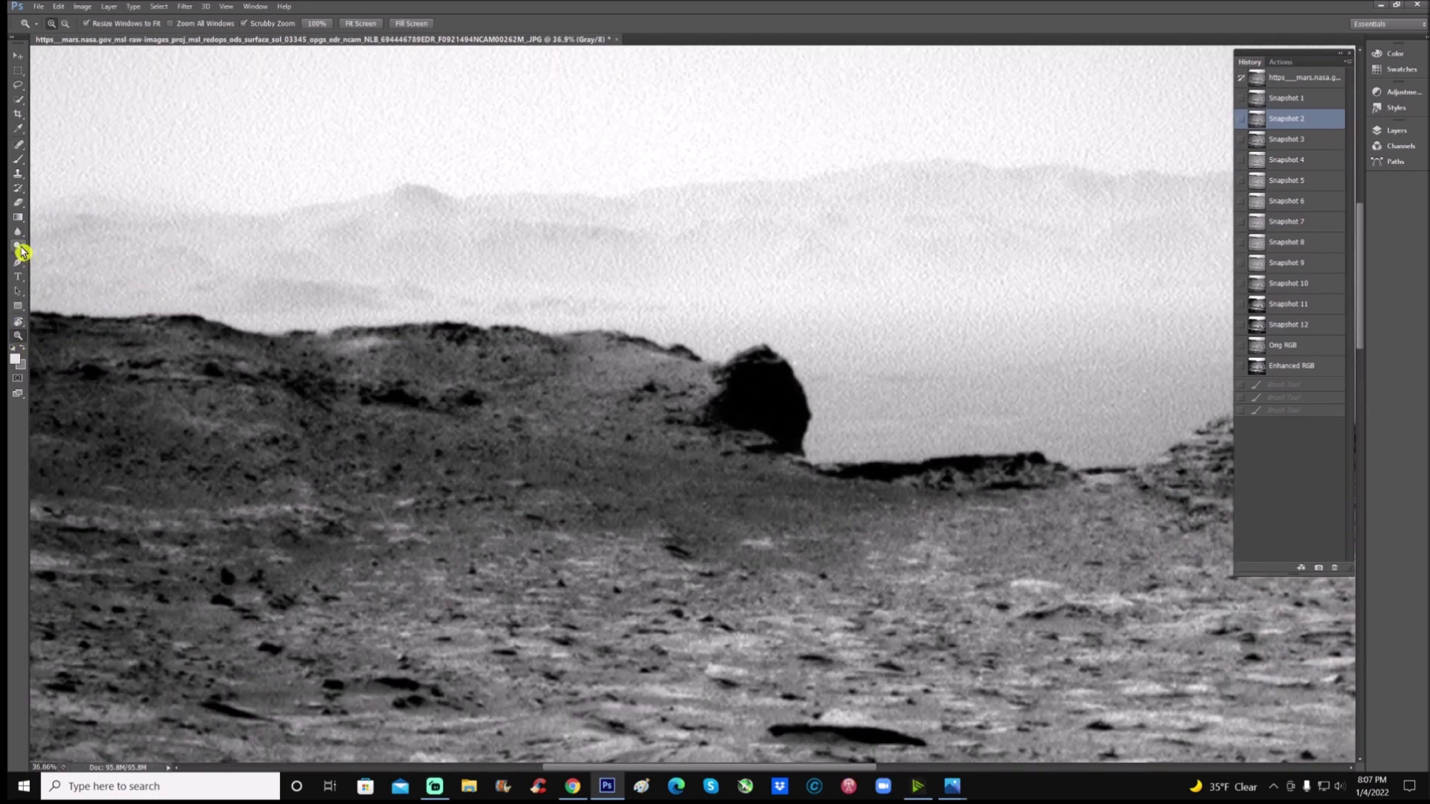
click(1270, 101)
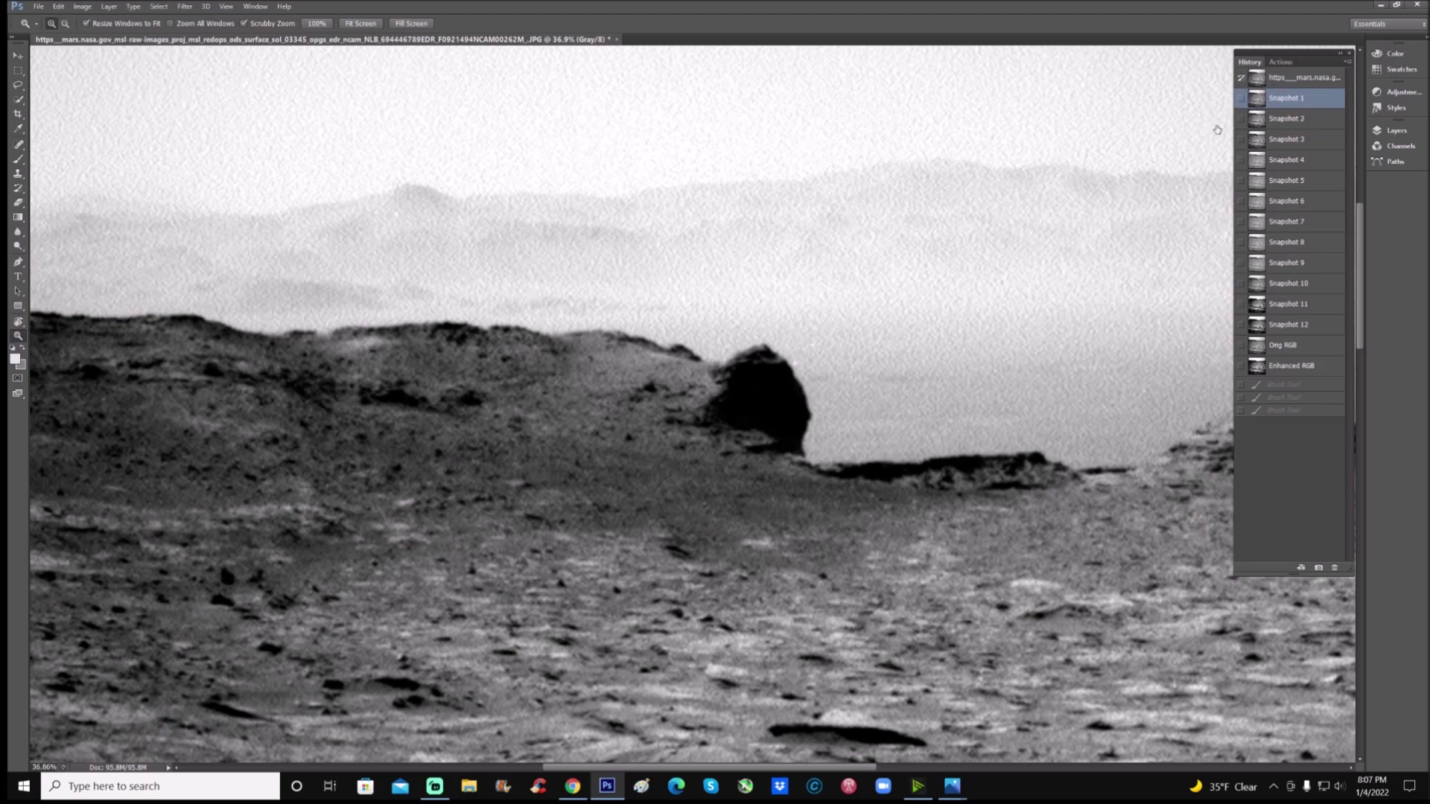
click(1308, 120)
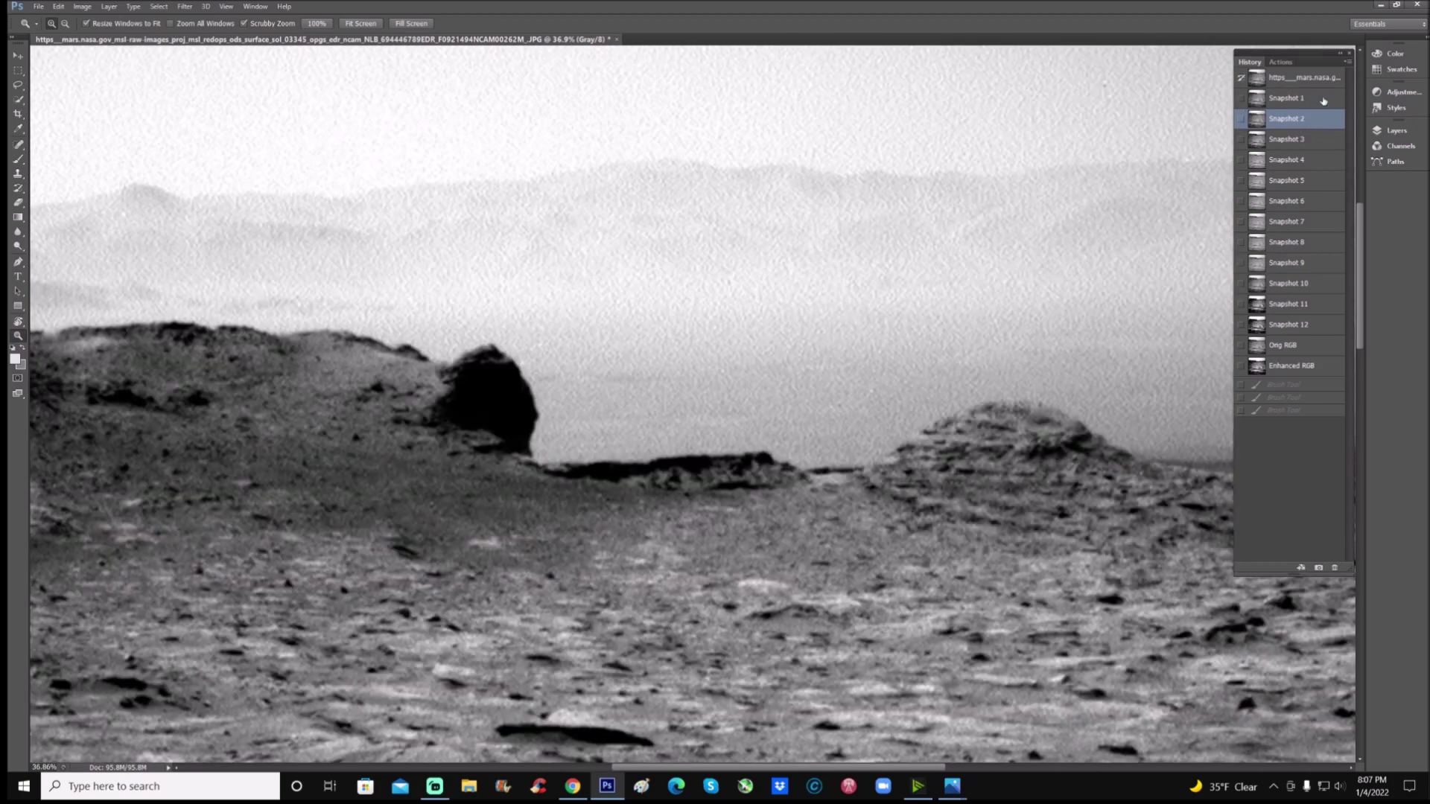
click(1323, 102)
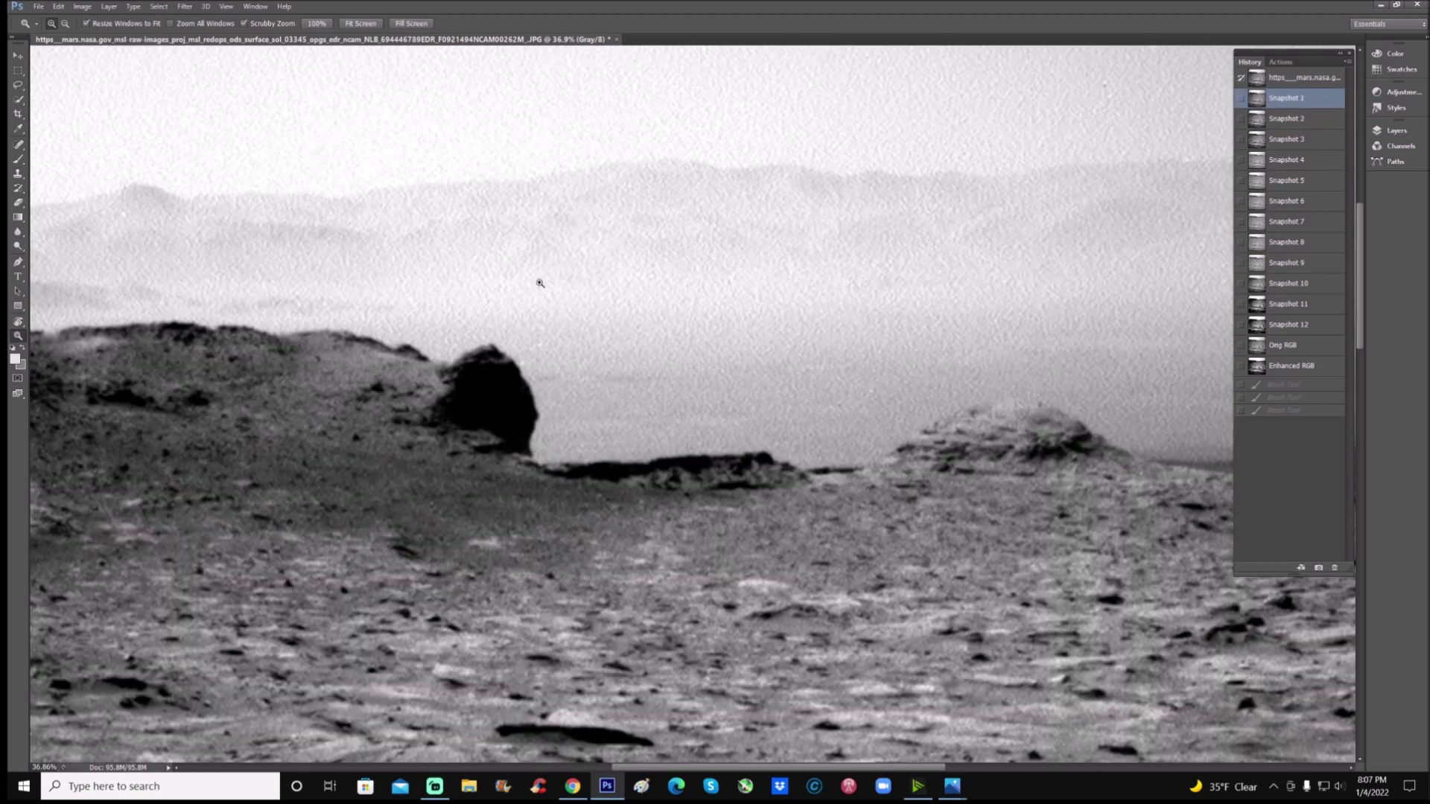
Revert to Orig RGB and trace the dark boulder's left edge with a cyan brush
click(1275, 348)
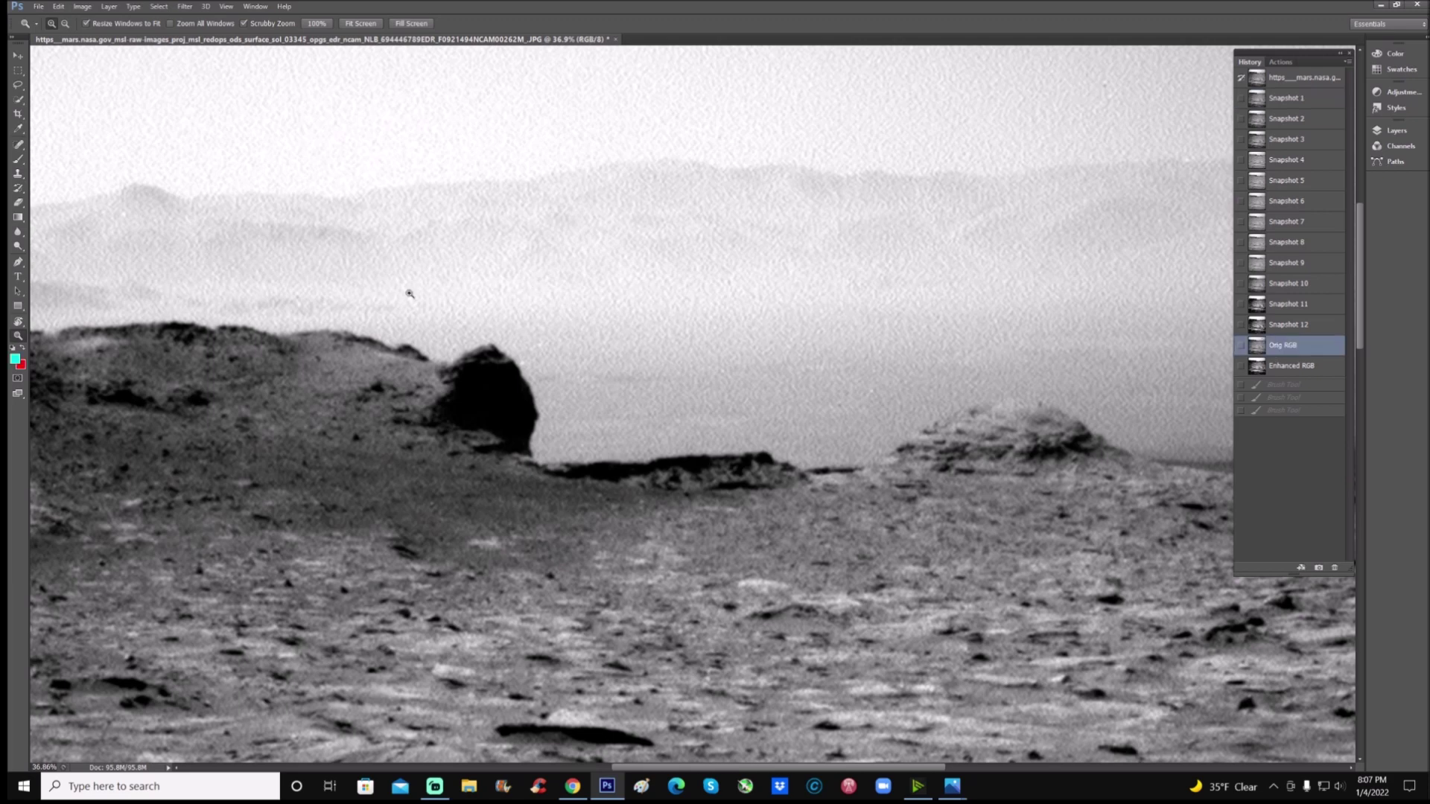
click(19, 165)
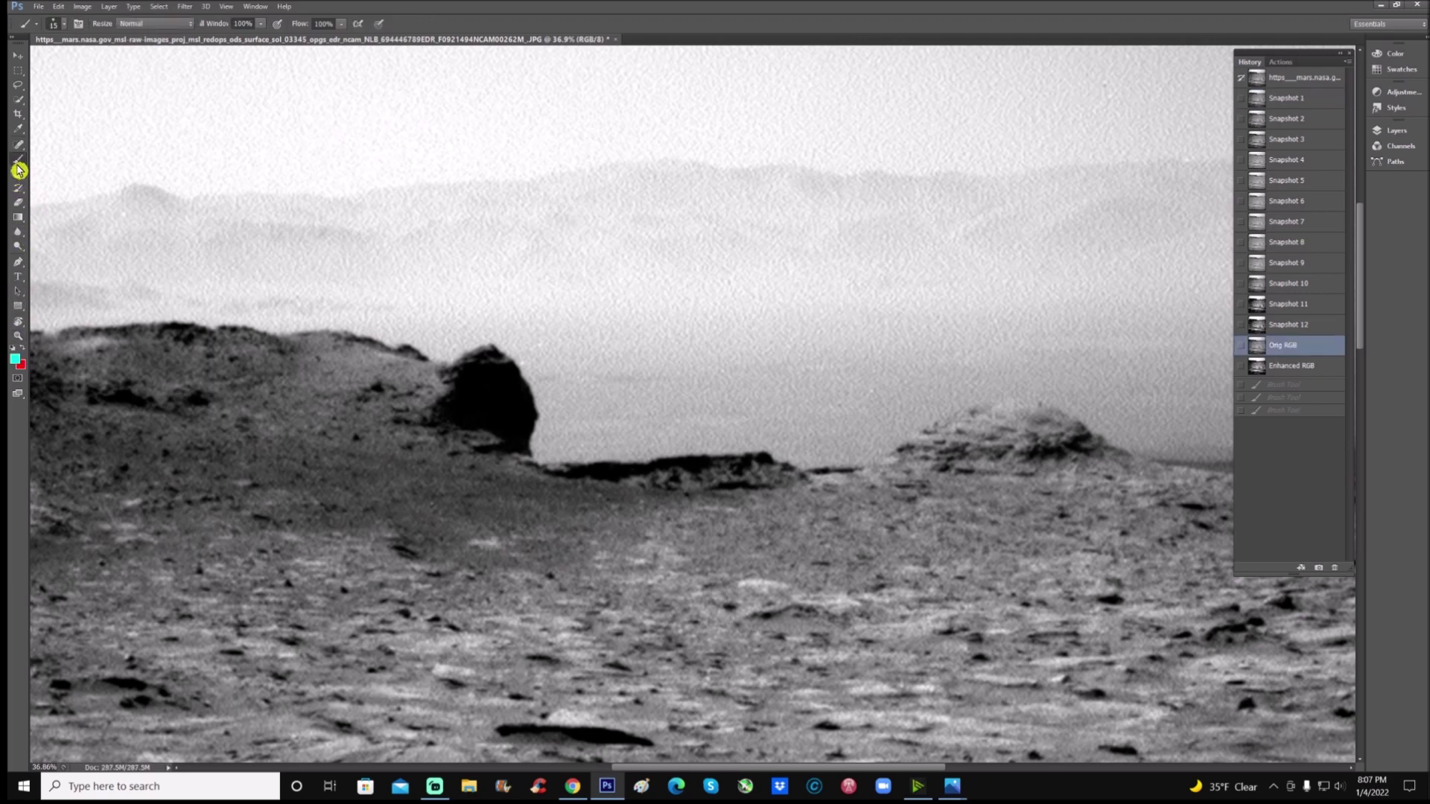
mouse_move(416, 420)
mouse_down()
mouse_move(491, 349)
mouse_move(527, 388)
mouse_up()
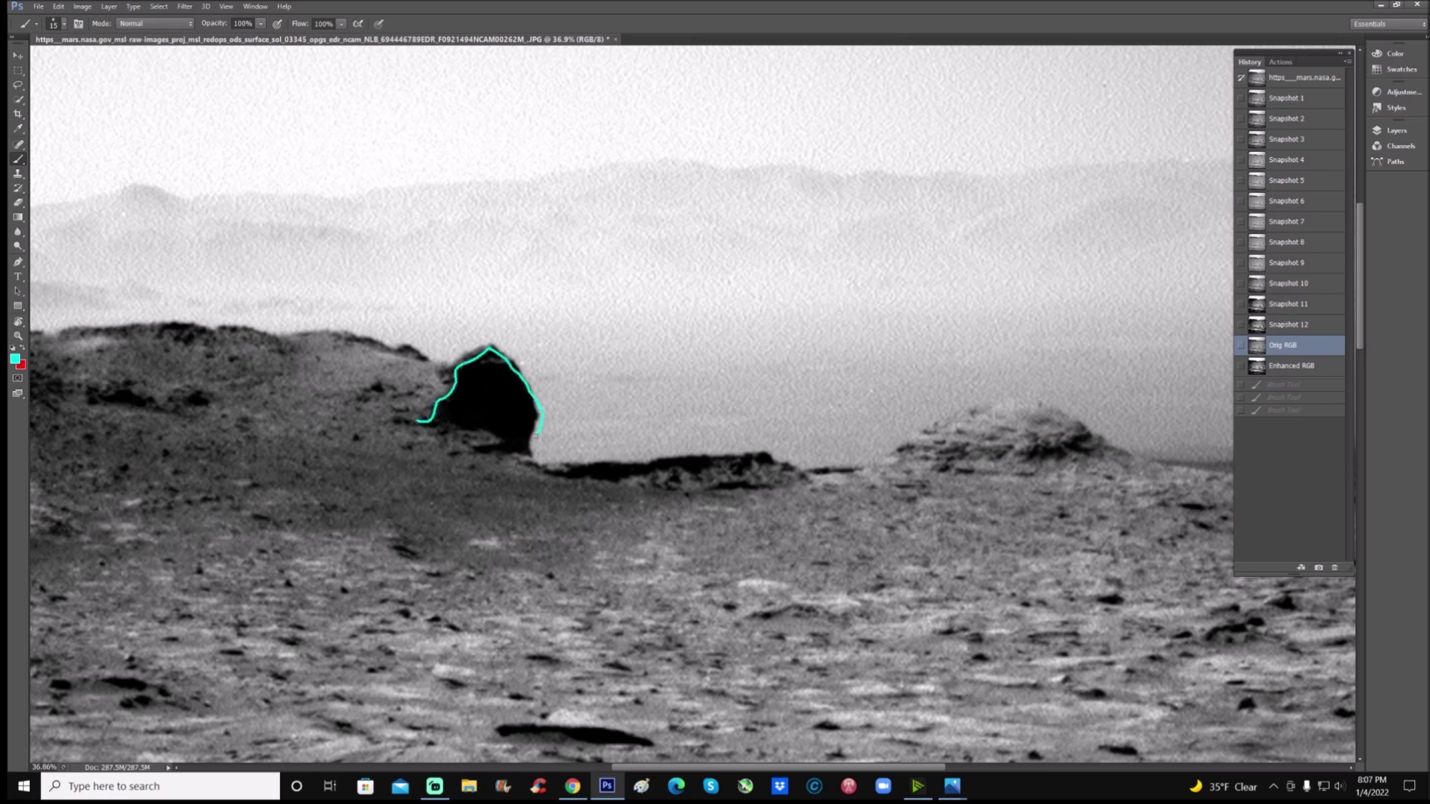
drag(531, 452, 531, 452)
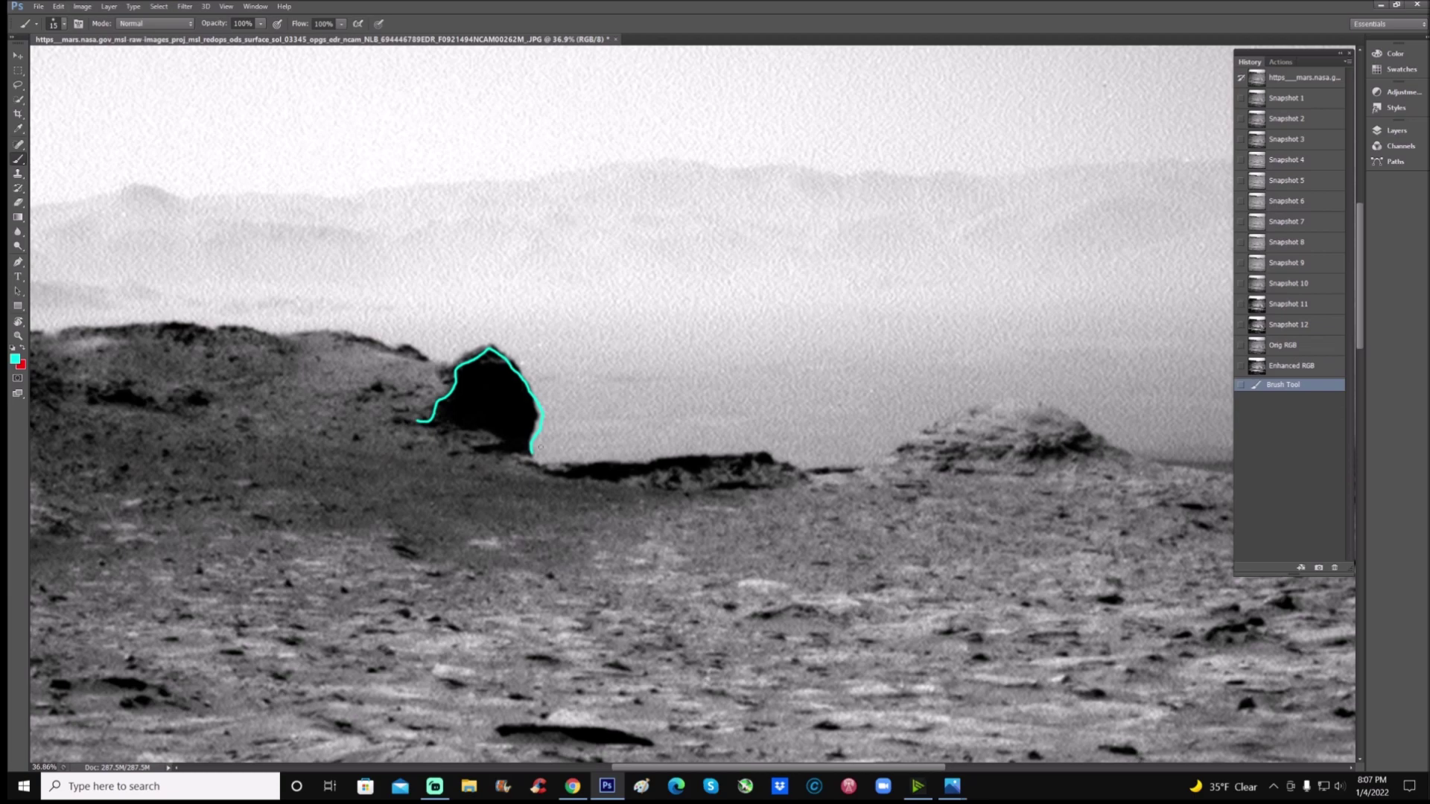
Zoom in and extend the cyan outline along the boulder's base and the ridge's top and lower edge
key(ctrl+plus)
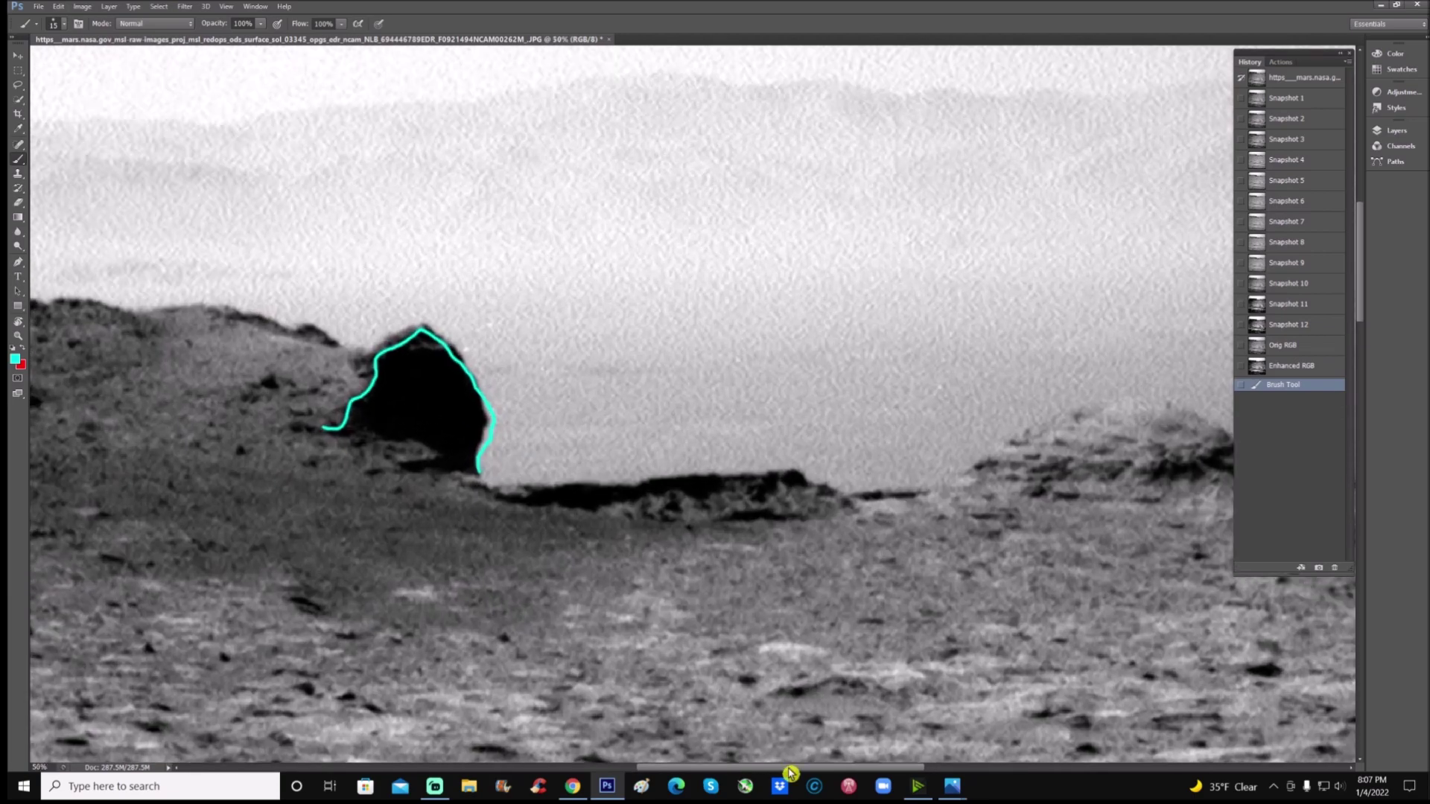
drag(389, 518, 586, 519)
mouse_move(542, 426)
mouse_down()
mouse_move(625, 450)
mouse_move(595, 468)
mouse_move(666, 472)
mouse_move(716, 499)
mouse_move(800, 508)
mouse_move(982, 481)
mouse_up()
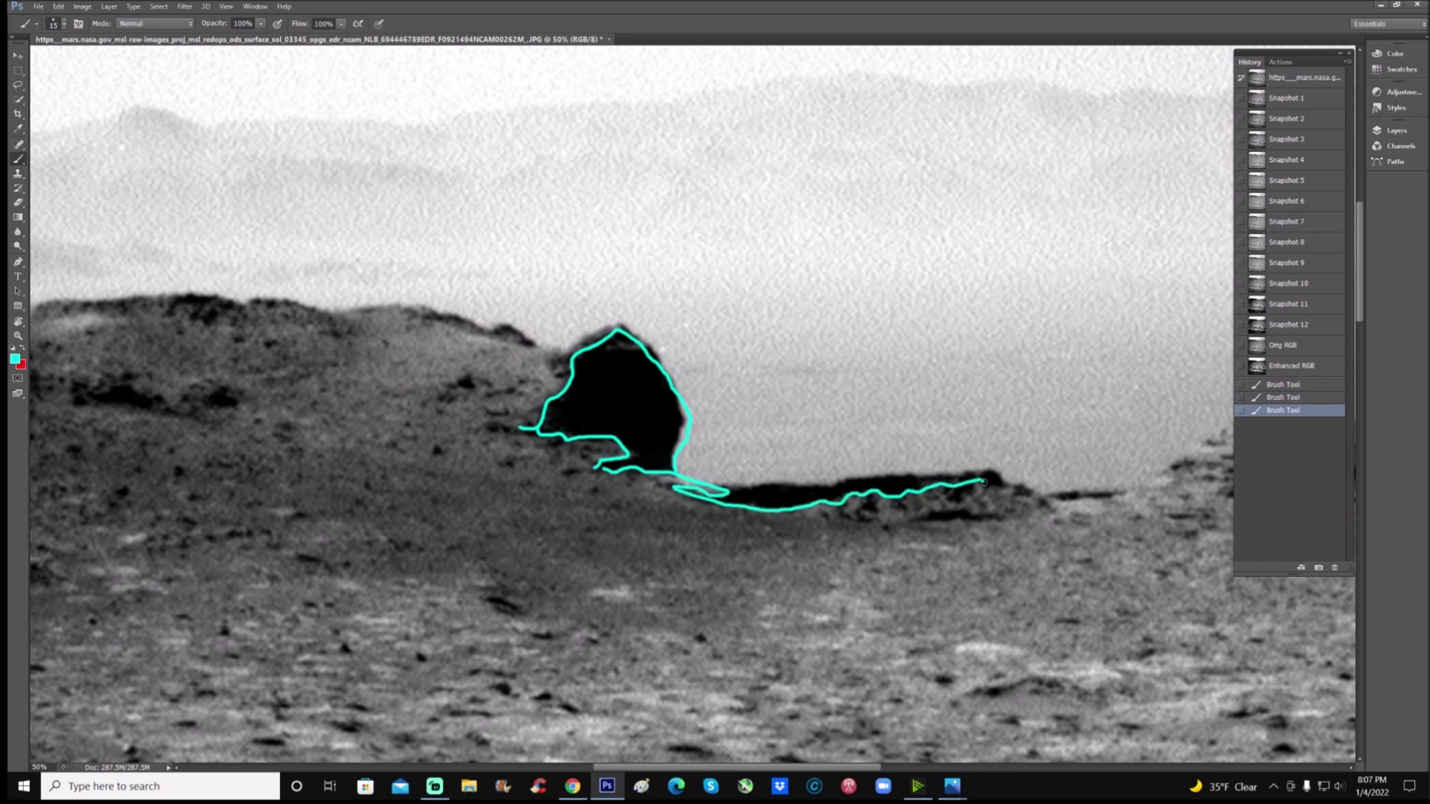
drag(909, 519, 1000, 518)
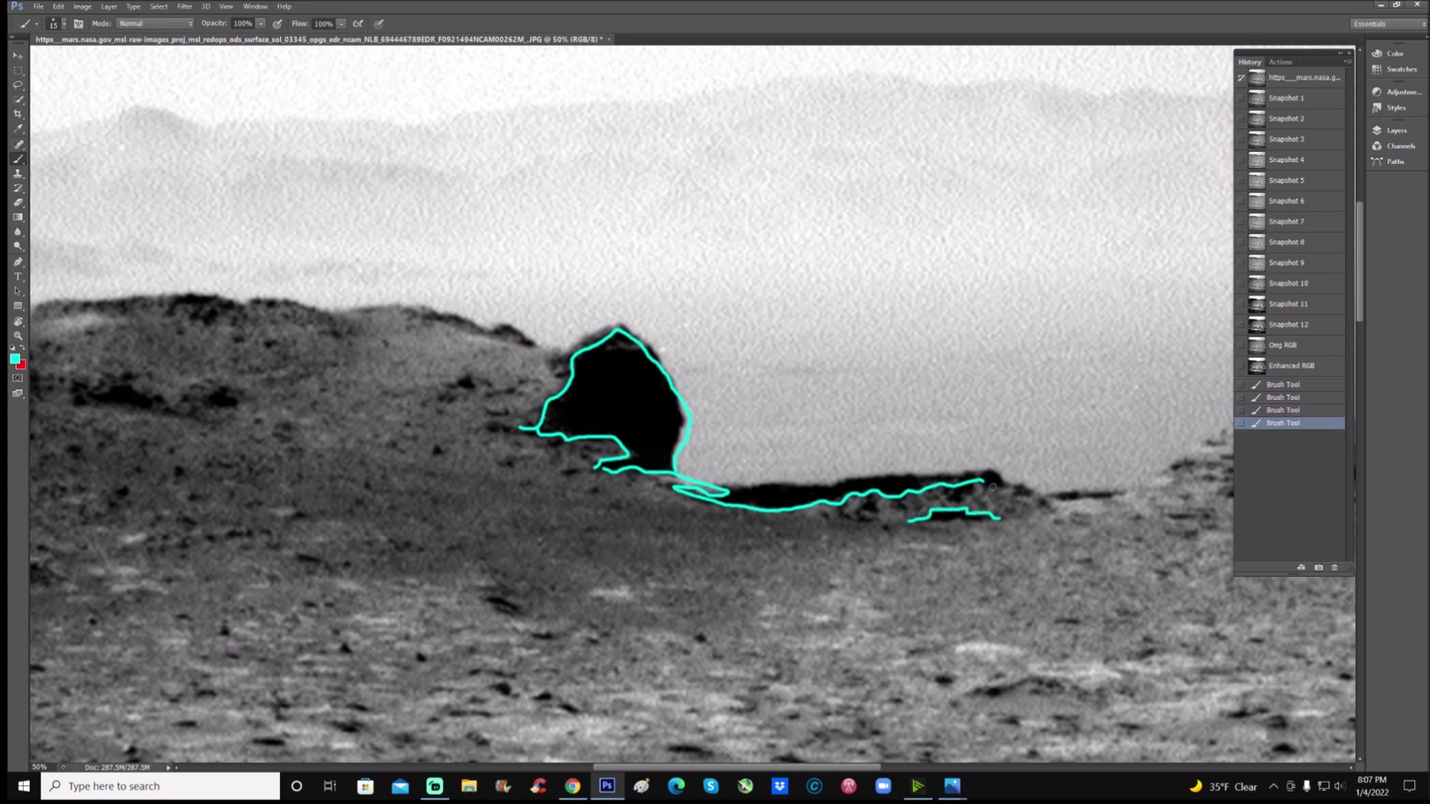
drag(721, 485, 985, 473)
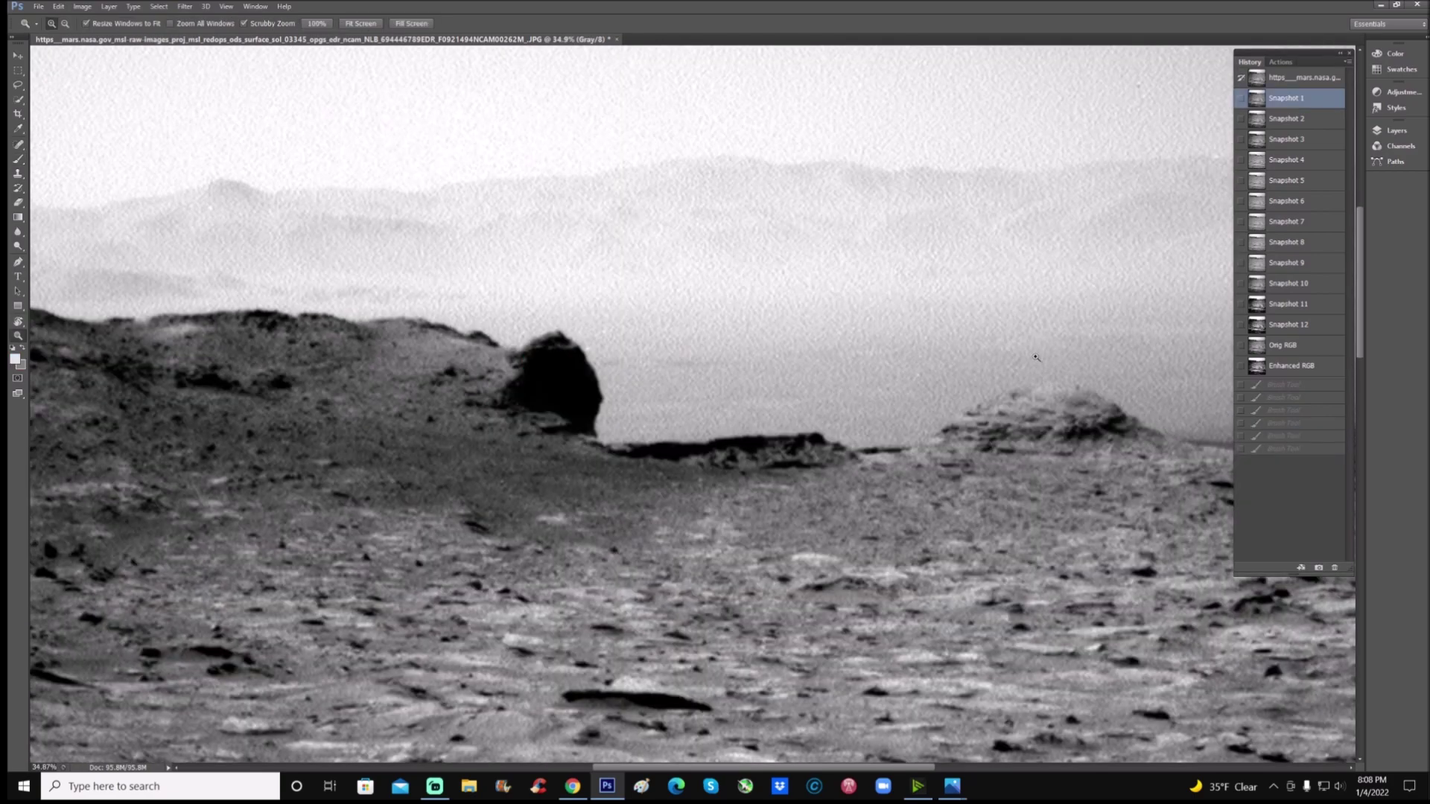
On Orig RGB, try a cyan circle on the mound, undo it, and draw an arrow toward the boulder
click(1300, 347)
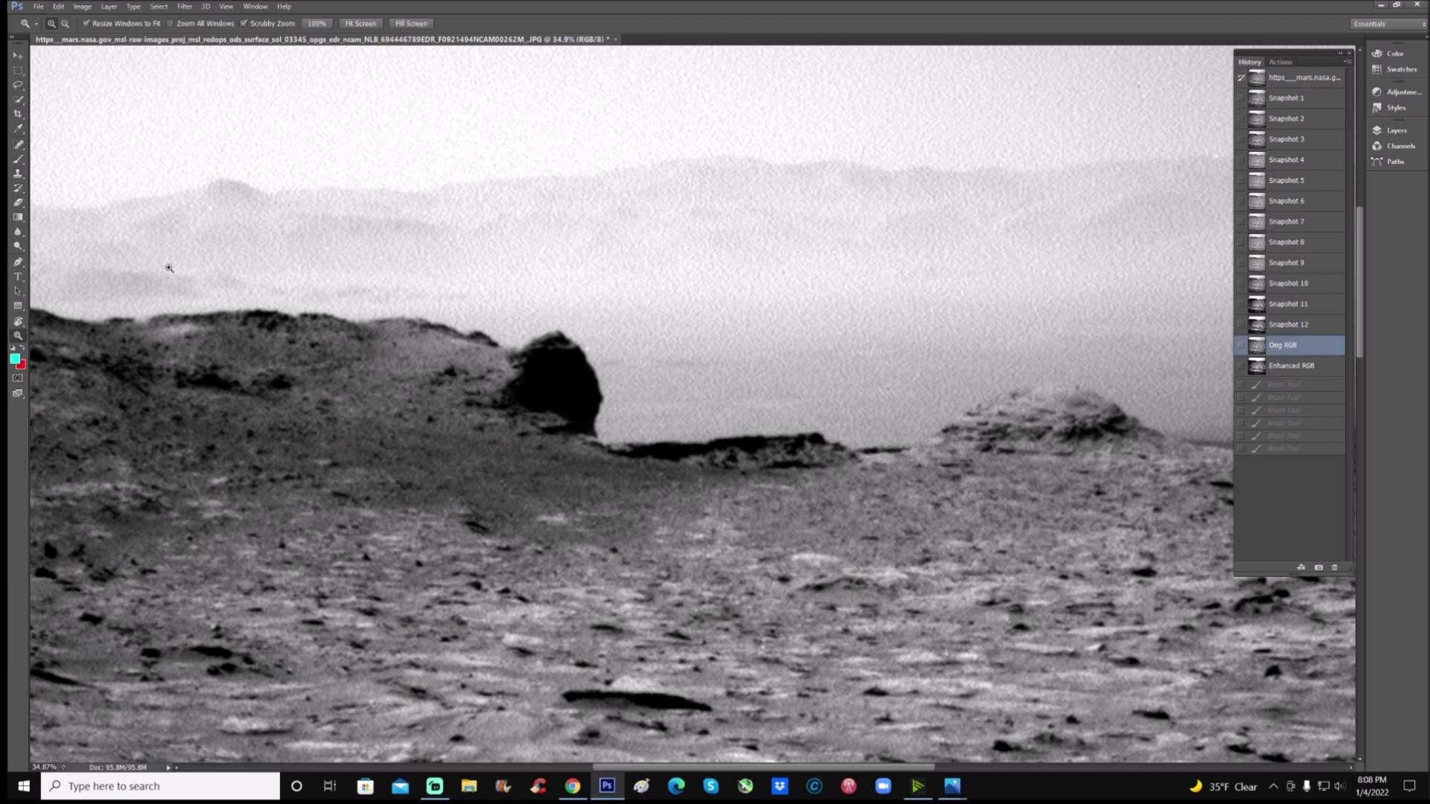
click(18, 159)
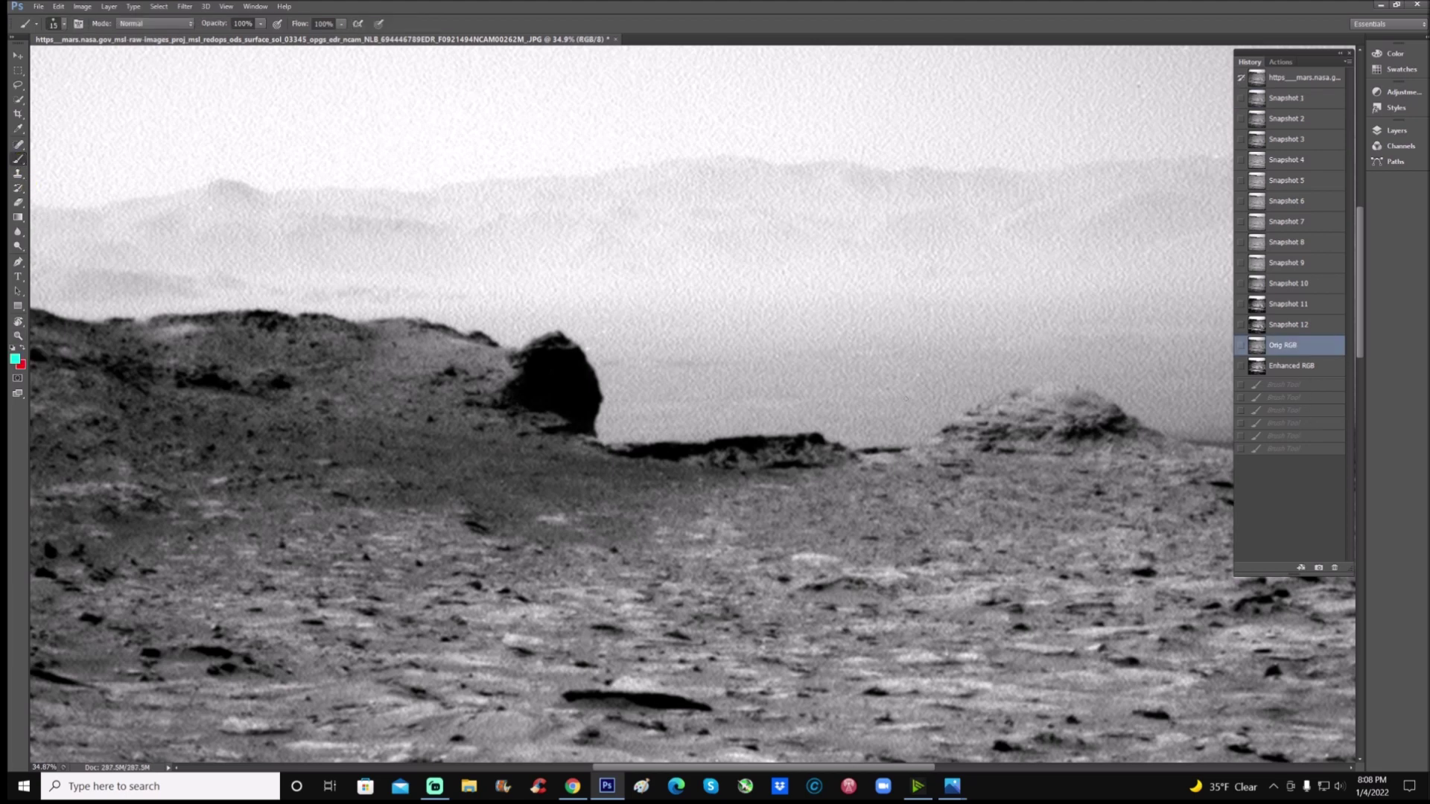
mouse_move(917, 398)
mouse_down()
mouse_move(947, 382)
mouse_move(1141, 414)
mouse_move(1043, 512)
mouse_move(906, 409)
mouse_move(937, 390)
mouse_move(920, 404)
mouse_up()
key(ctrl+z)
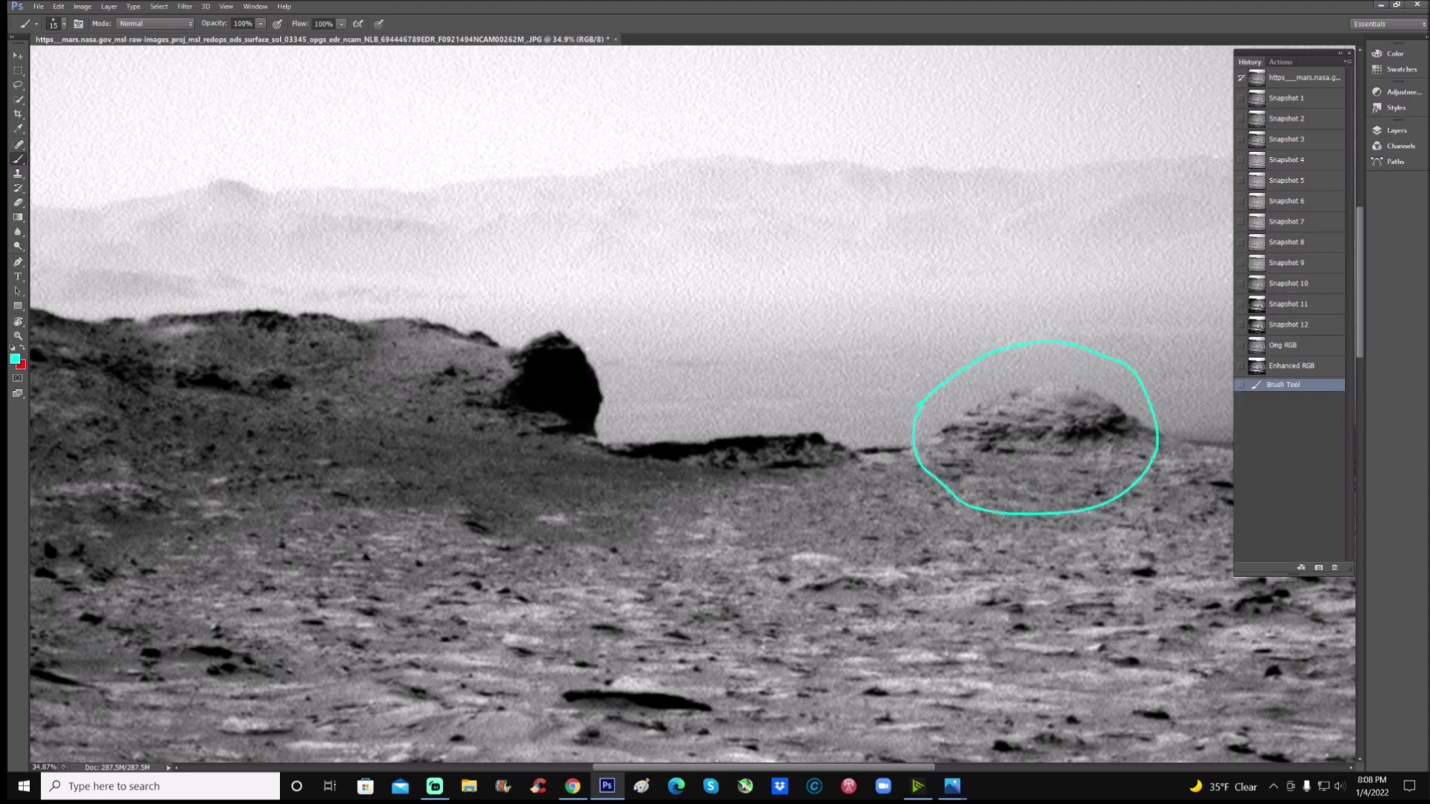
drag(722, 413, 756, 407)
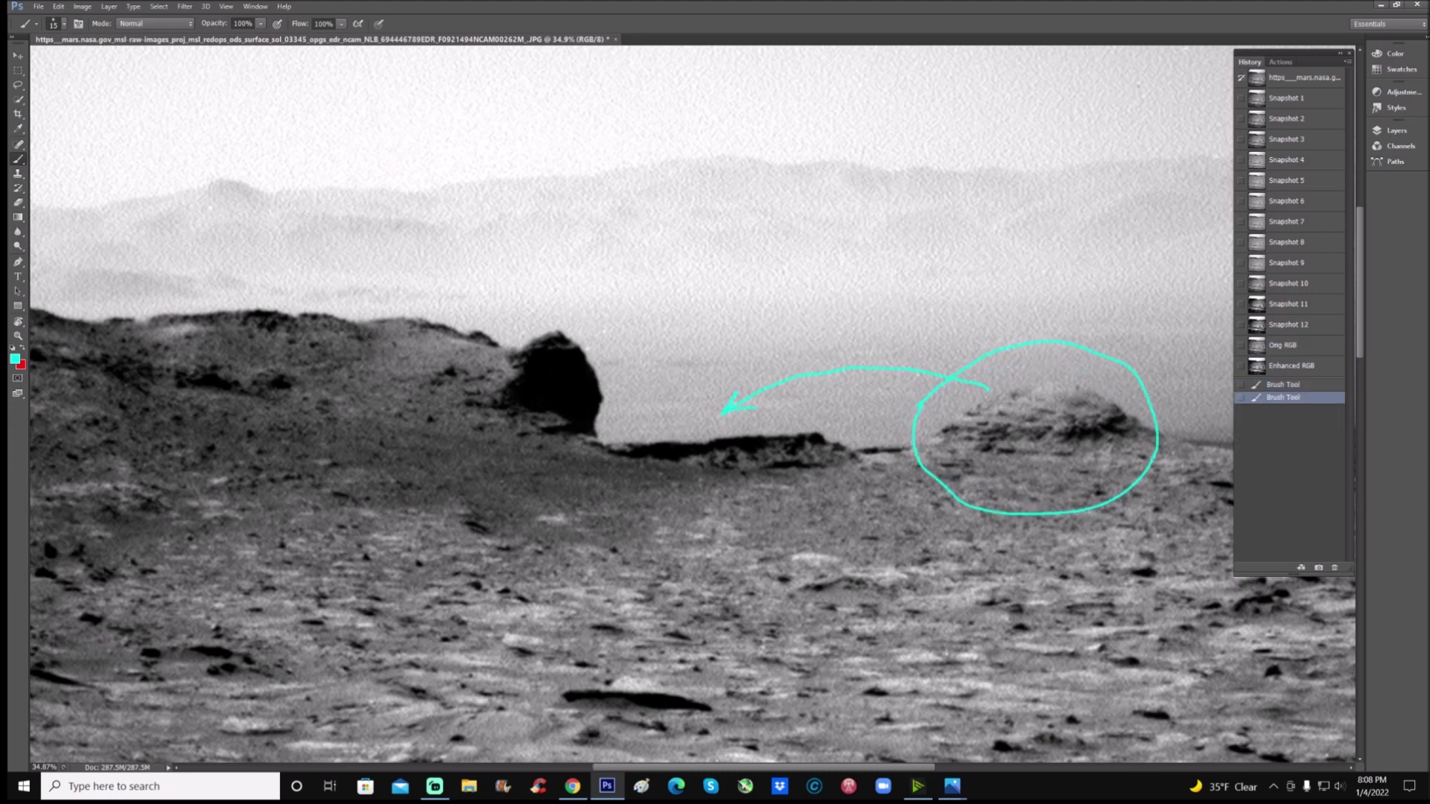
Redo from Orig RGB: a cyan arrow at the boulder and a line on its left edge, then show Snapshot 2
click(1265, 352)
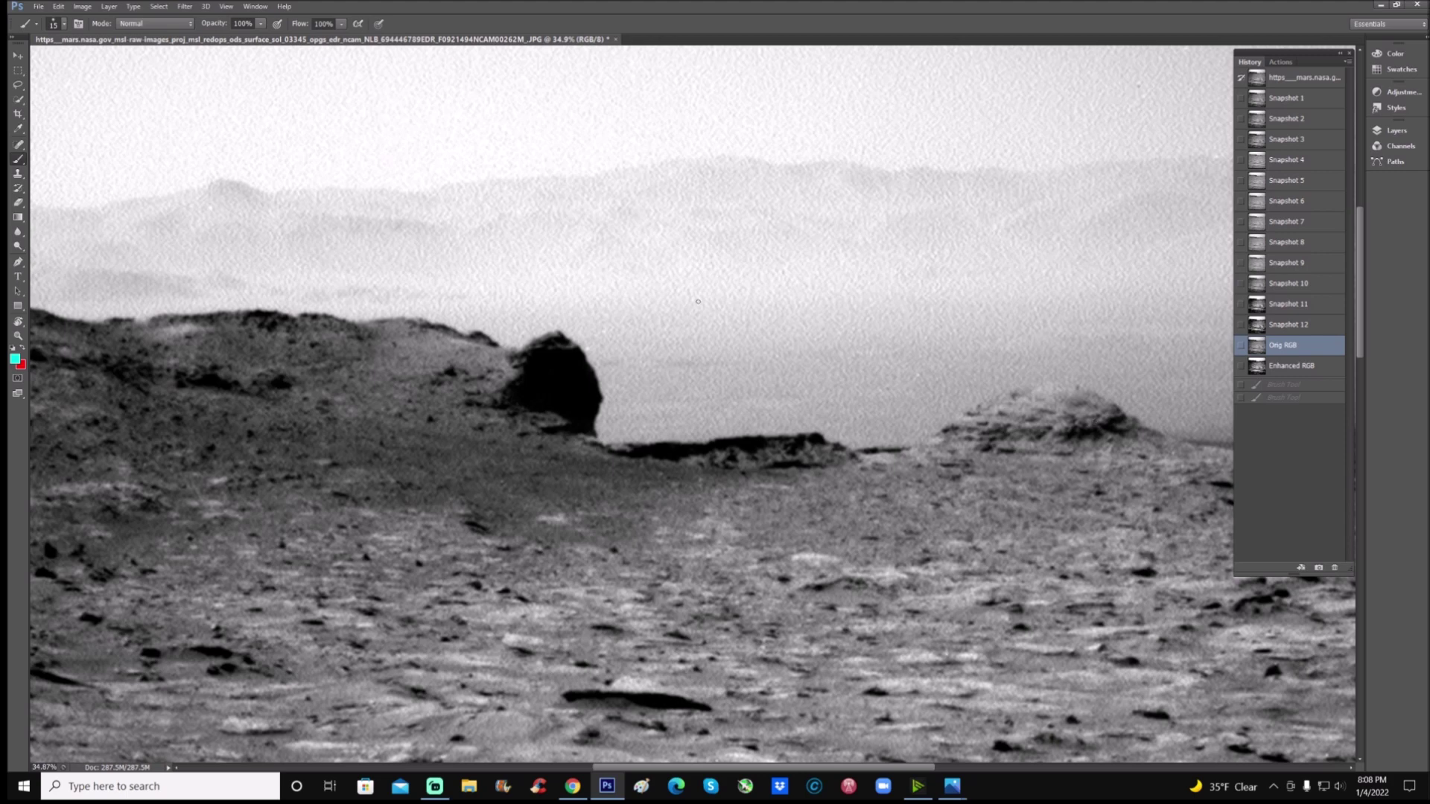
drag(599, 371, 656, 372)
mouse_move(504, 398)
mouse_down()
mouse_move(555, 345)
mouse_move(593, 385)
mouse_move(603, 427)
mouse_up()
click(1323, 124)
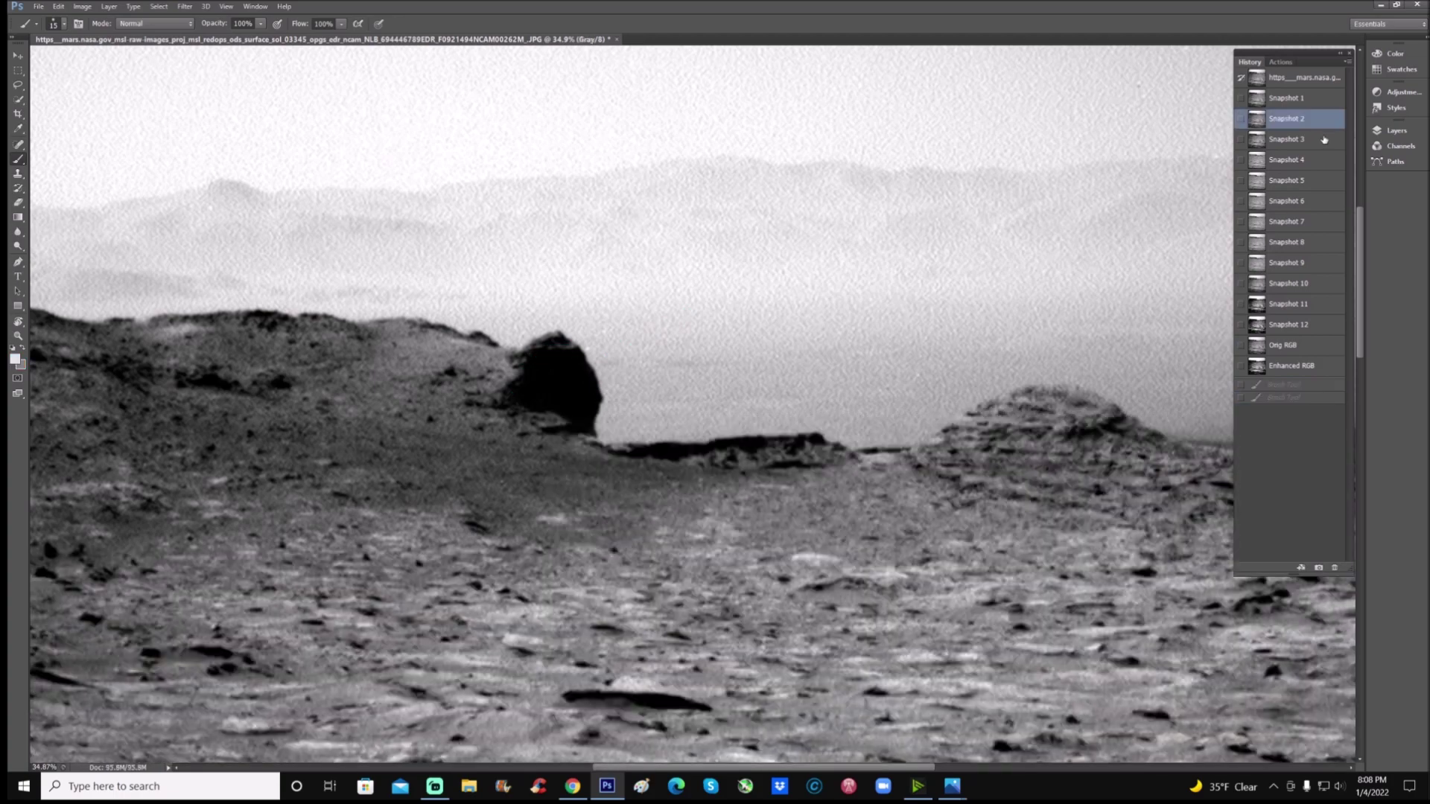
On Snapshot 3, zoom in on the boulder and ridge and paint white marks across the ridge
click(1323, 140)
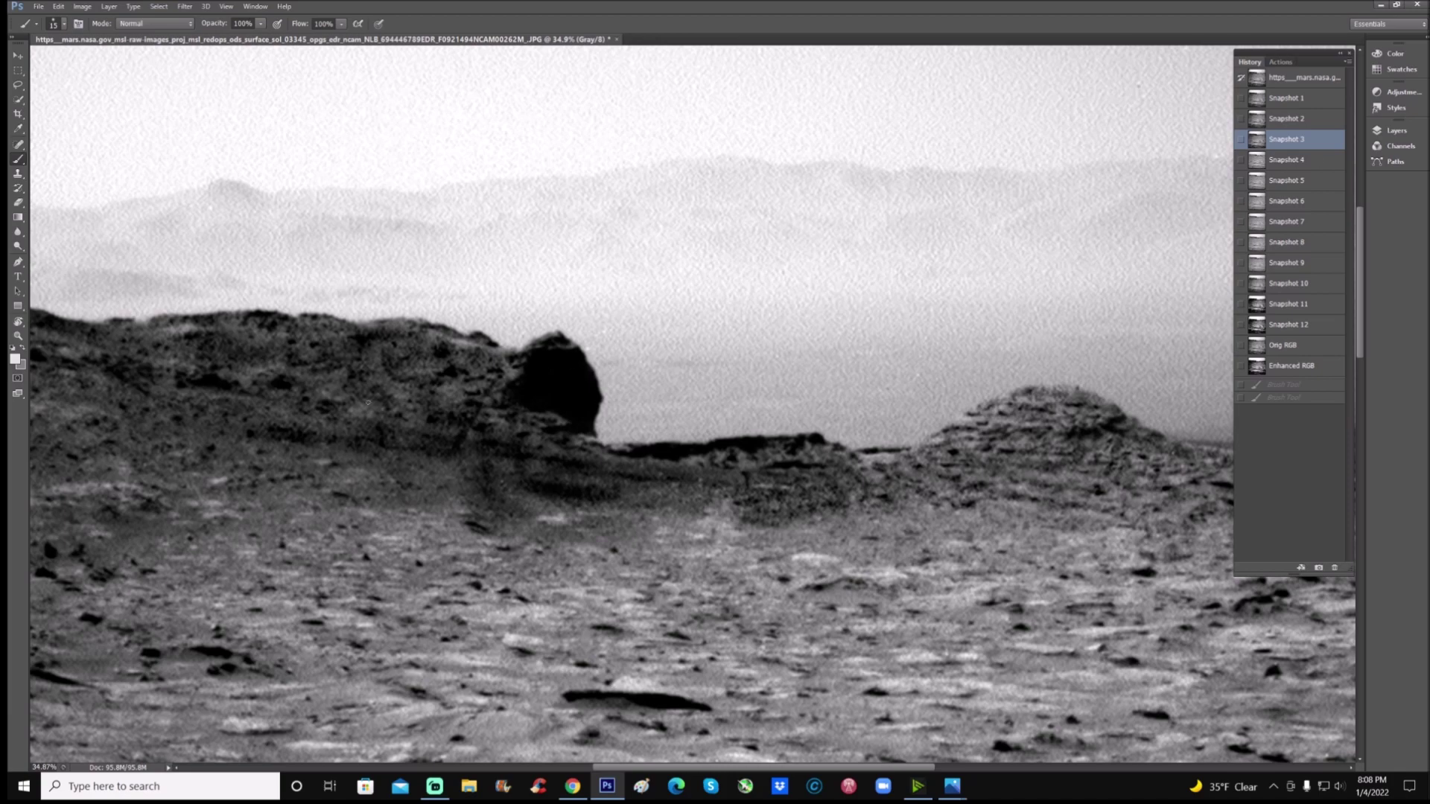
click(18, 336)
drag(343, 359, 364, 340)
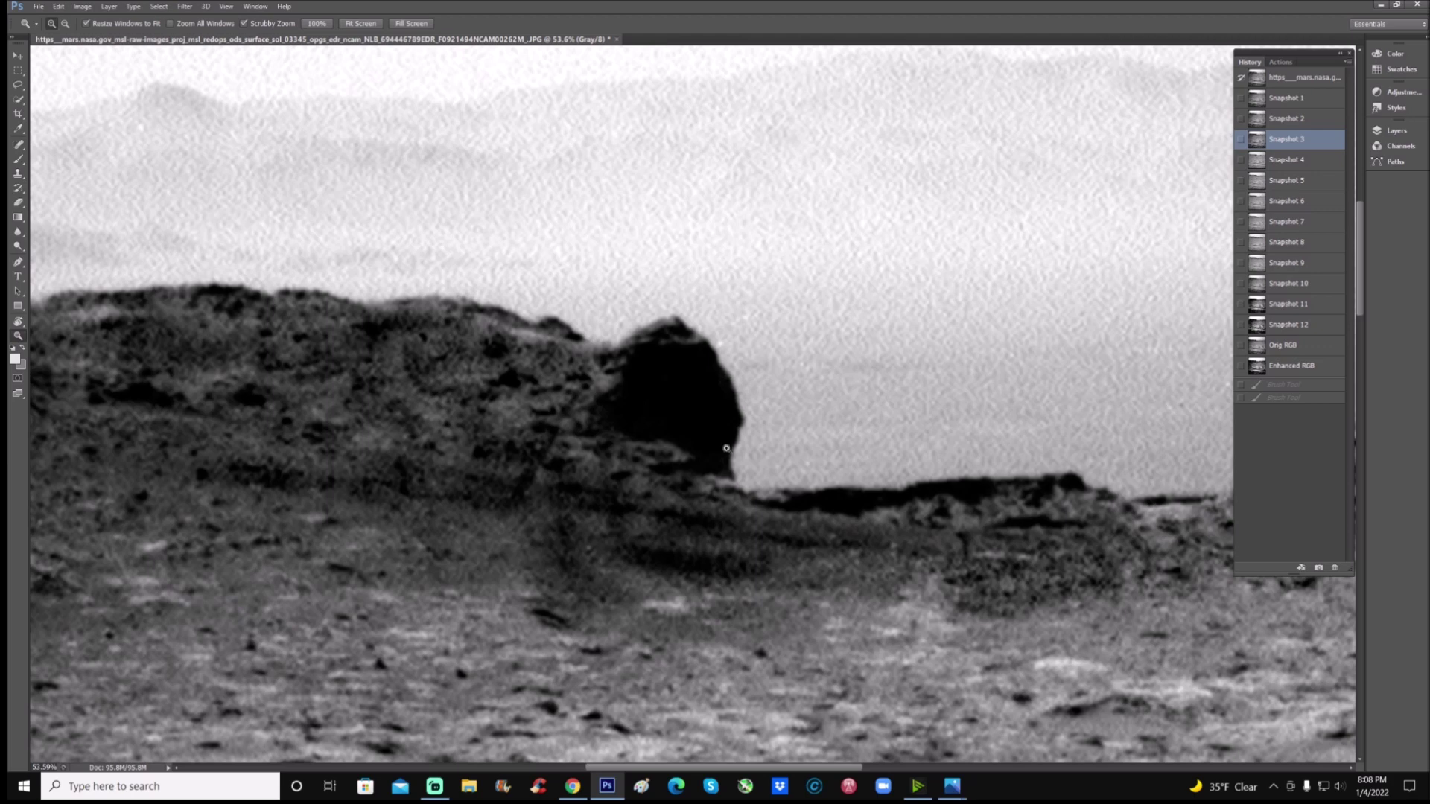
click(17, 159)
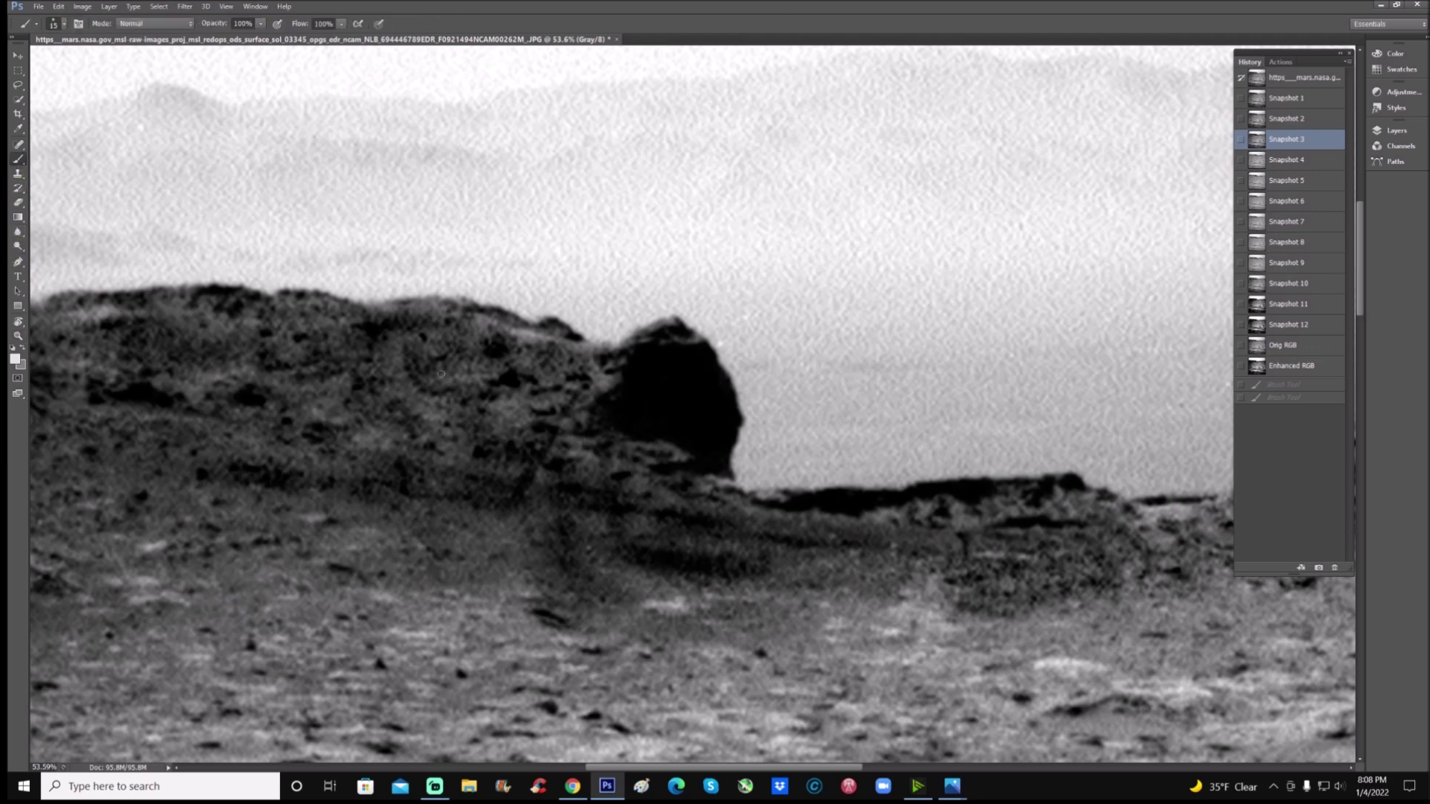
drag(403, 342, 445, 393)
drag(582, 382, 521, 499)
drag(401, 458, 395, 496)
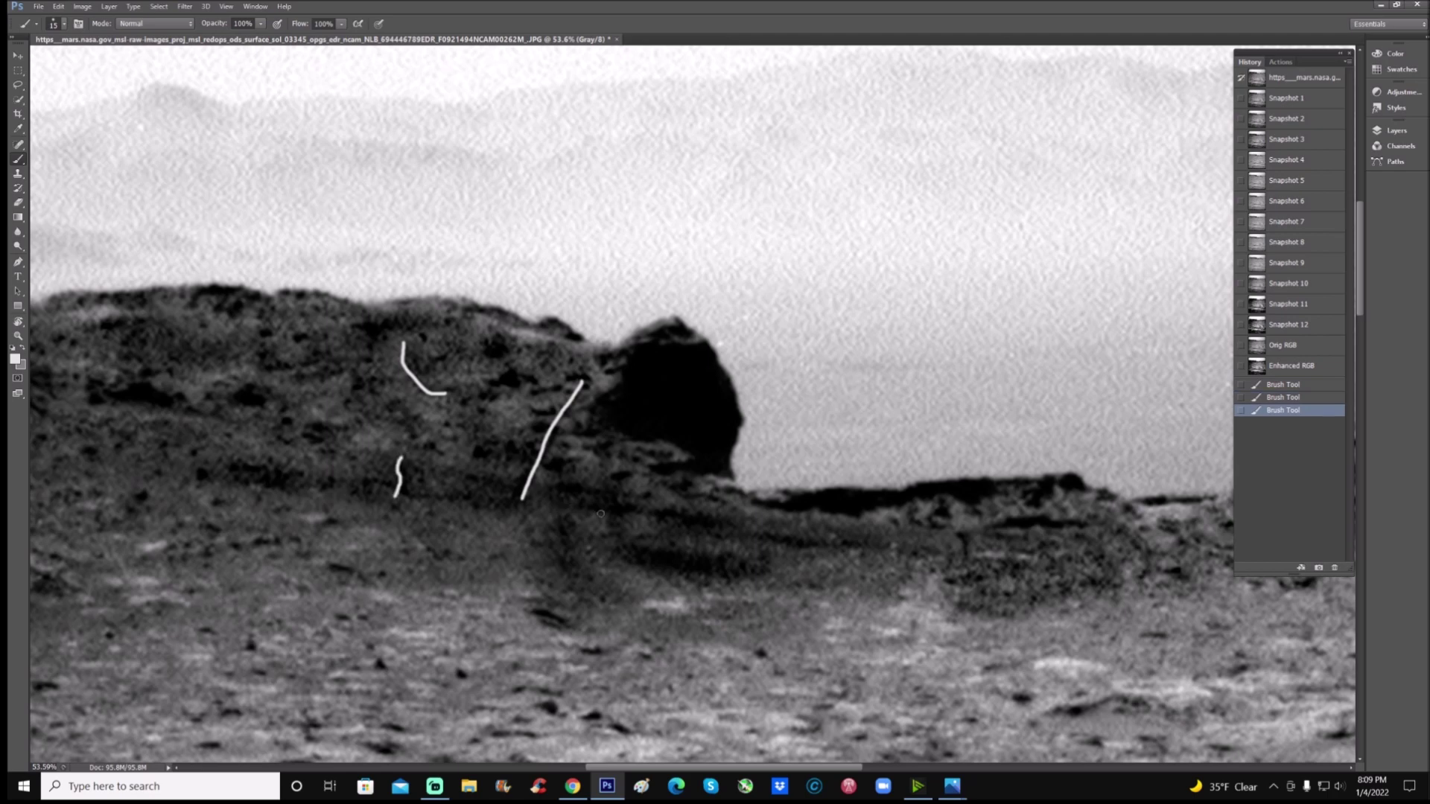
mouse_move(953, 529)
mouse_down()
mouse_move(960, 566)
mouse_move(991, 573)
mouse_up()
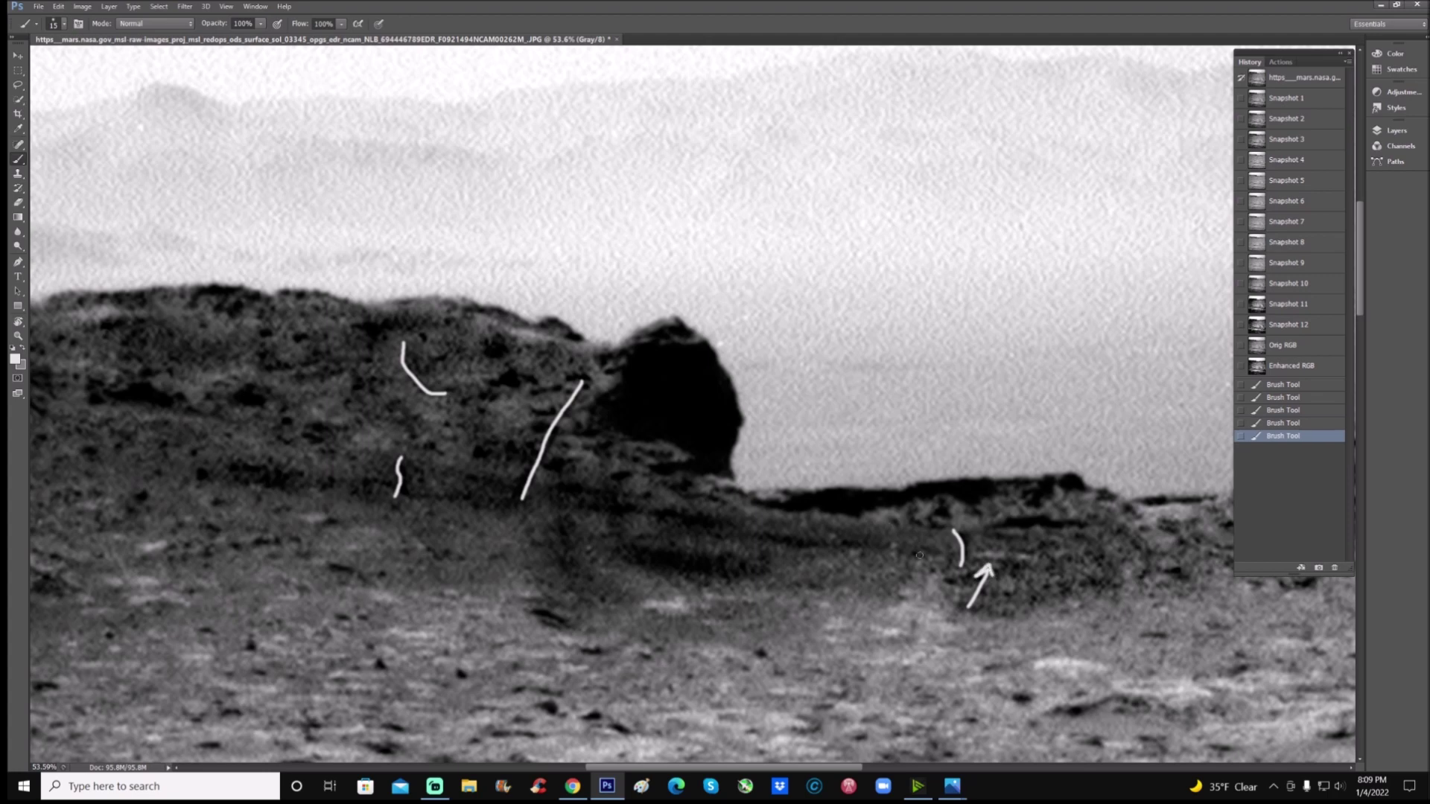
Zoom to 100% on the lower ridge, add small white marks and an arrow, then revert to the first Brush Tool state
scroll(693, 402, right, 5)
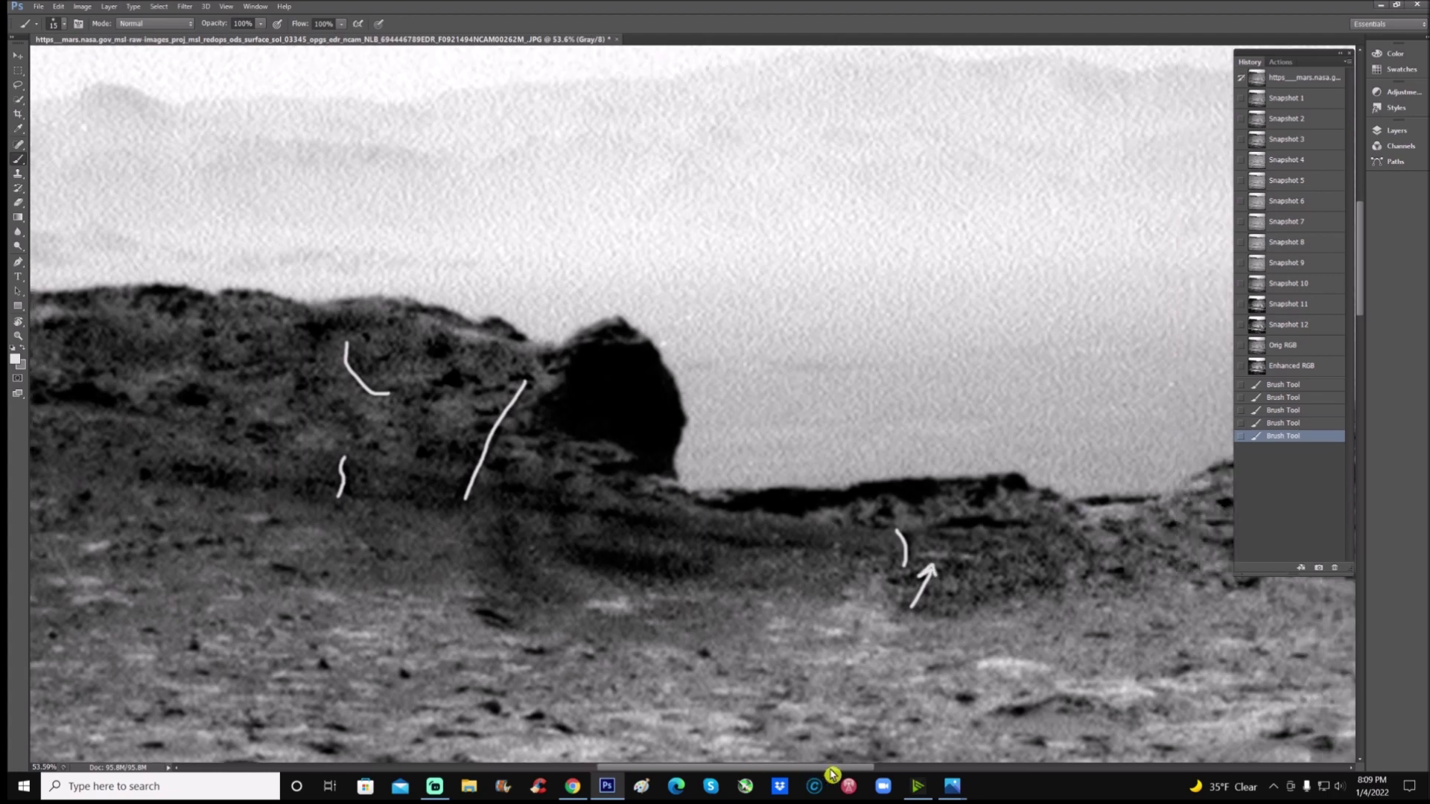
key(ctrl+plus)
key(ctrl+plus)
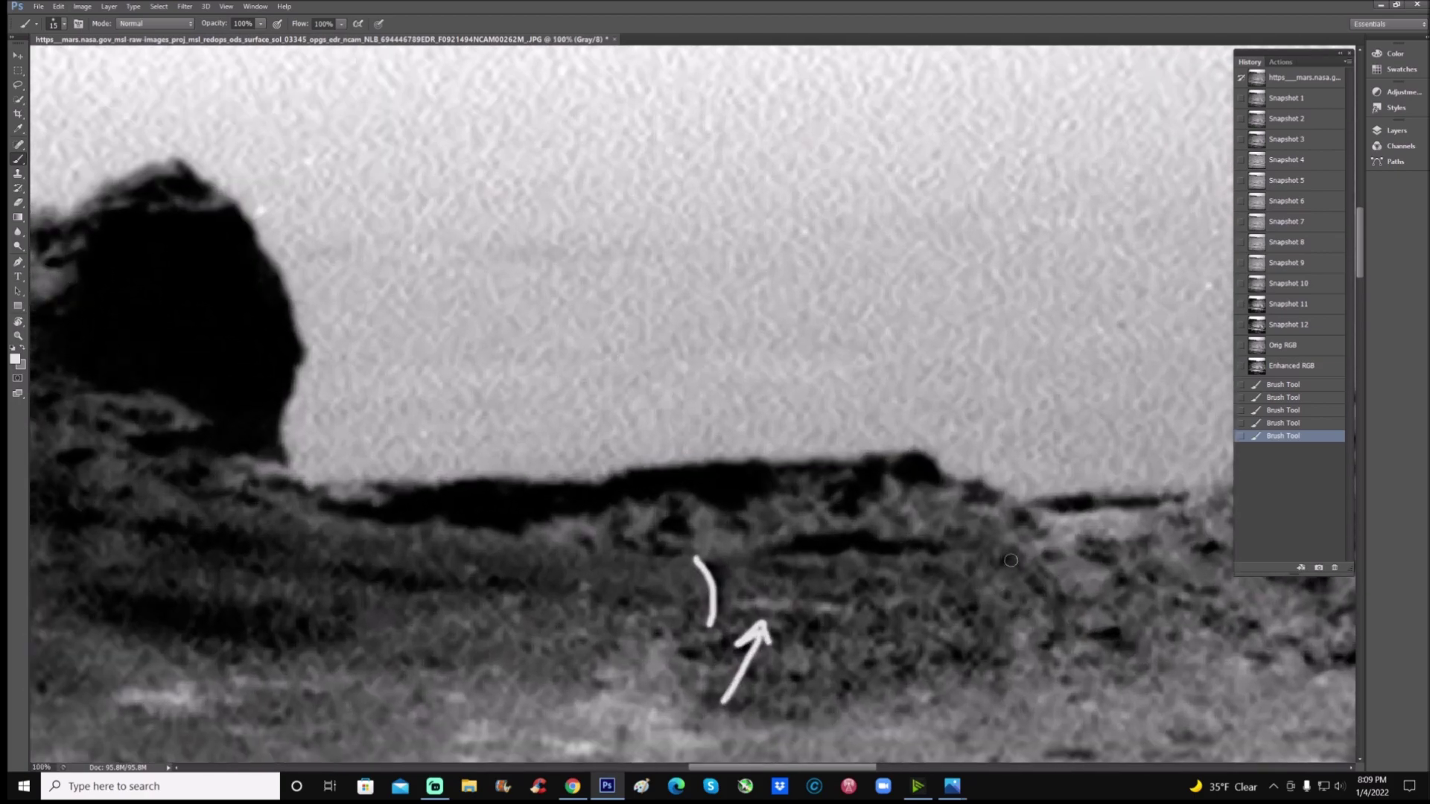
drag(1001, 560, 1031, 568)
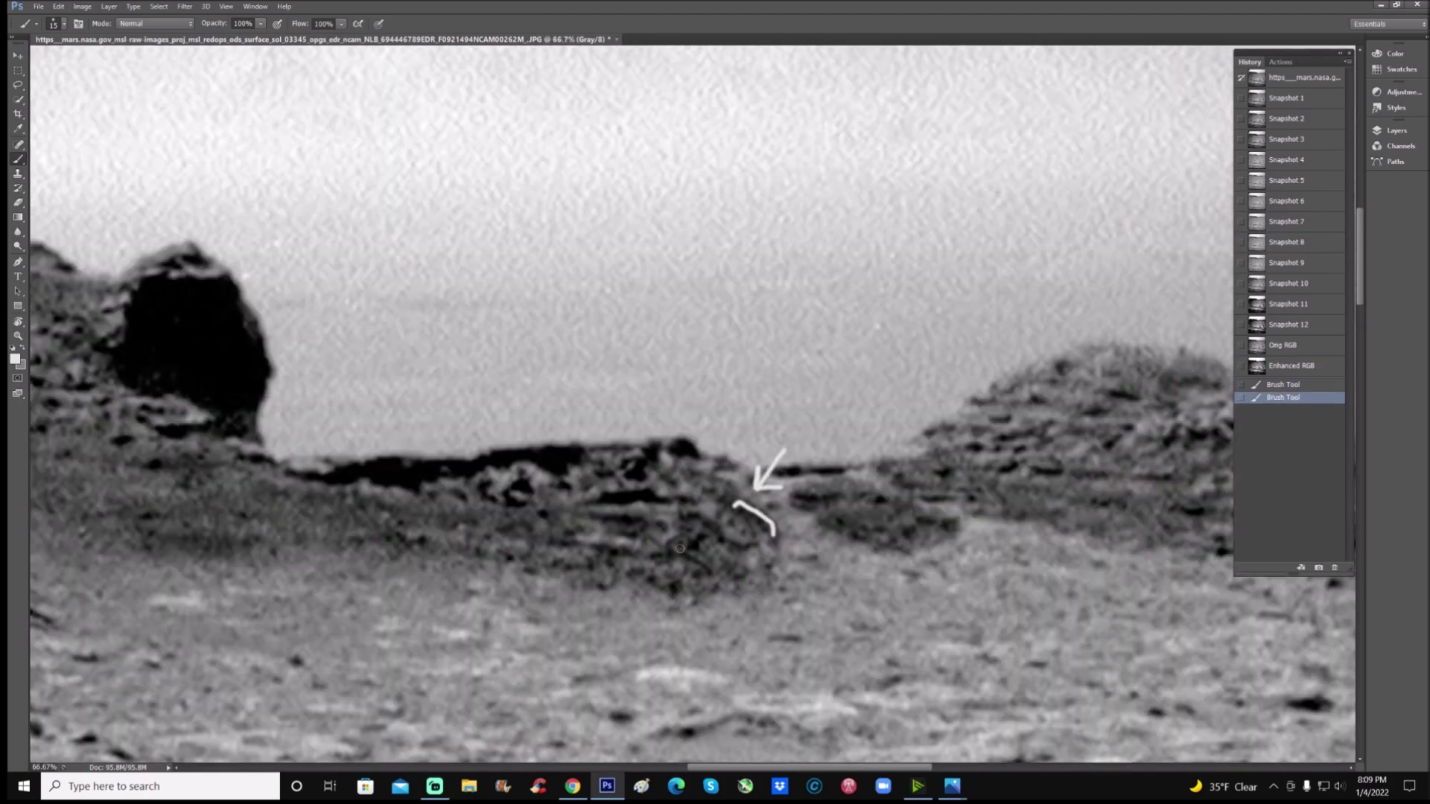
mouse_move(677, 549)
mouse_down()
mouse_move(718, 580)
mouse_move(668, 539)
mouse_move(688, 547)
mouse_up()
click(834, 514)
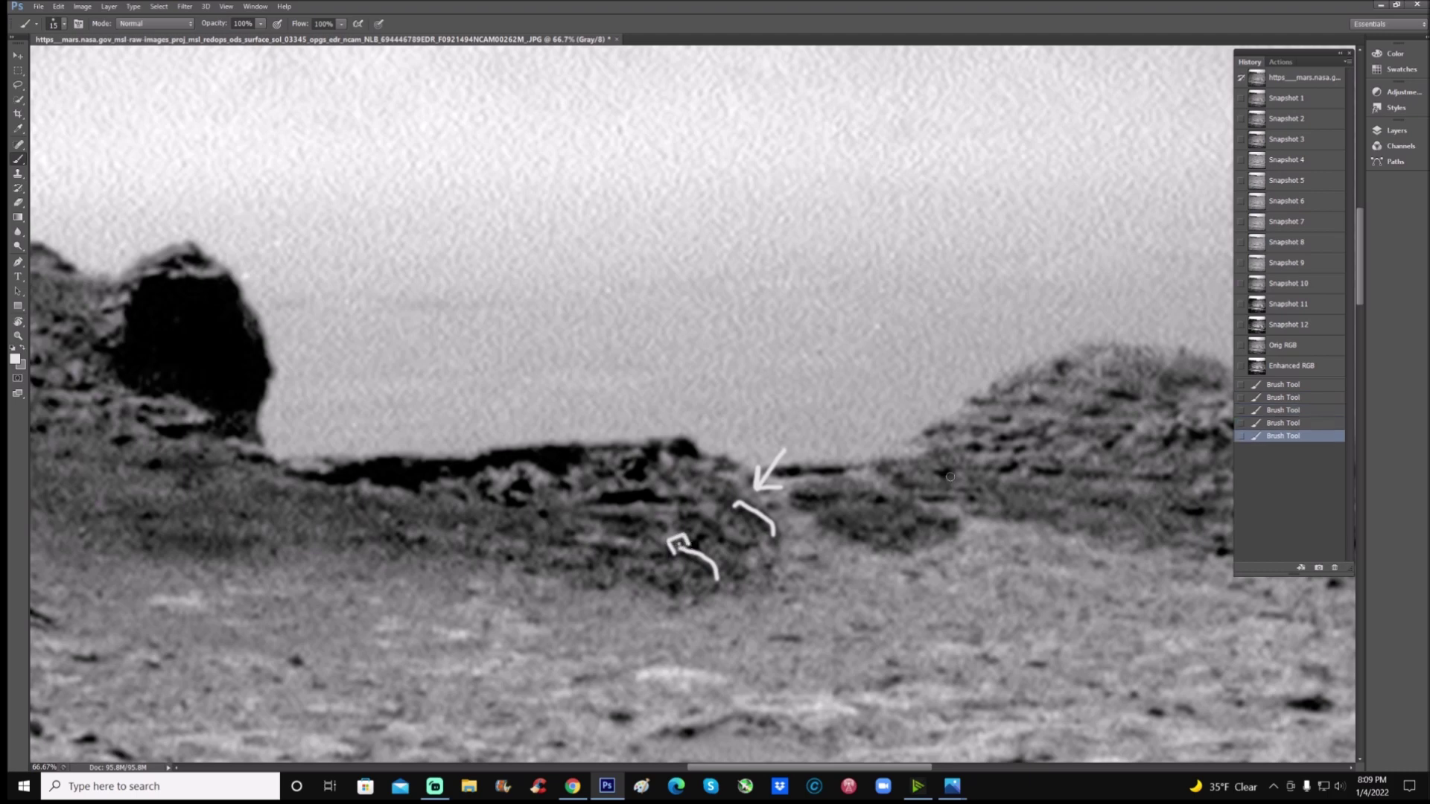
click(1268, 385)
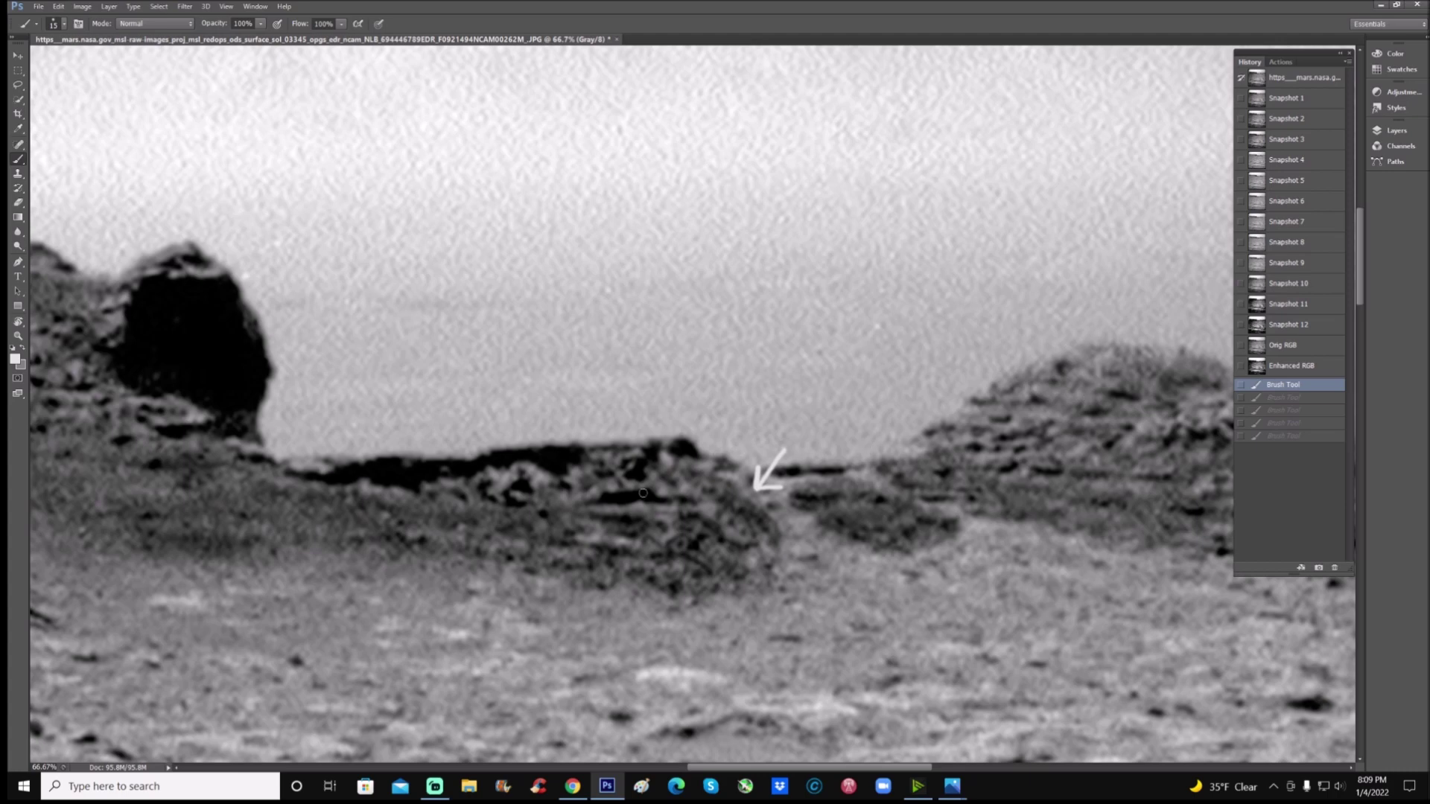
Paint trial white lines on the ridge, undo them, draw a curved arrow from the boulder, and zoom out
drag(549, 538, 635, 544)
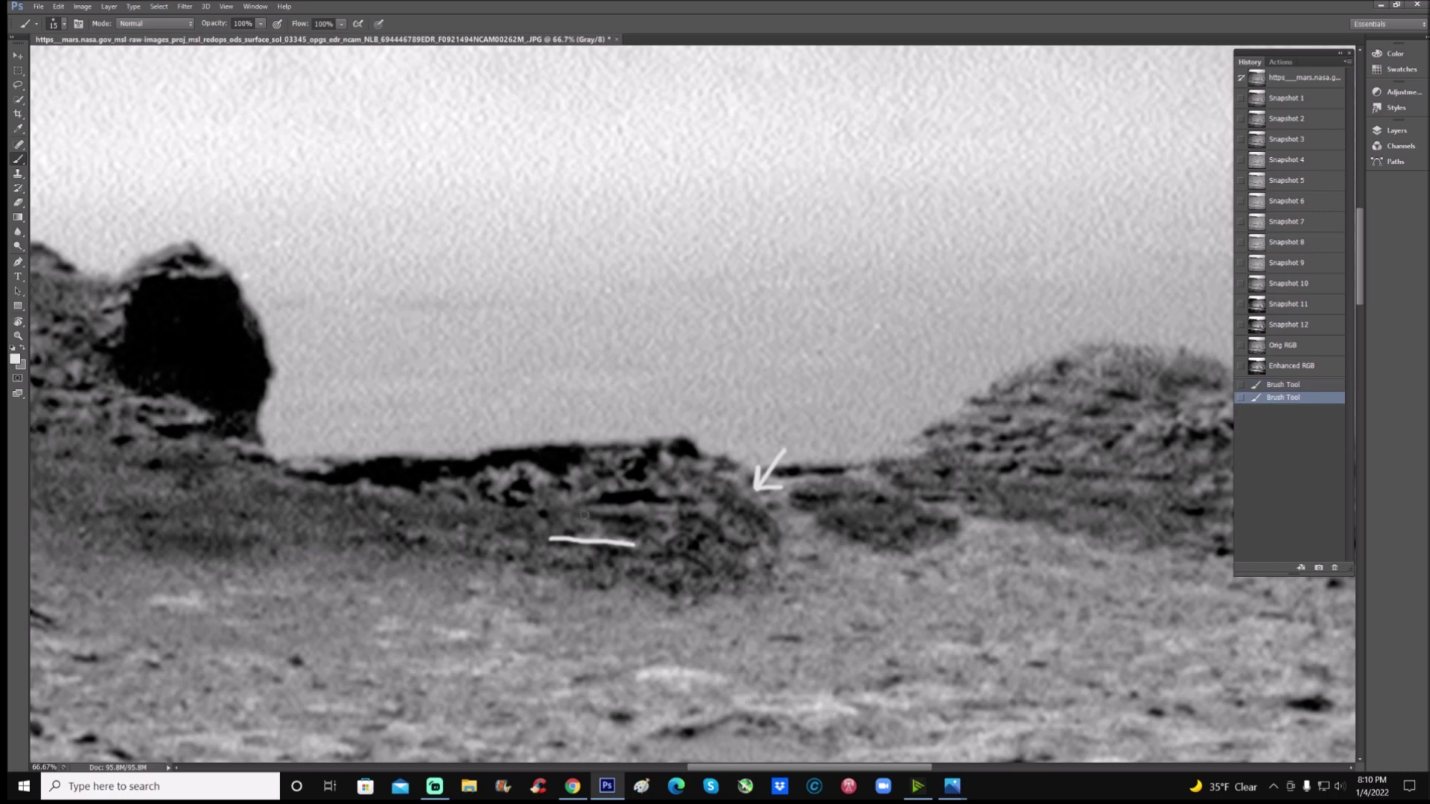
drag(566, 511, 642, 510)
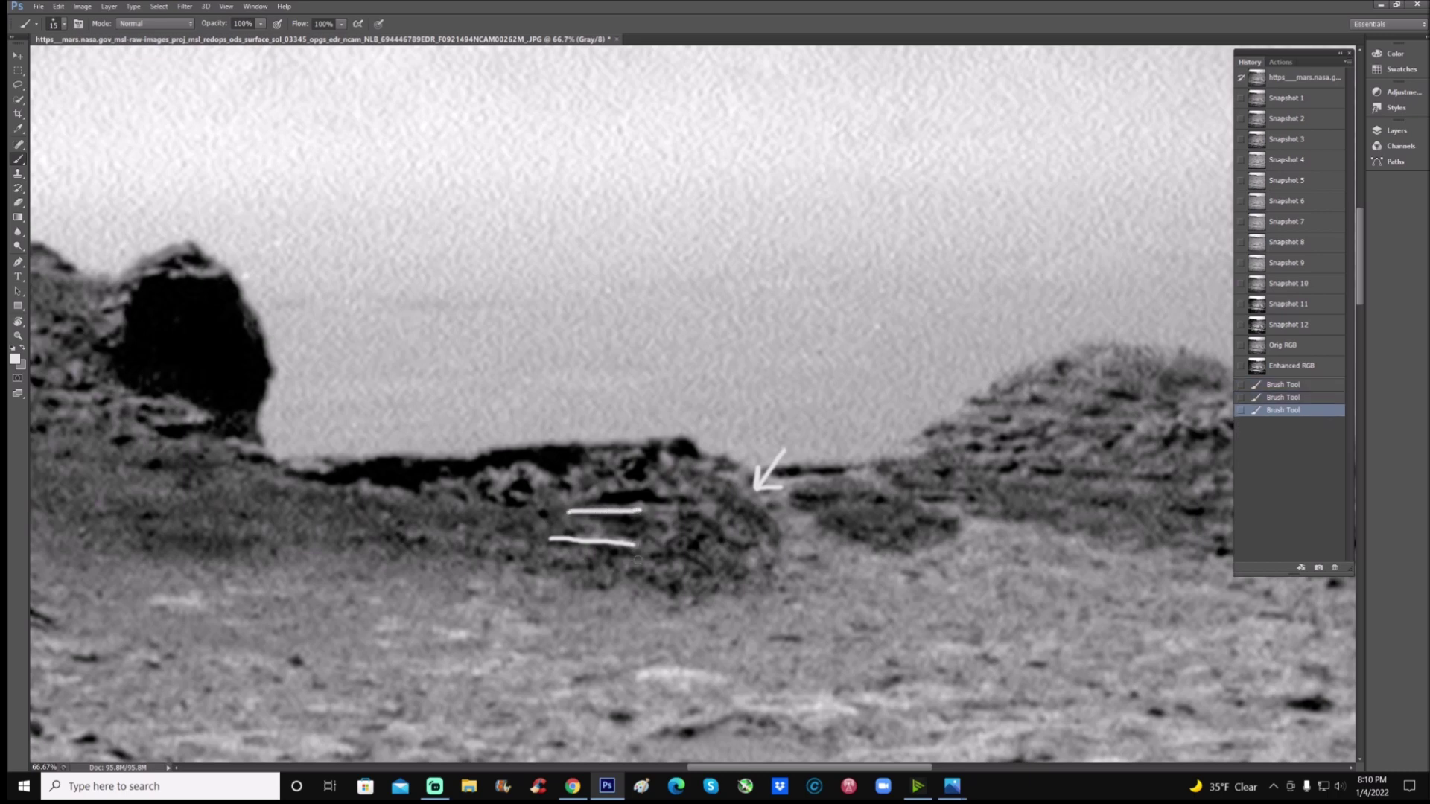
mouse_move(619, 576)
mouse_down()
mouse_move(659, 570)
mouse_move(692, 593)
mouse_up()
mouse_move(626, 547)
mouse_down()
mouse_move(655, 553)
mouse_move(675, 511)
mouse_move(652, 542)
mouse_move(680, 517)
mouse_up()
key(ctrl+alt+z)
key(ctrl+alt+z)
key(ctrl+alt+z)
key(ctrl+alt+z)
key(ctrl+alt+z)
key(ctrl+alt+z)
key(ctrl+alt+z)
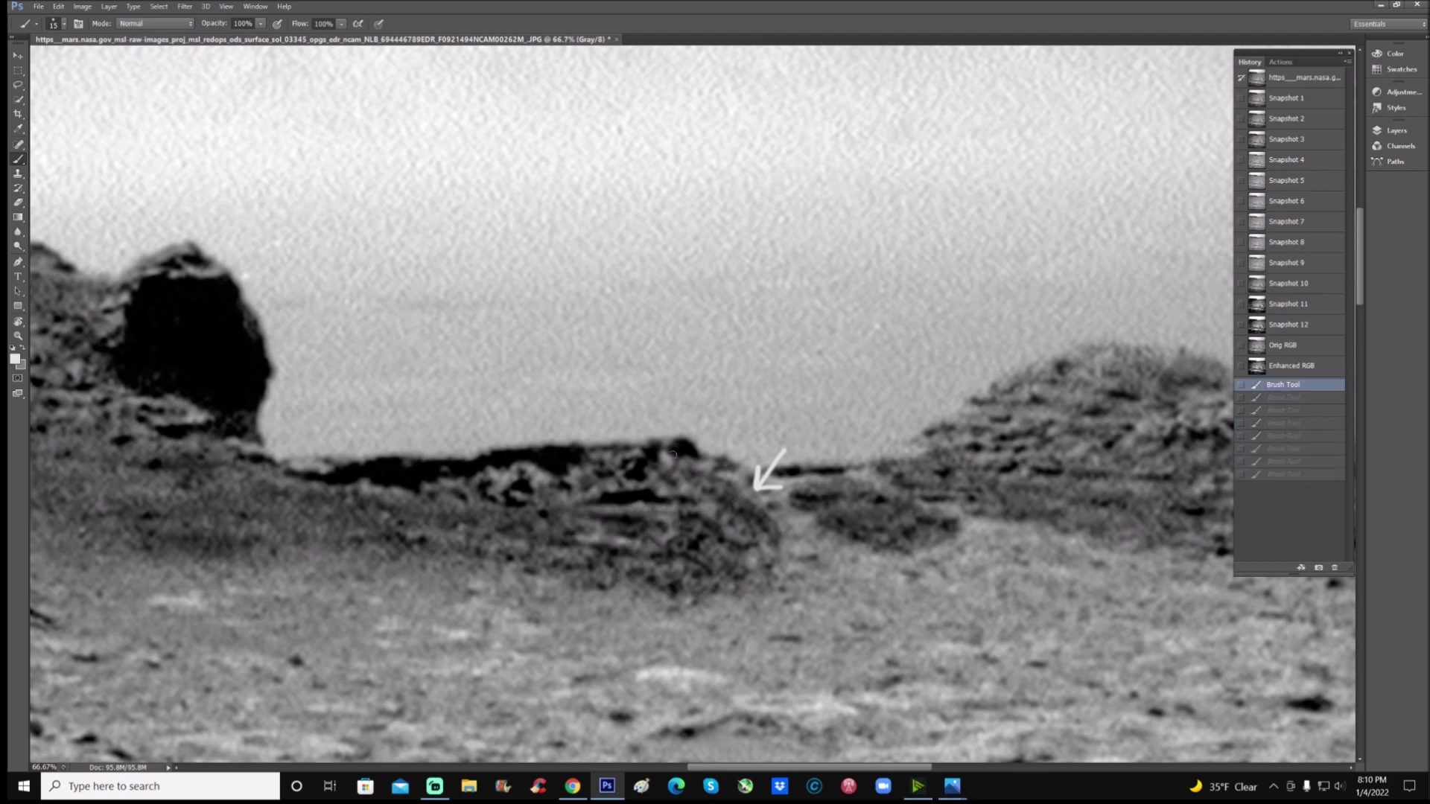
mouse_move(231, 368)
mouse_down()
mouse_move(597, 364)
mouse_move(647, 402)
mouse_move(635, 364)
mouse_up()
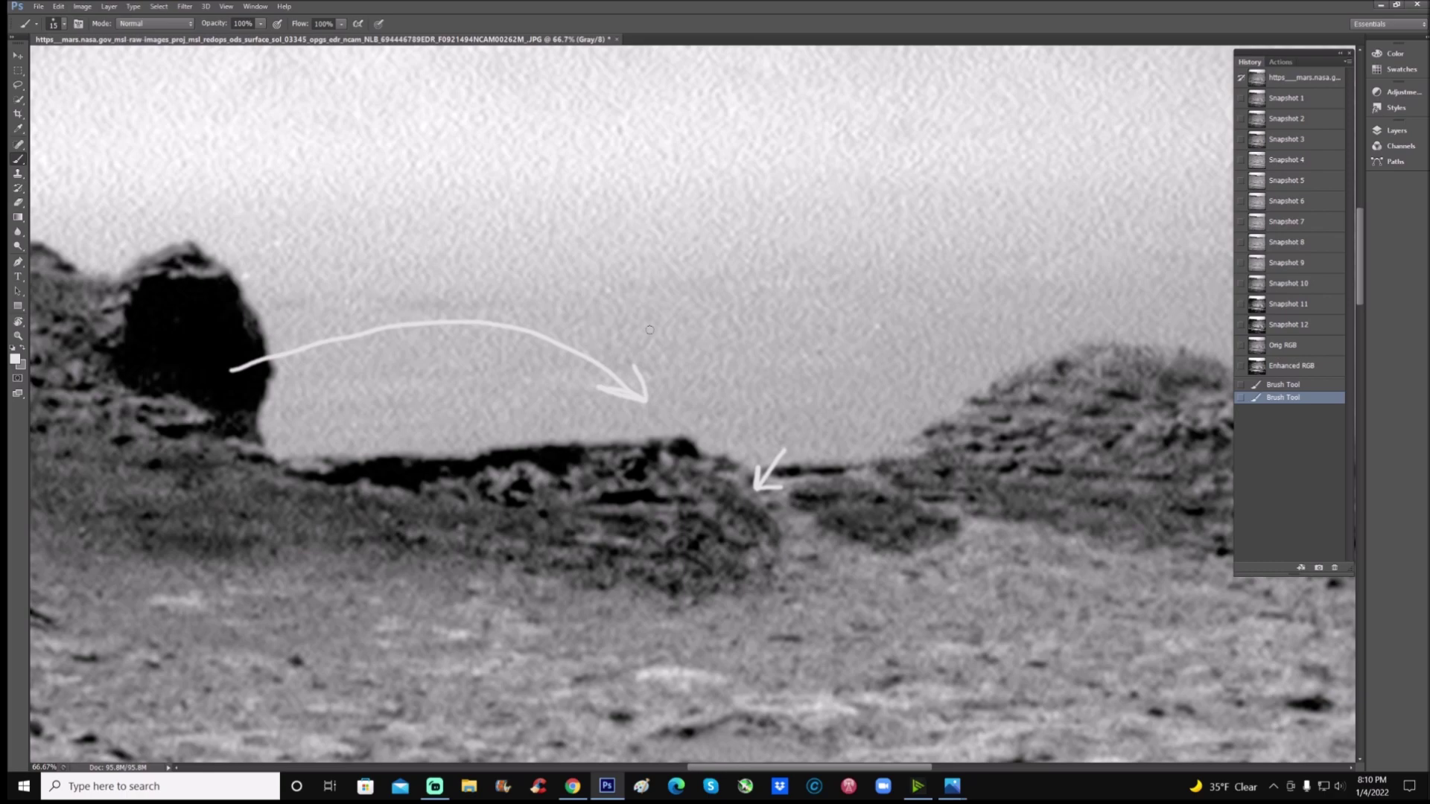
key(ctrl+minus)
key(ctrl+minus)
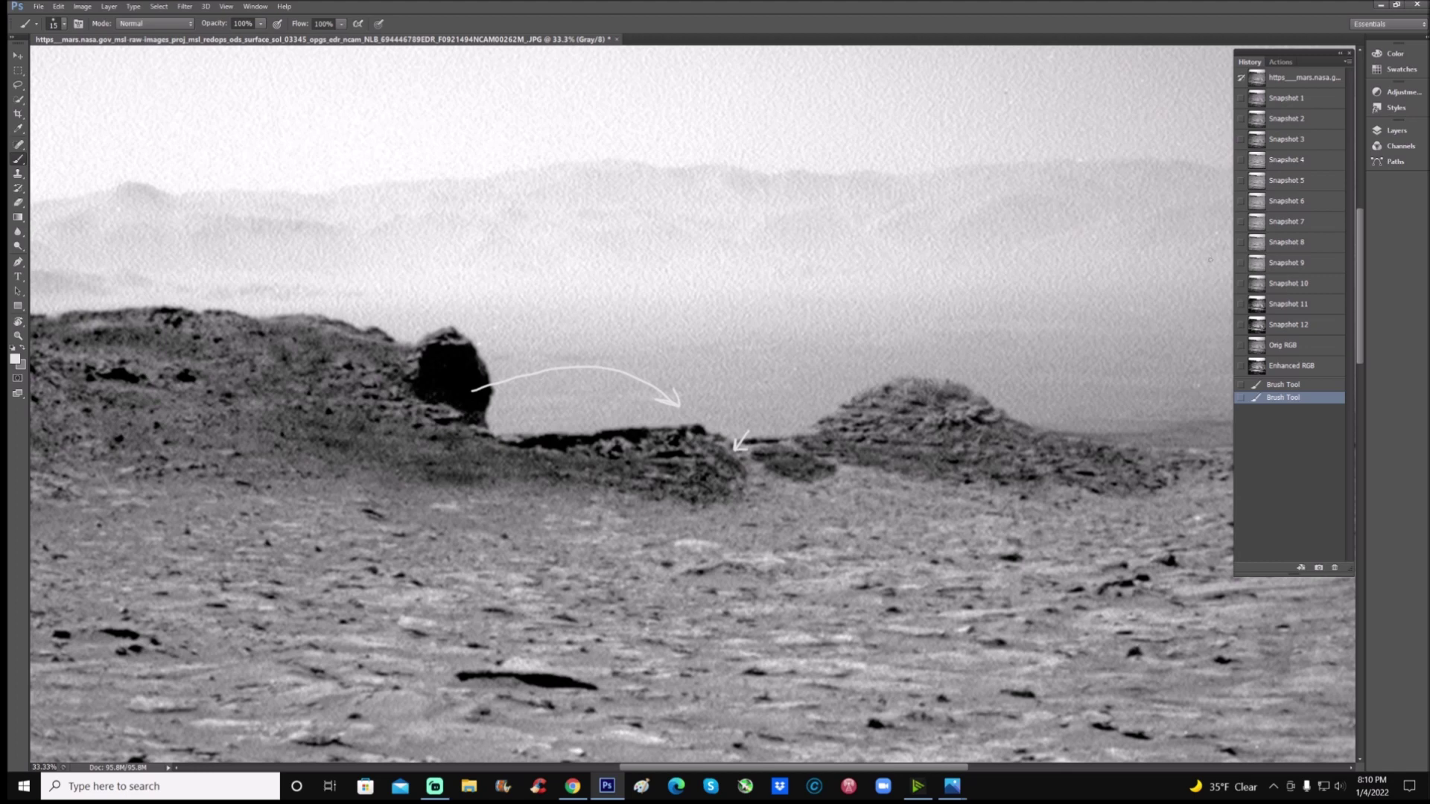
From Snapshot 9, zoom into the left ridge, sketch white slash, dot and bracket marks, then revert to Snapshot 1
click(1284, 264)
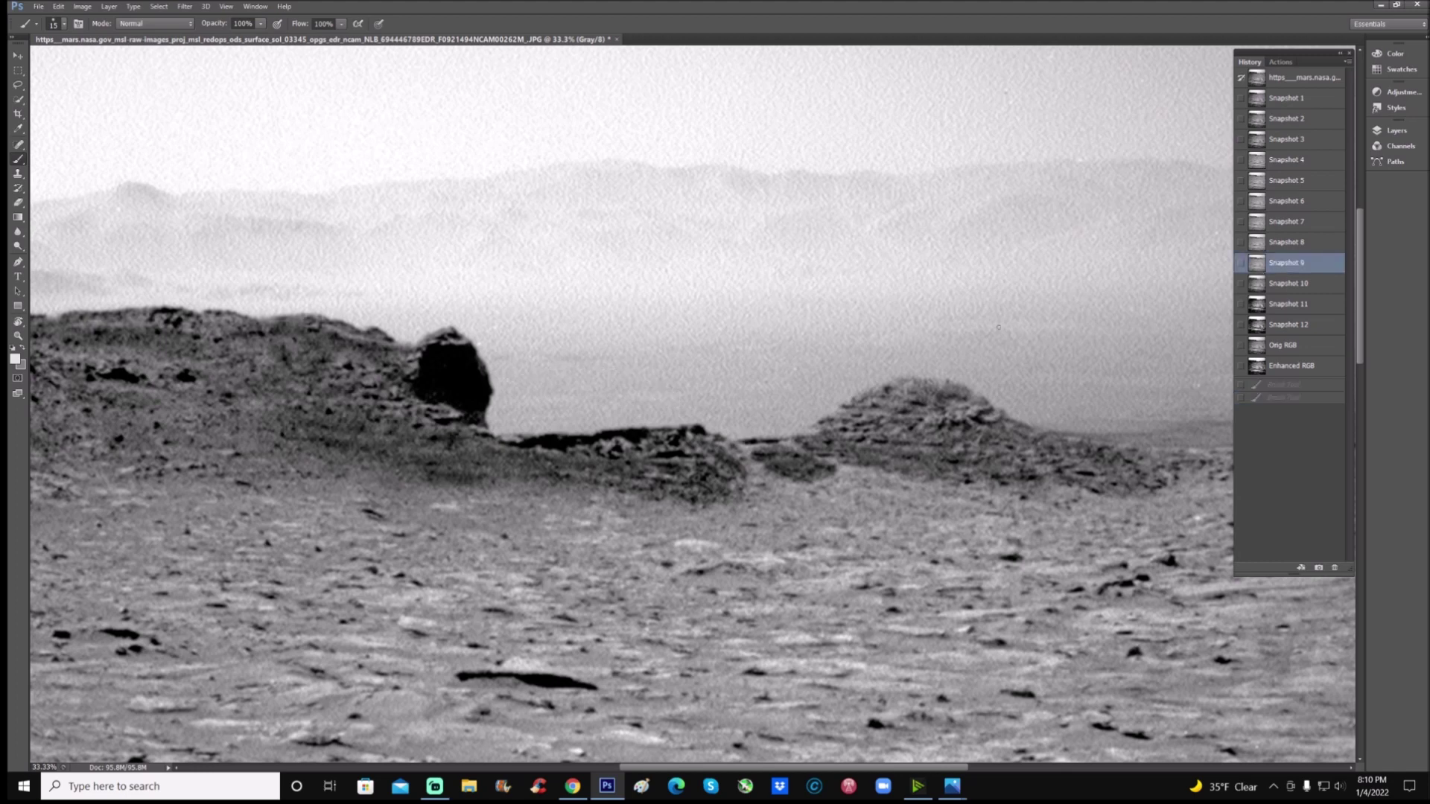
click(18, 335)
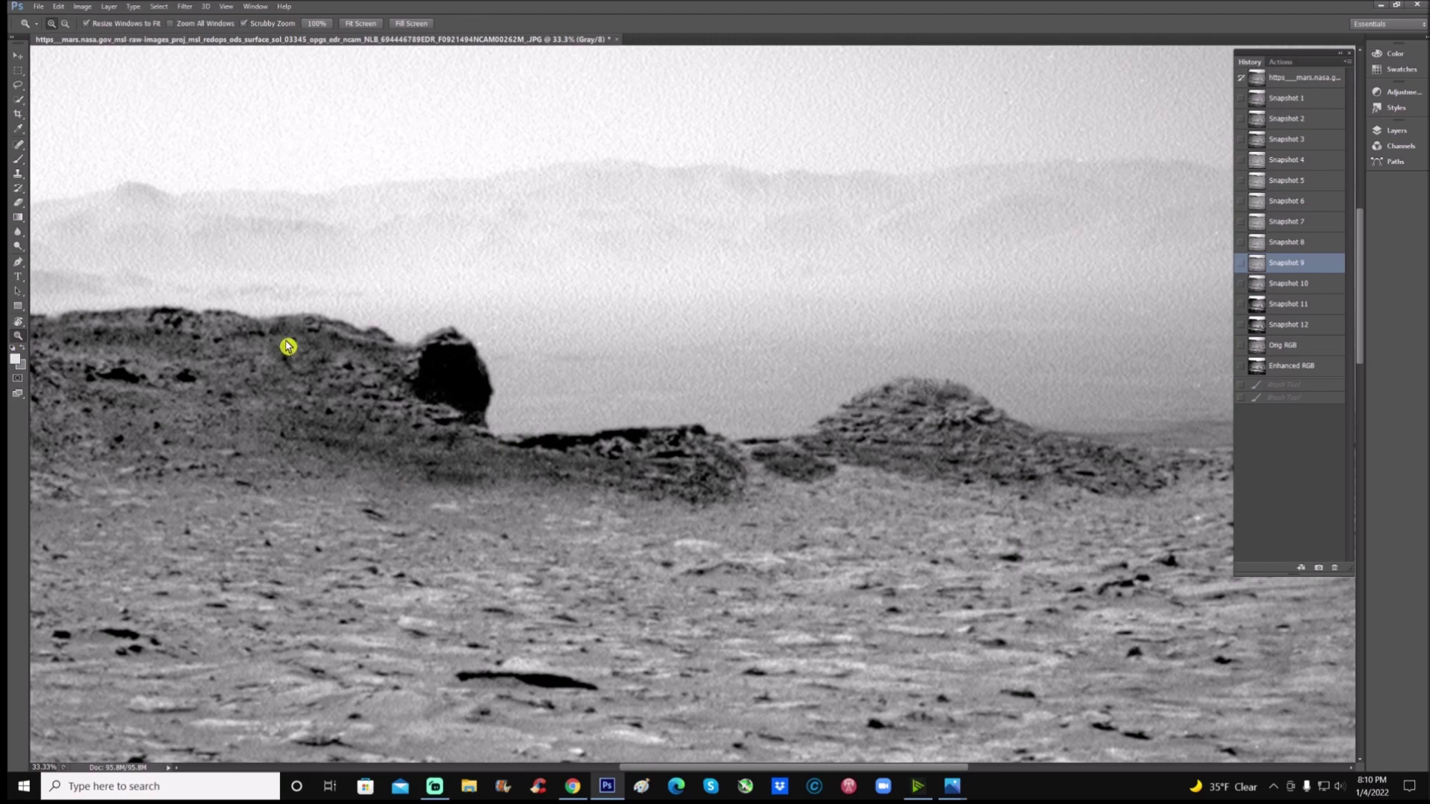
drag(285, 336, 314, 320)
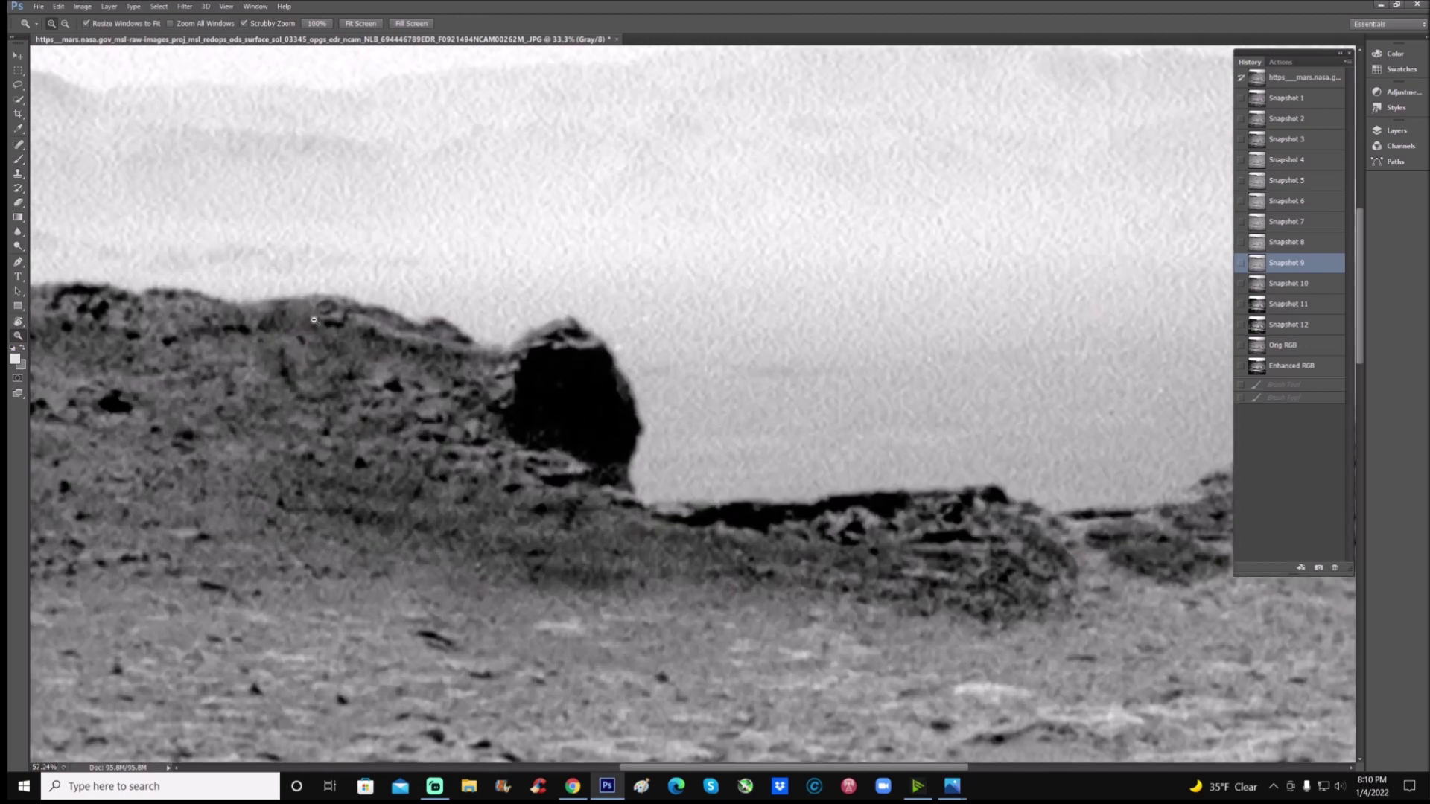
click(18, 160)
mouse_move(331, 413)
mouse_down()
mouse_move(280, 500)
mouse_move(381, 518)
mouse_move(396, 517)
mouse_move(471, 394)
mouse_up()
click(307, 456)
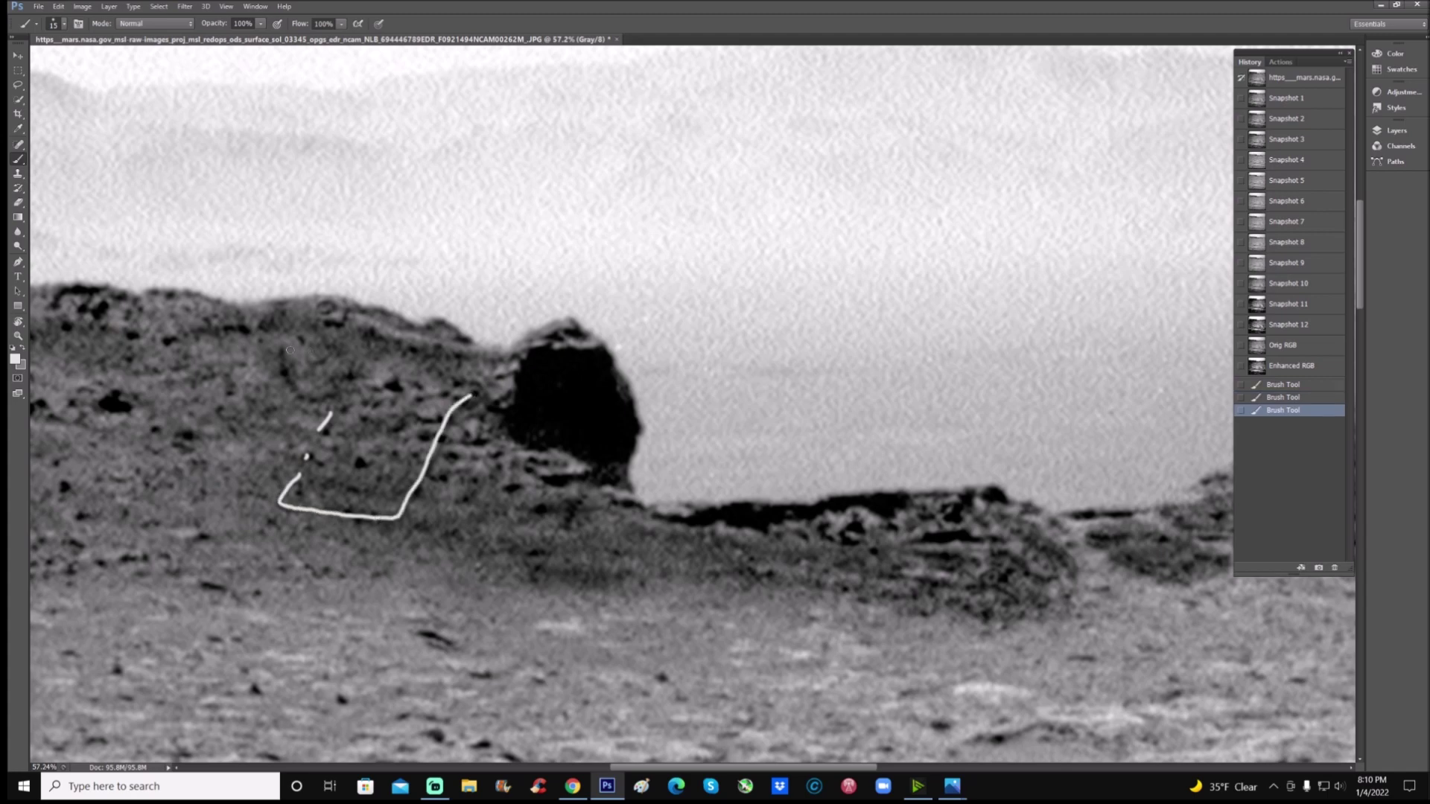
mouse_move(280, 349)
mouse_down()
mouse_move(280, 378)
mouse_move(328, 399)
mouse_up()
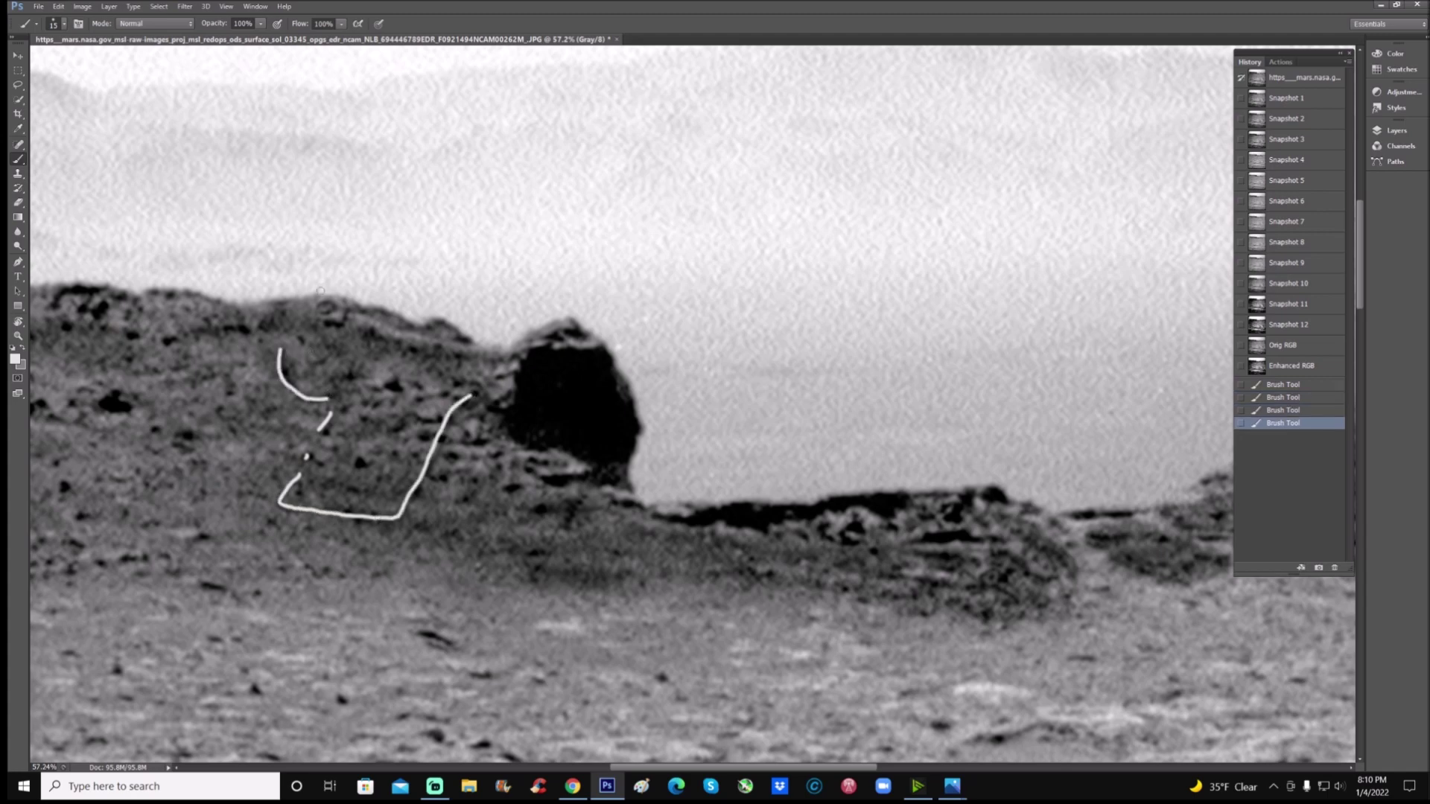
mouse_move(347, 296)
mouse_down()
mouse_move(347, 323)
mouse_move(310, 317)
mouse_move(334, 302)
mouse_move(317, 307)
mouse_up()
scroll(1200, 242, up, 1)
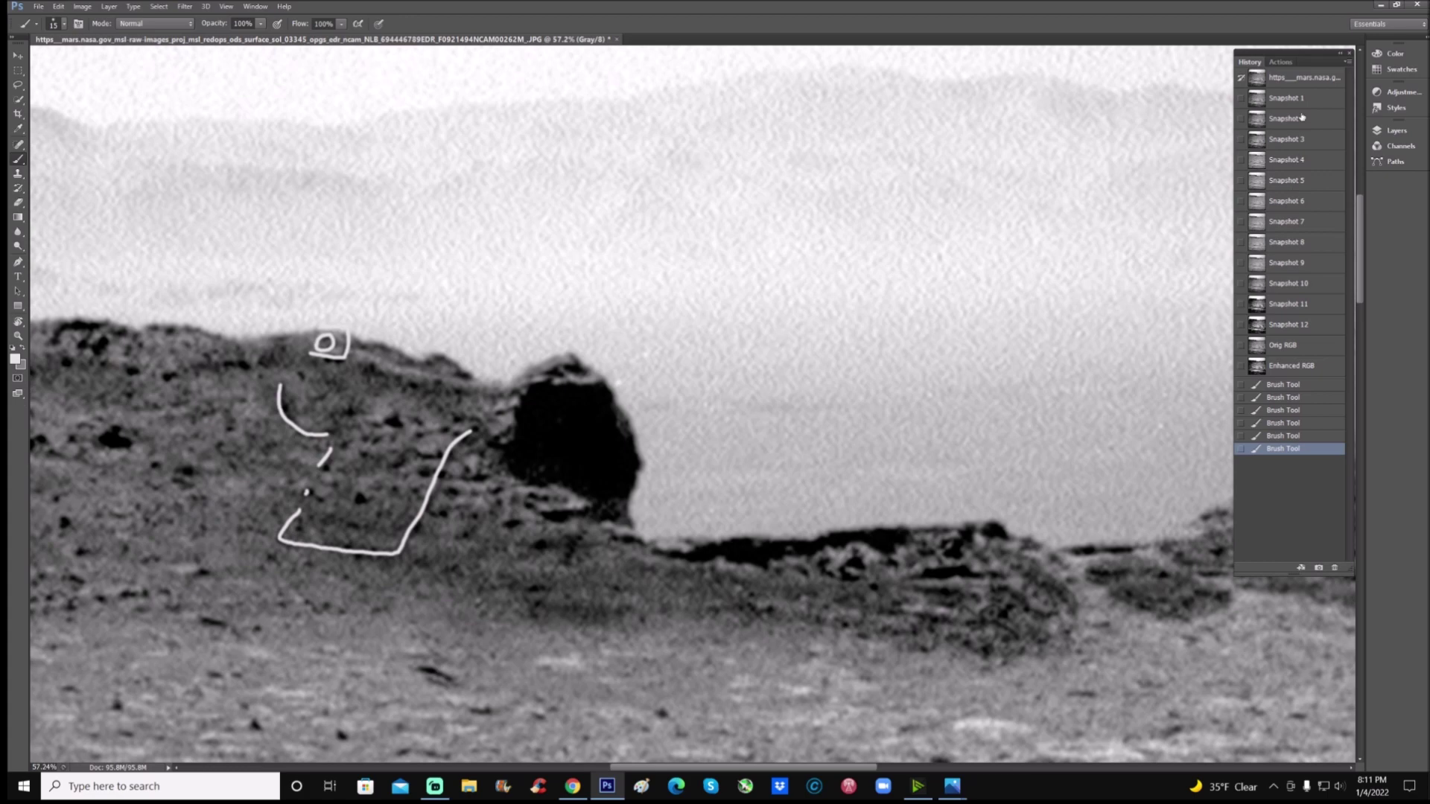
click(1296, 98)
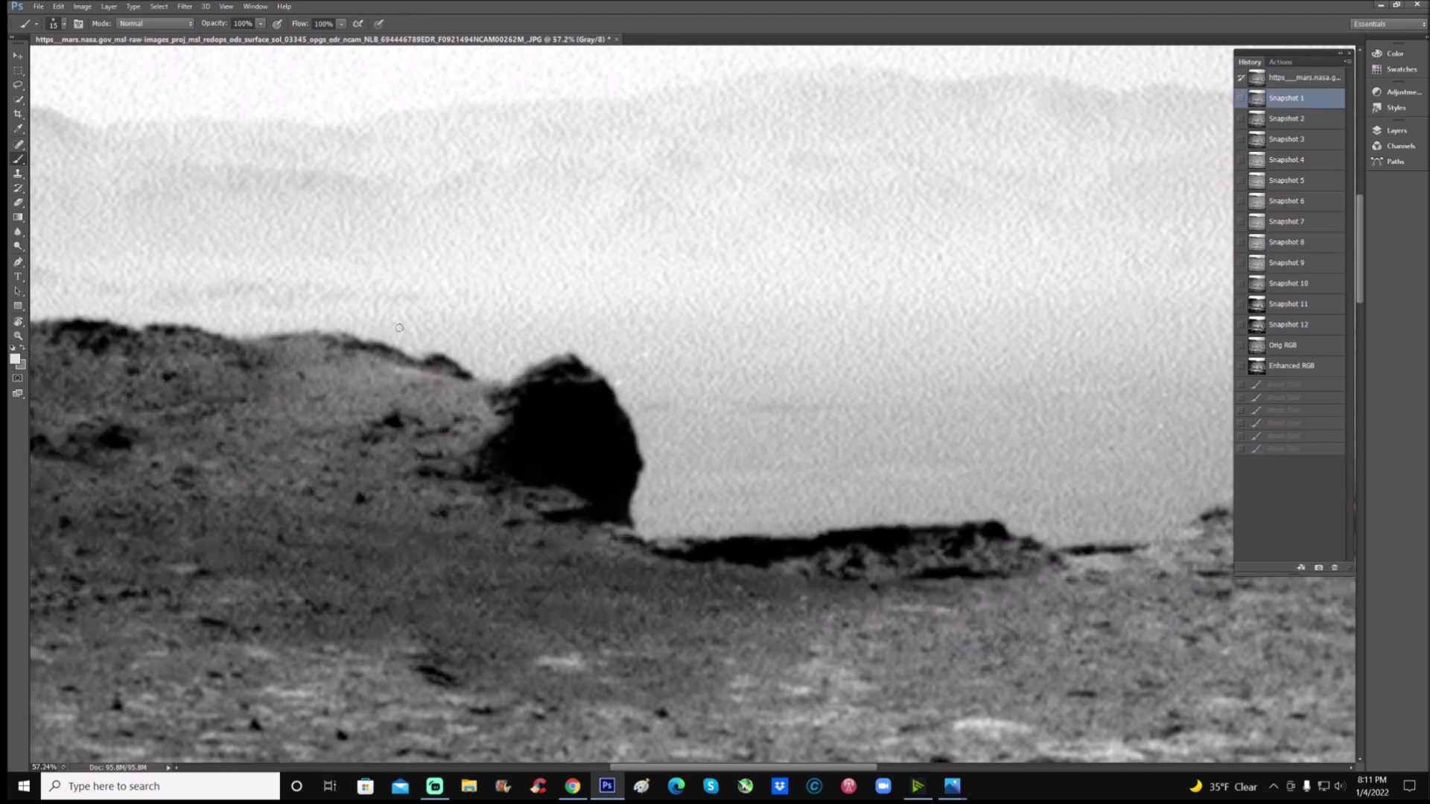
Zoom to 100% on the ridge, sketch a bracket and loop on its top, then revert to Snapshot 9
key(ctrl+plus)
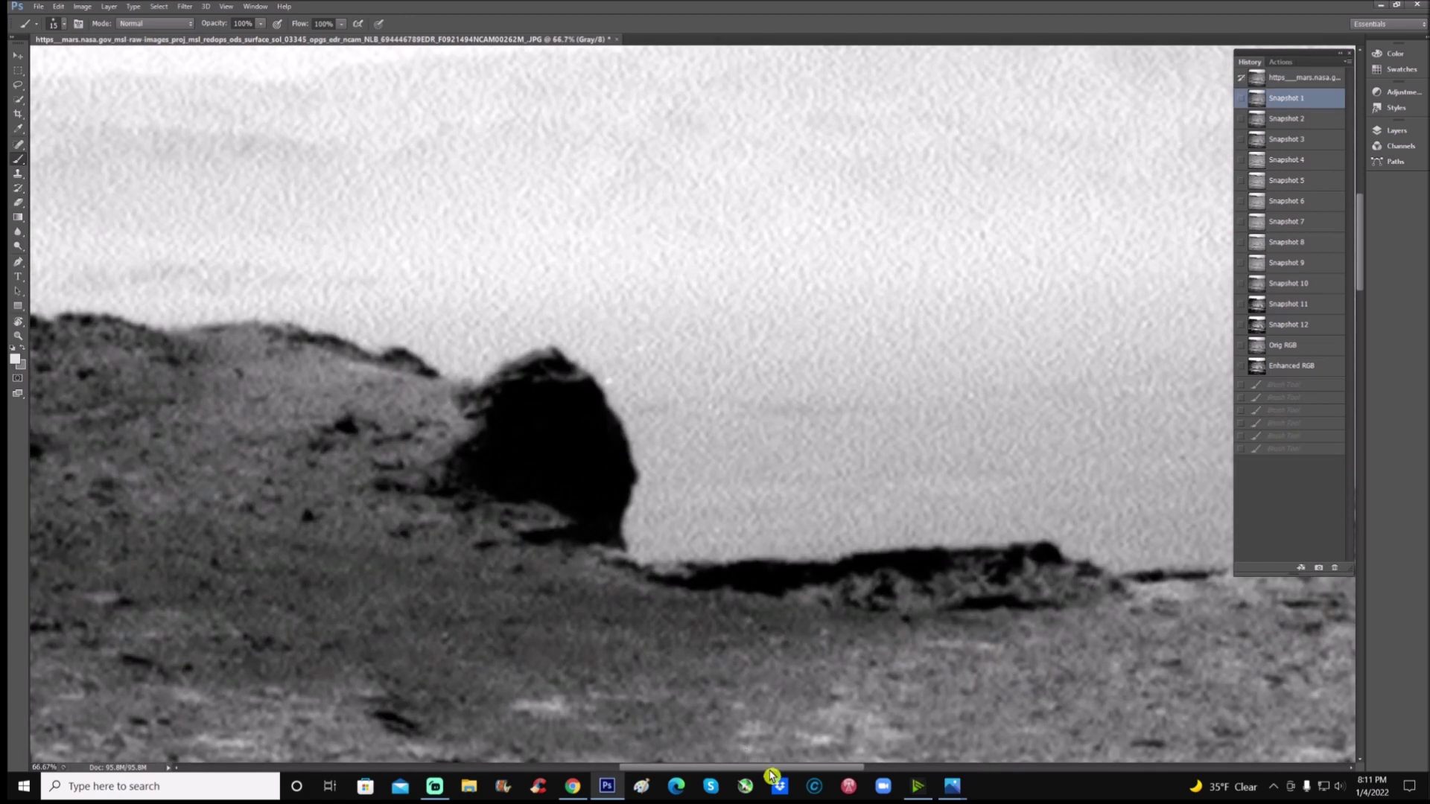
drag(765, 768, 715, 767)
scroll(462, 581, up, 2)
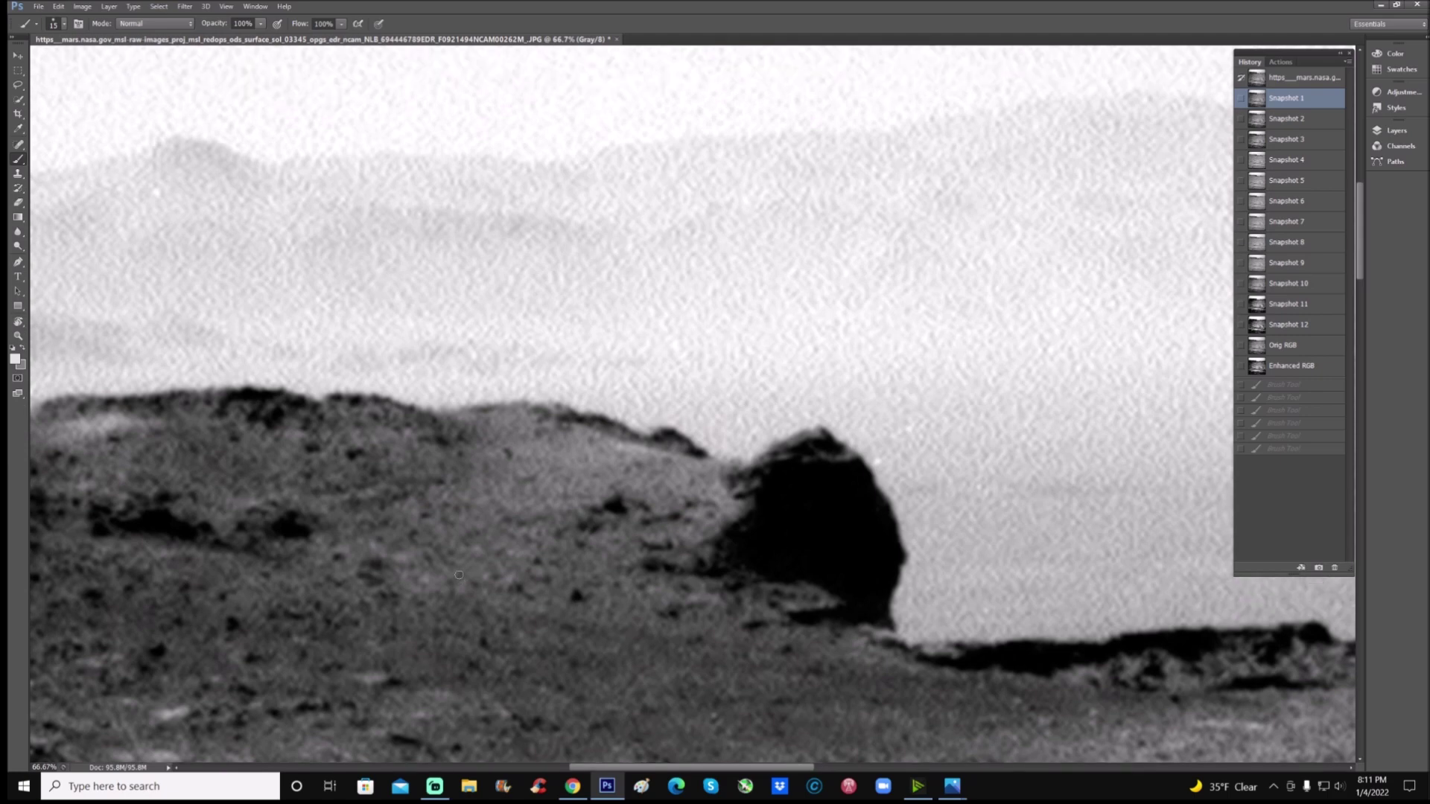
key(ctrl+plus)
mouse_move(439, 402)
mouse_down()
mouse_move(489, 406)
mouse_move(479, 442)
mouse_move(435, 444)
mouse_up()
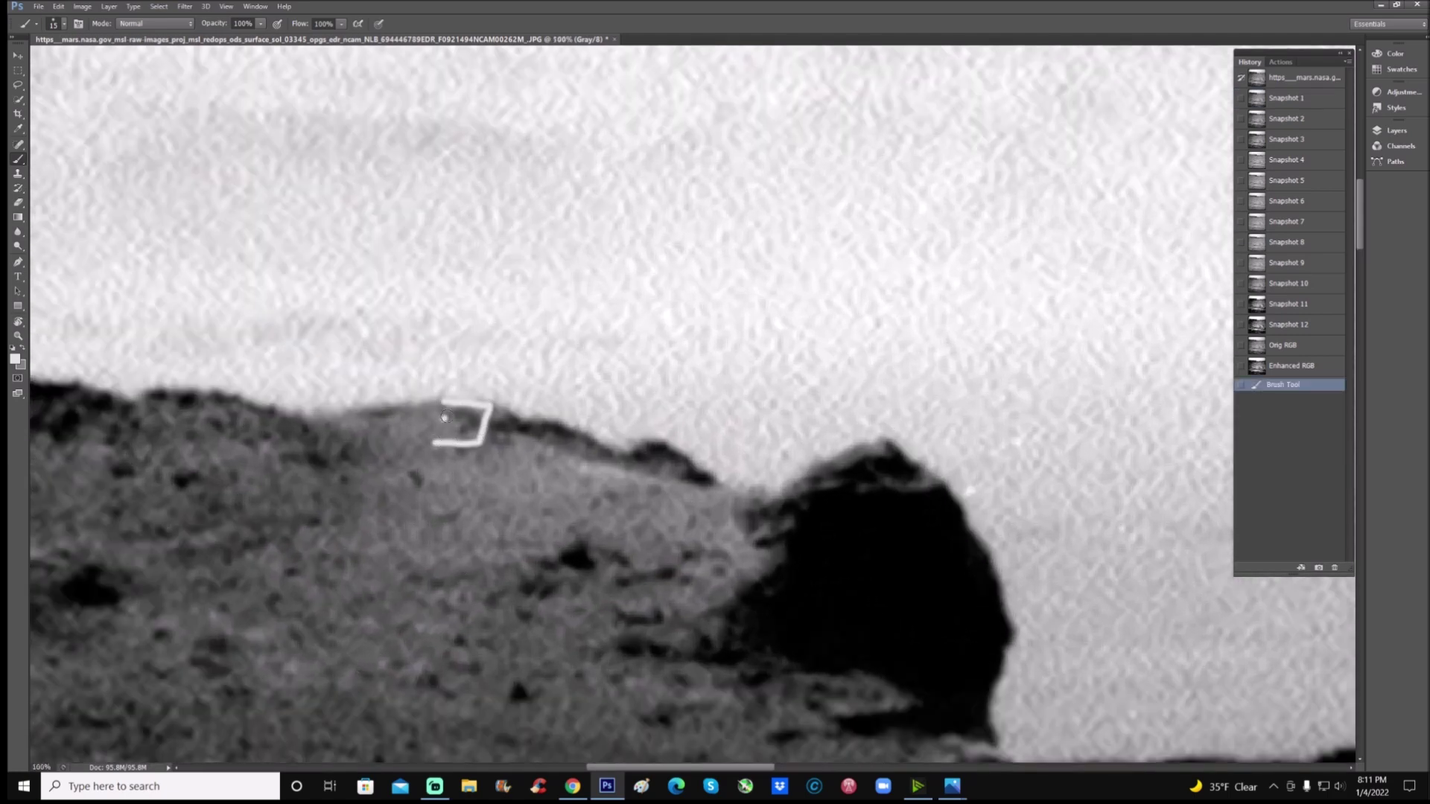
mouse_move(444, 418)
mouse_down()
mouse_move(475, 414)
mouse_move(449, 435)
mouse_move(449, 415)
mouse_up()
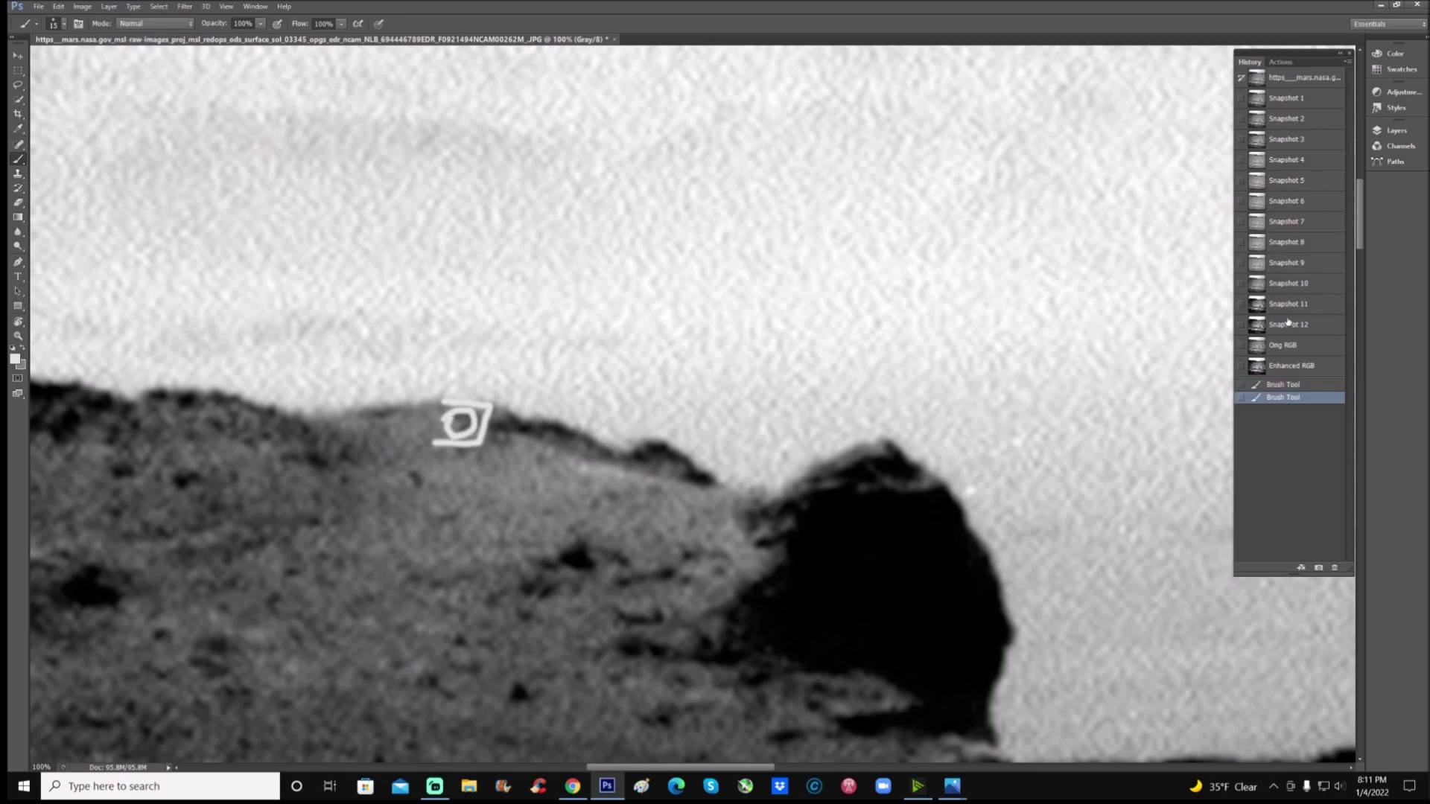
click(1288, 264)
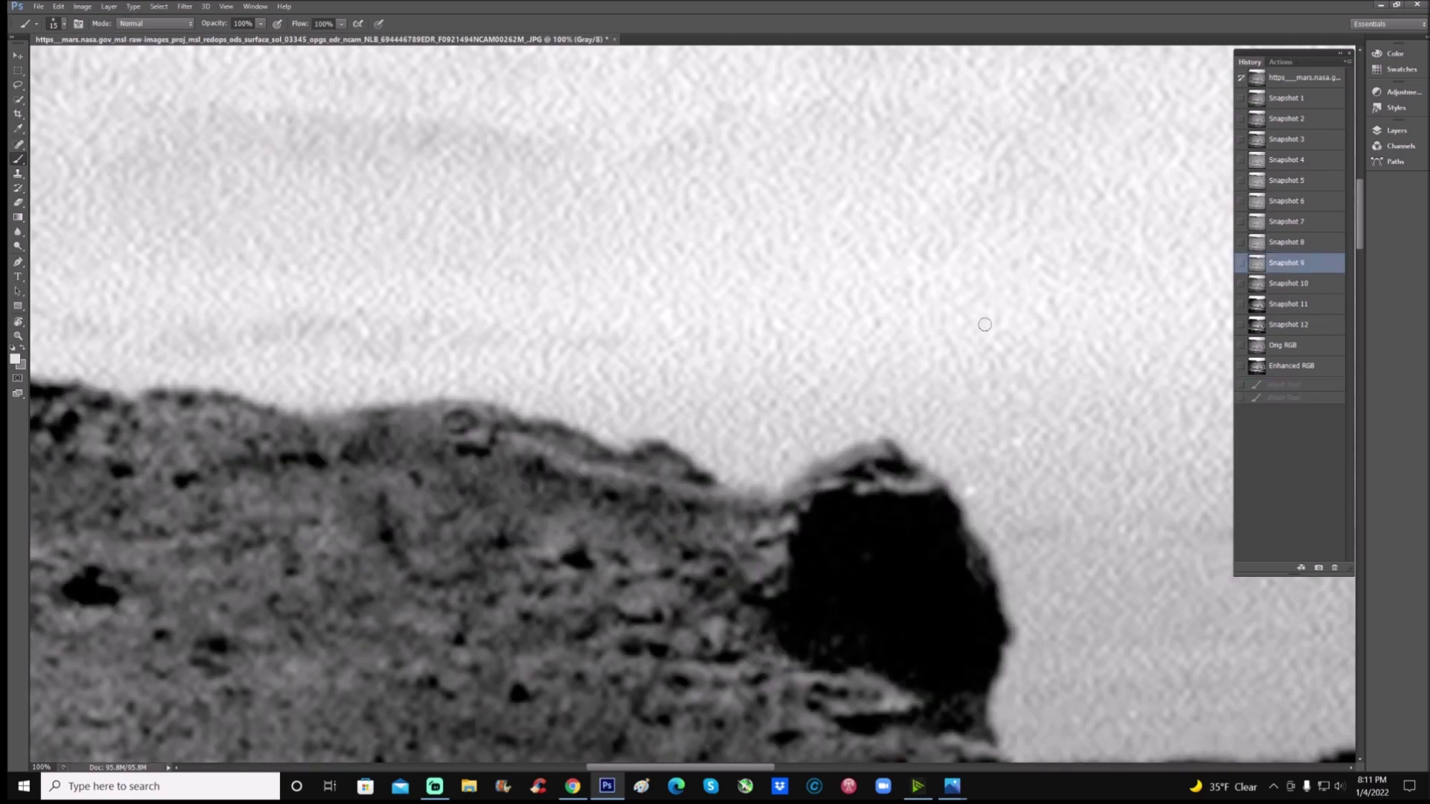
Zoom out, compare Snapshot 10 with Snapshot 11, and zoom in on the layered dome
scroll(968, 324, down, 1)
key(ctrl+minus)
key(ctrl+minus)
key(ctrl+minus)
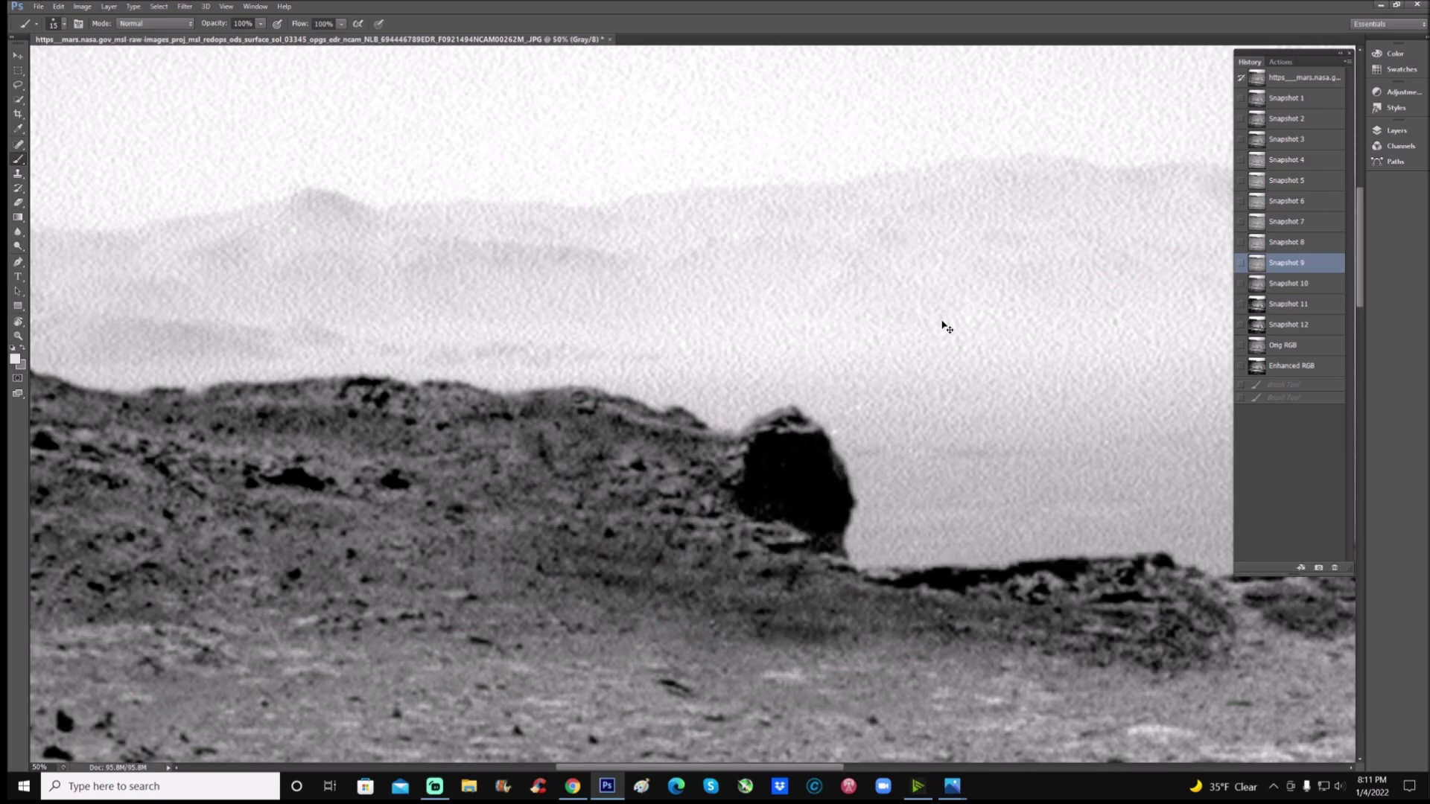
scroll(856, 442, down, 1)
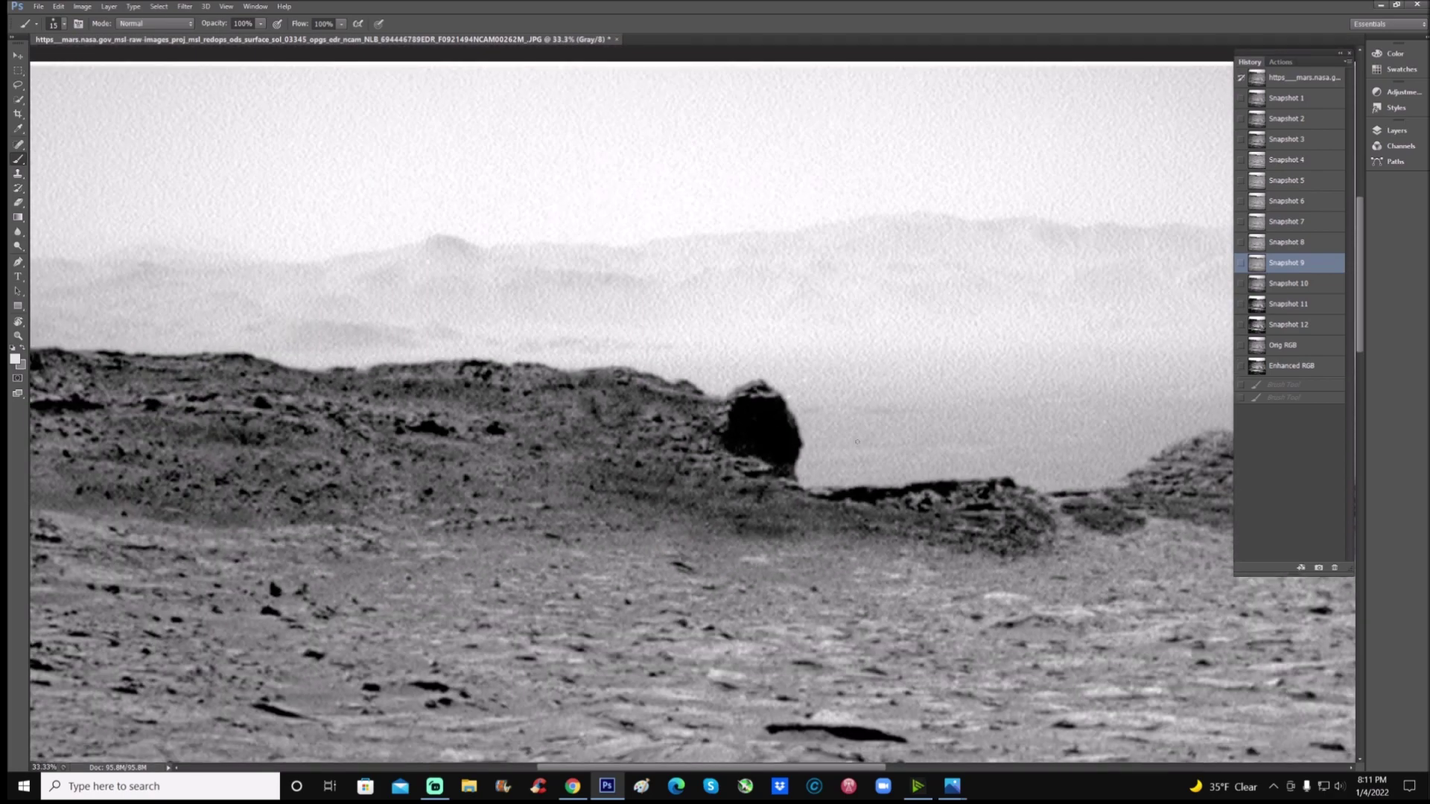
click(1285, 286)
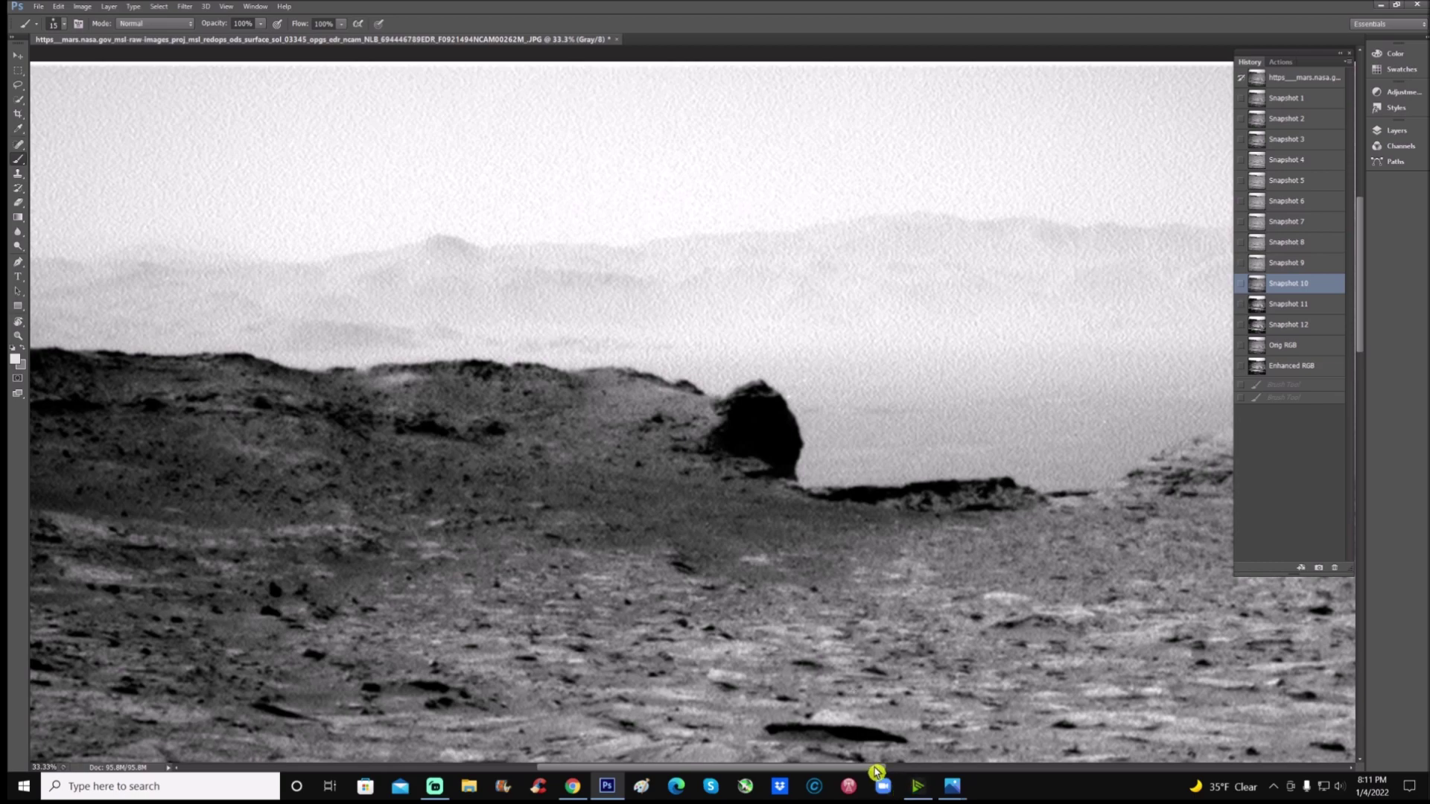
click(1286, 304)
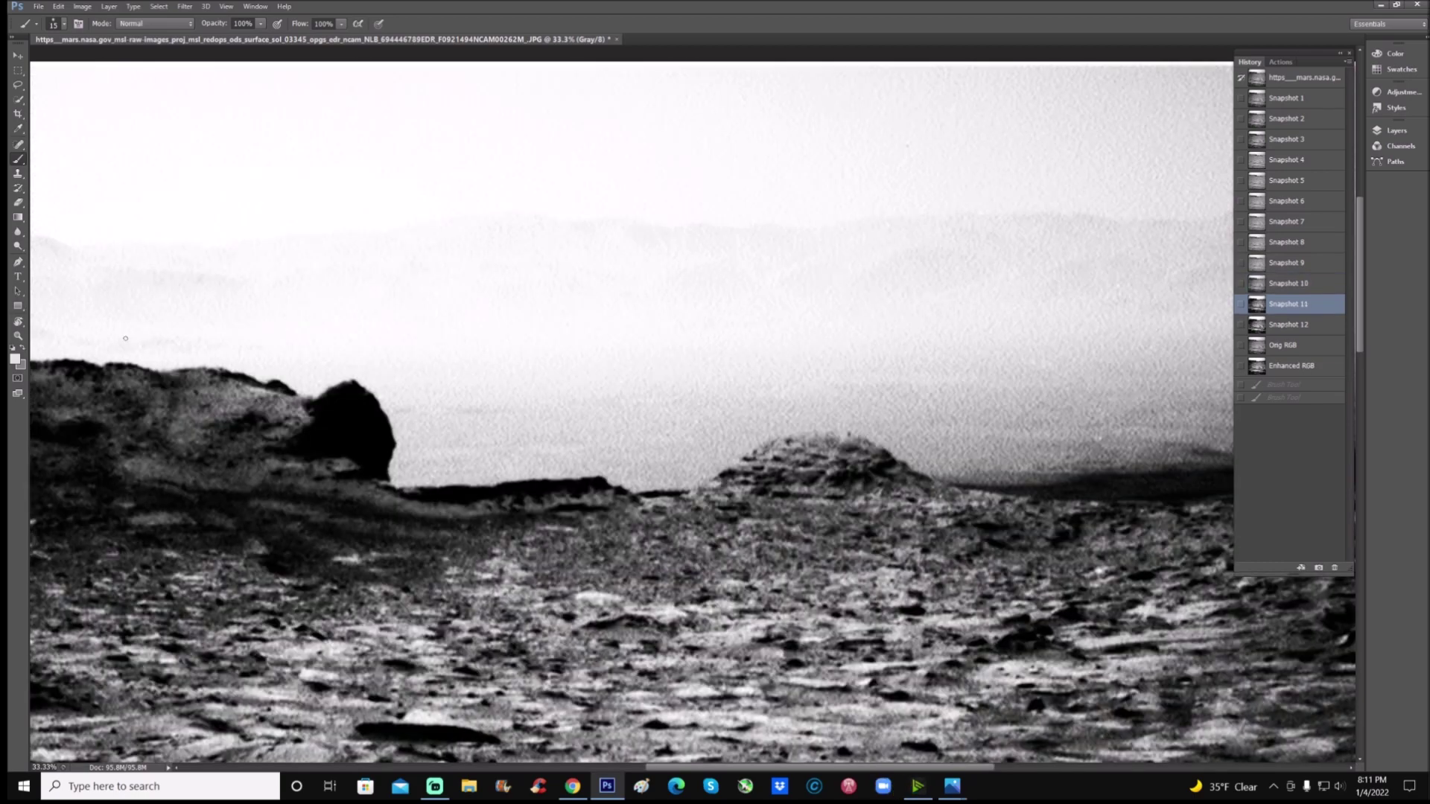
click(18, 336)
drag(788, 441, 775, 516)
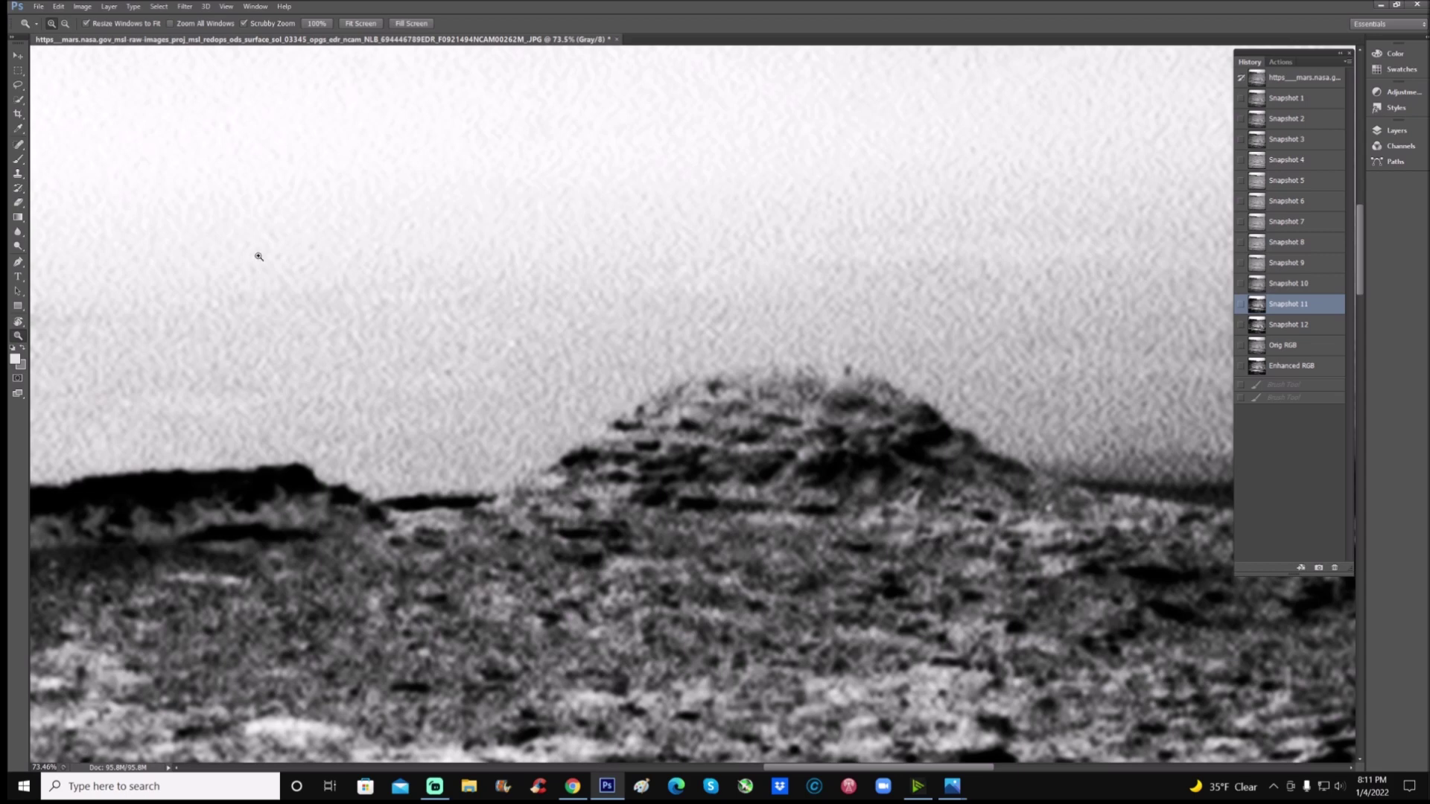
Ring the layered dome with a white brush loop on the Snapshot 11 image
click(18, 160)
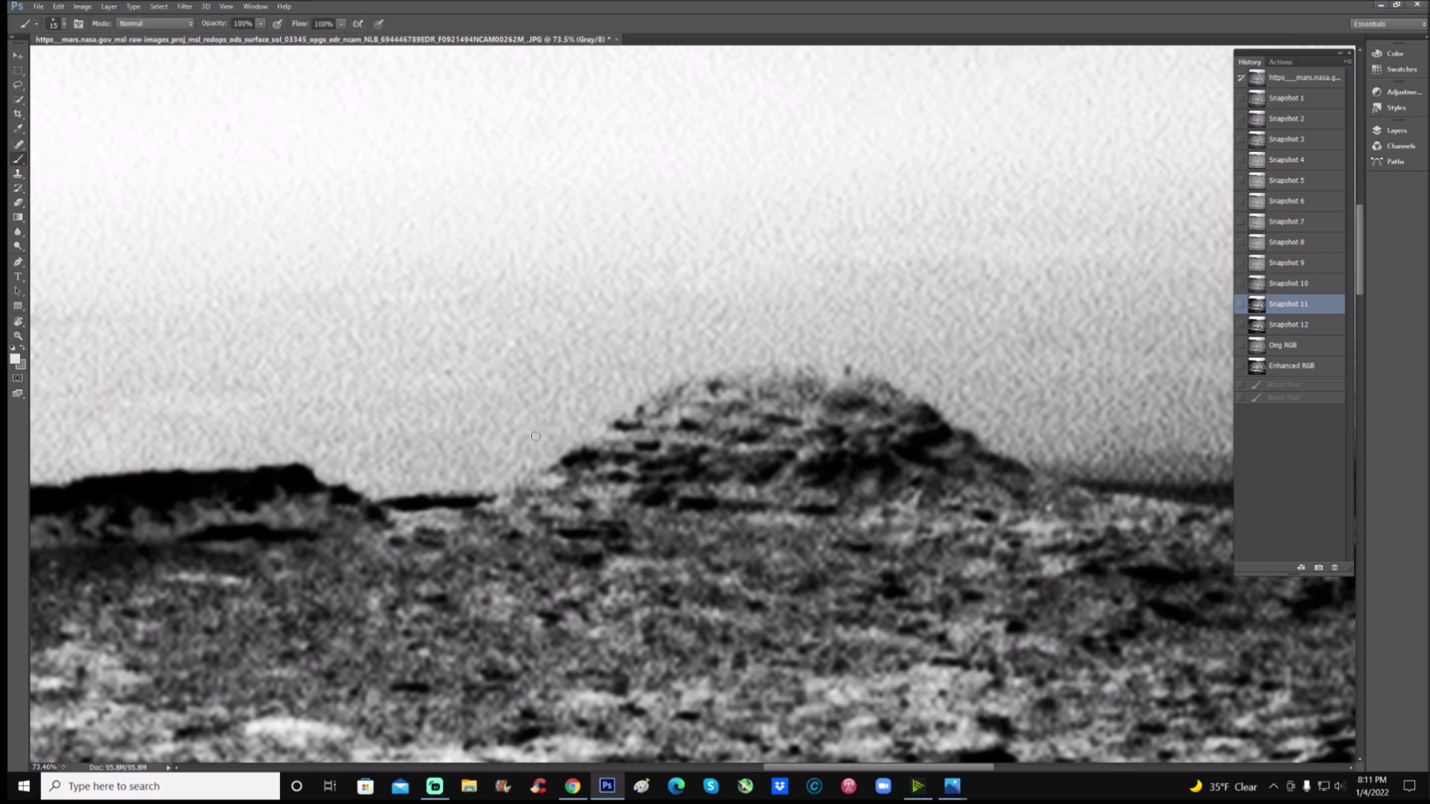
mouse_move(536, 436)
mouse_down()
mouse_move(662, 350)
mouse_move(861, 347)
mouse_move(991, 425)
mouse_move(1022, 528)
mouse_move(908, 569)
mouse_move(718, 566)
mouse_move(571, 525)
mouse_move(527, 447)
mouse_up()
mouse_move(689, 503)
mouse_down()
mouse_move(842, 511)
mouse_move(843, 488)
mouse_move(779, 488)
mouse_move(779, 467)
mouse_move(799, 474)
mouse_up()
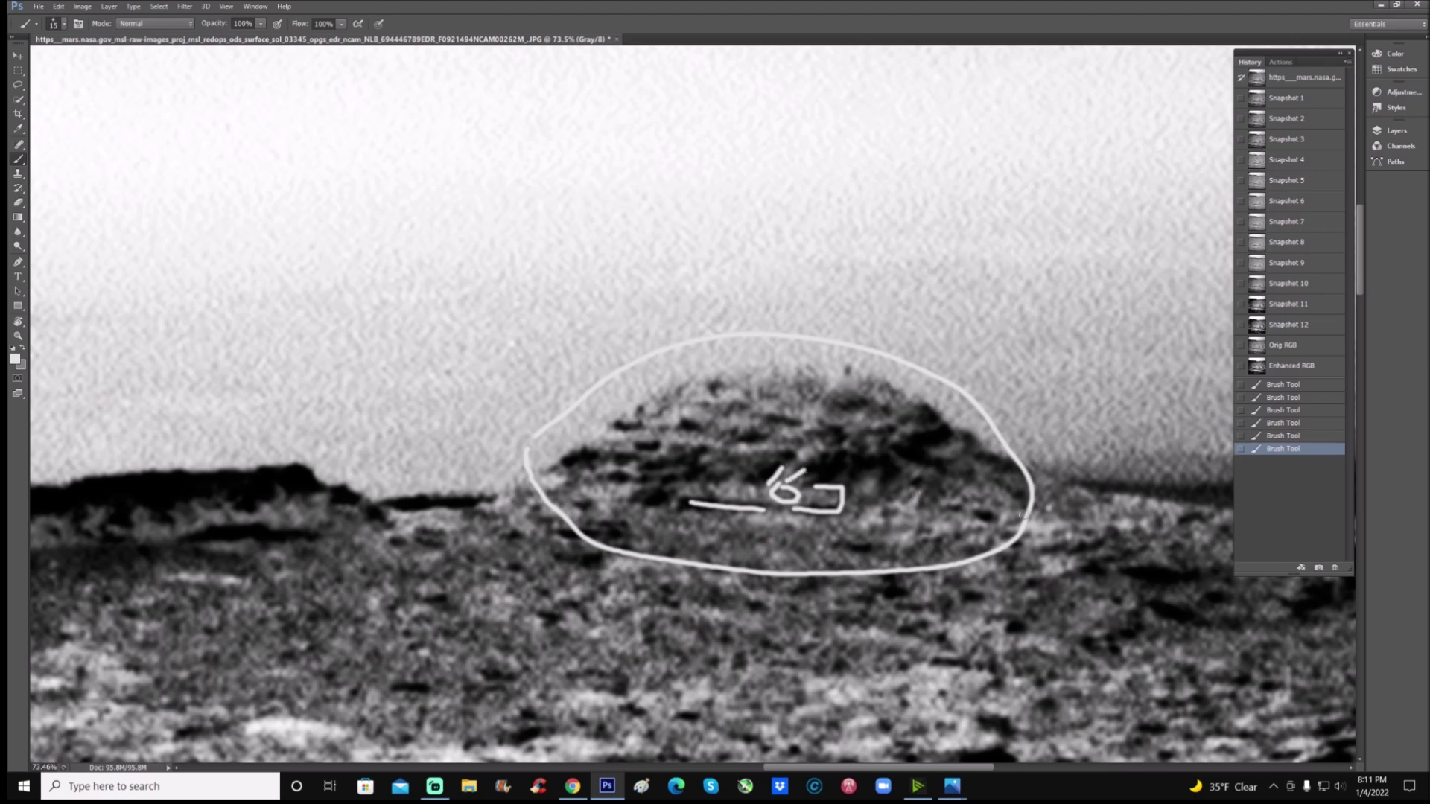
Revert to Snapshot 12 to clear the dome marks, then switch to the Enhanced RGB state
click(1323, 328)
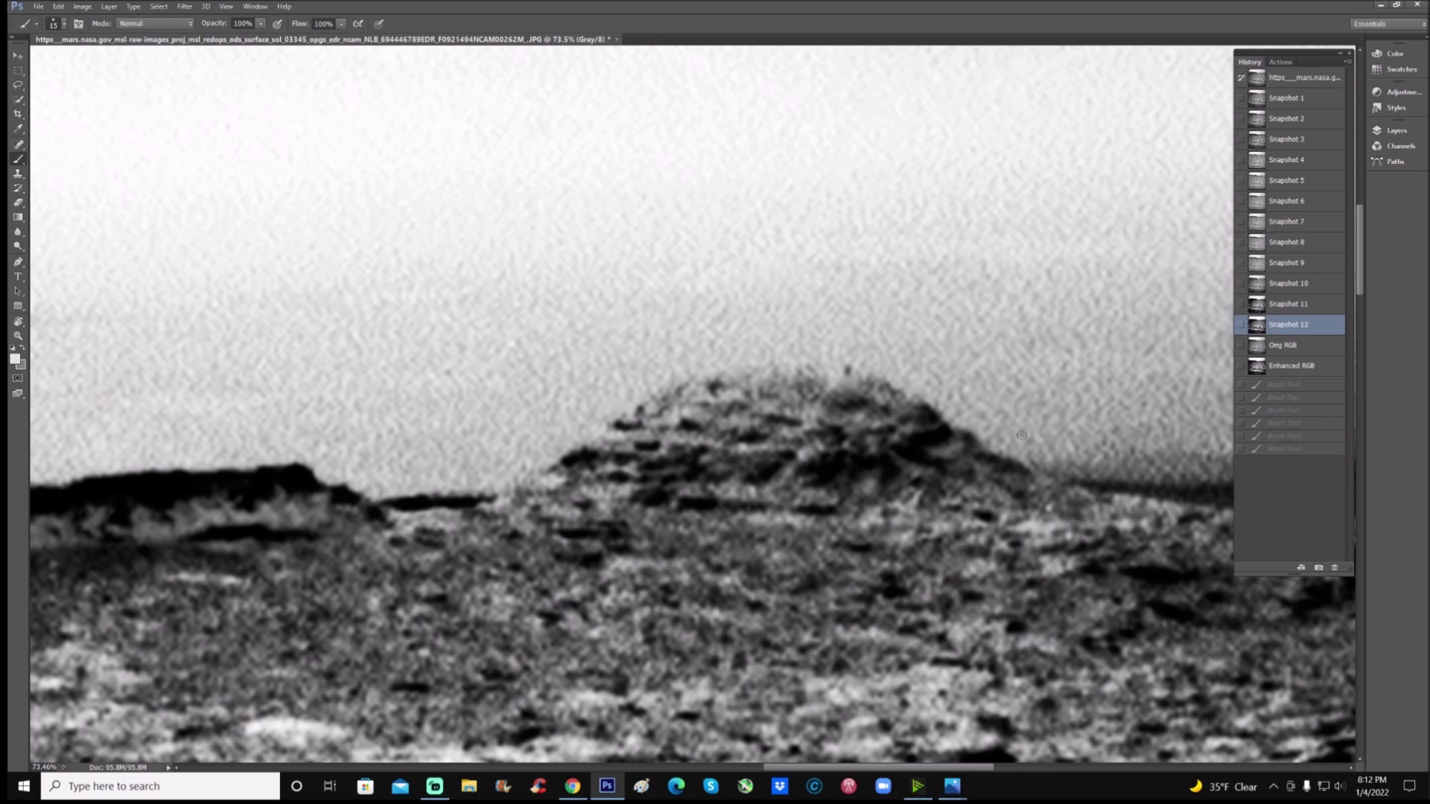
scroll(1026, 442, down, 3)
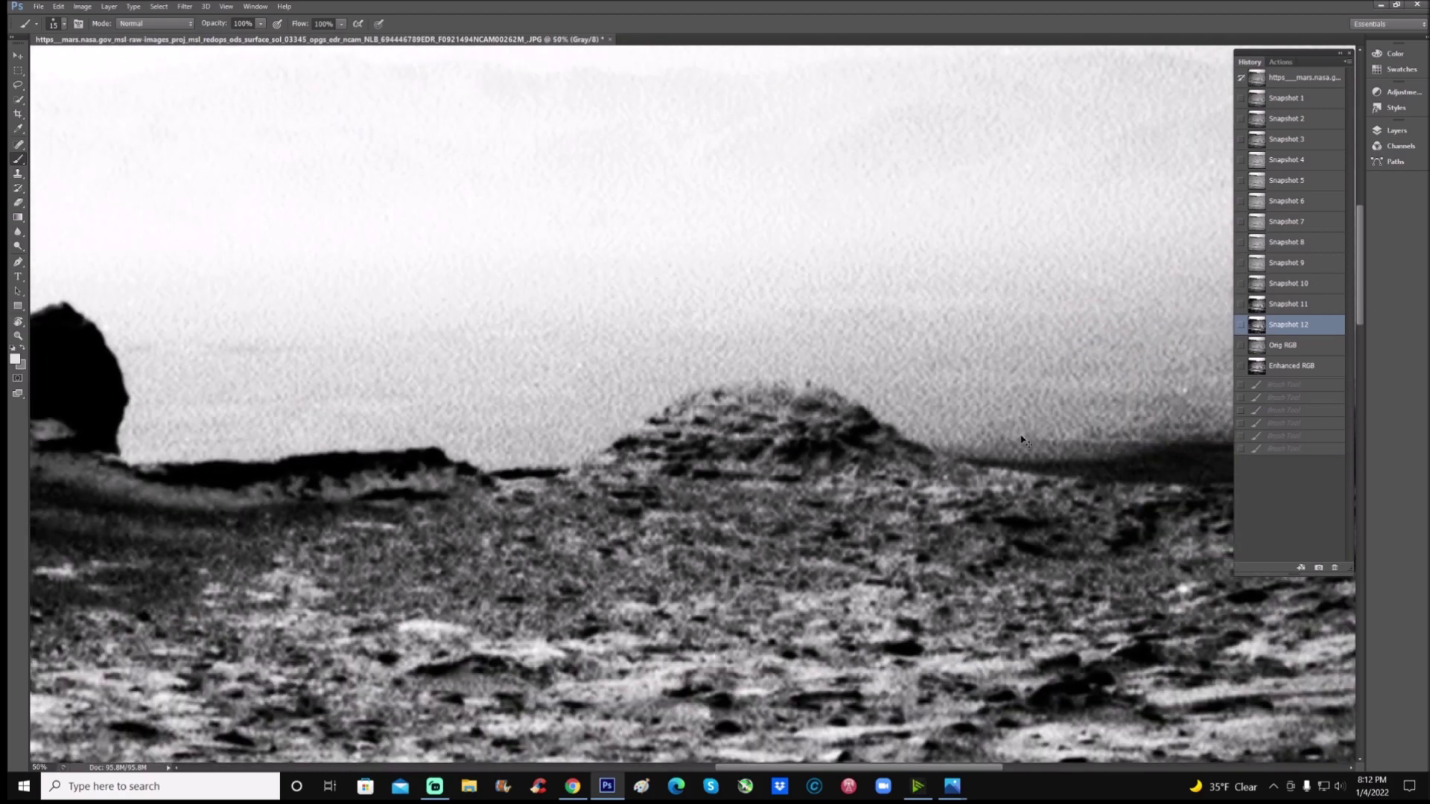
scroll(836, 426, down, 1)
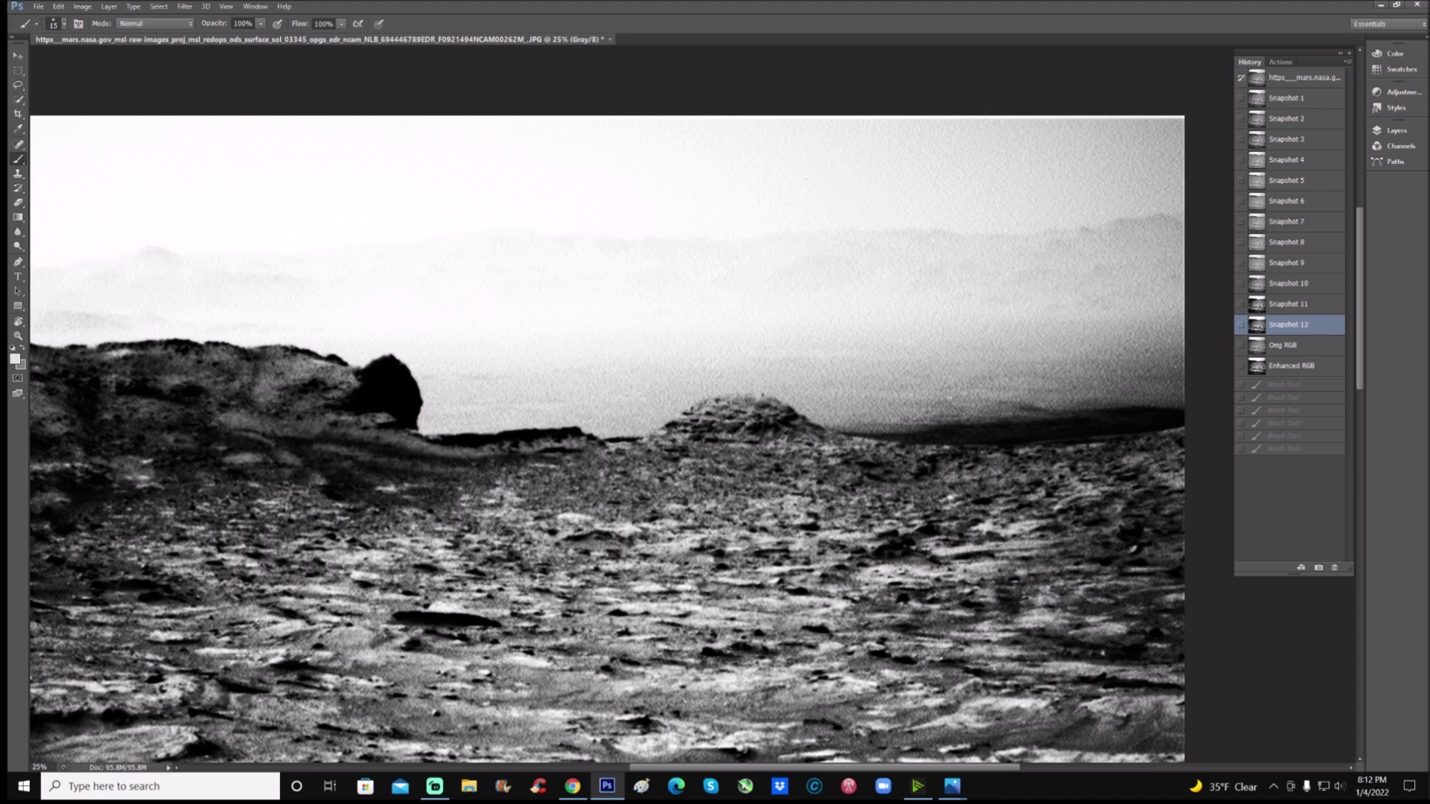
drag(856, 770, 754, 768)
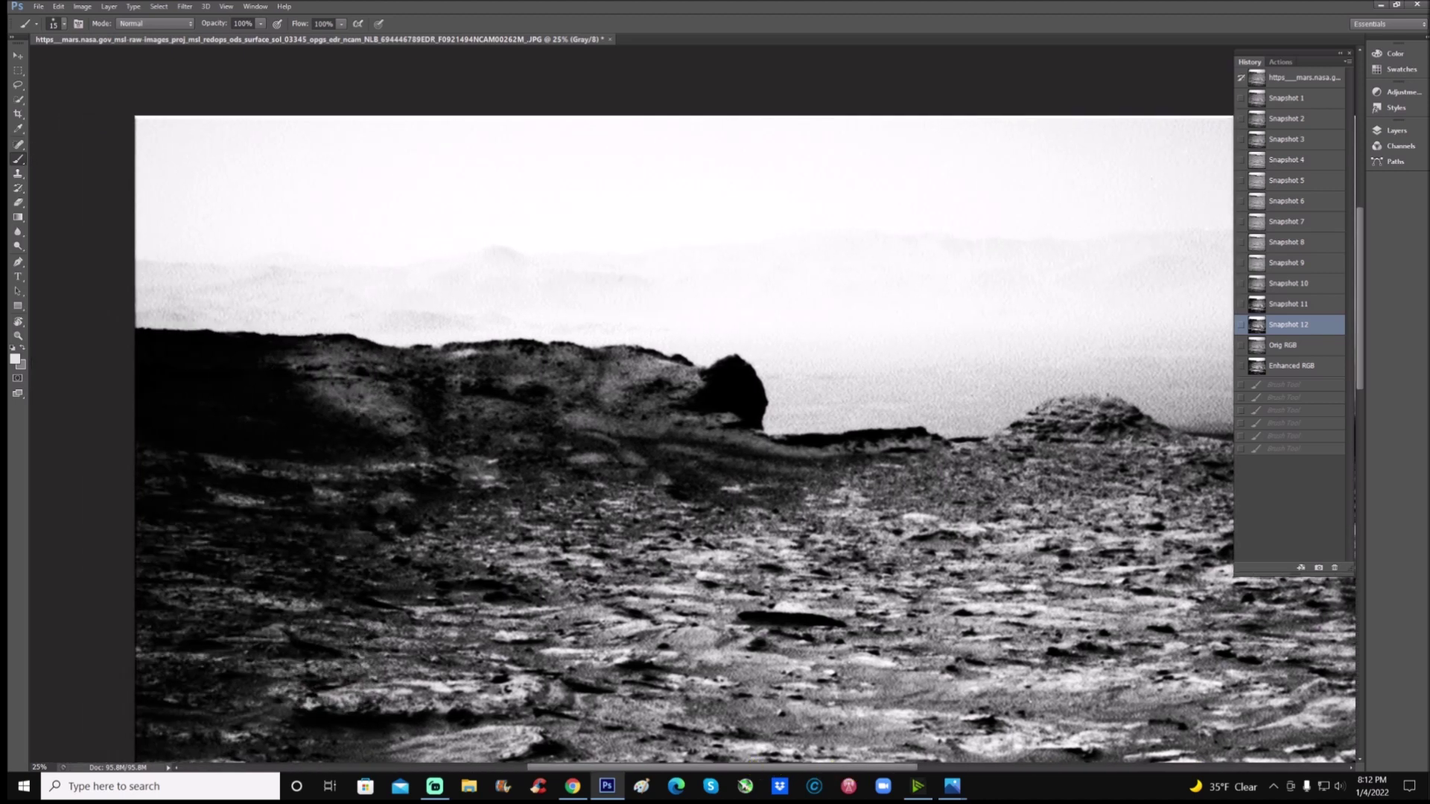
scroll(754, 768, up, 1)
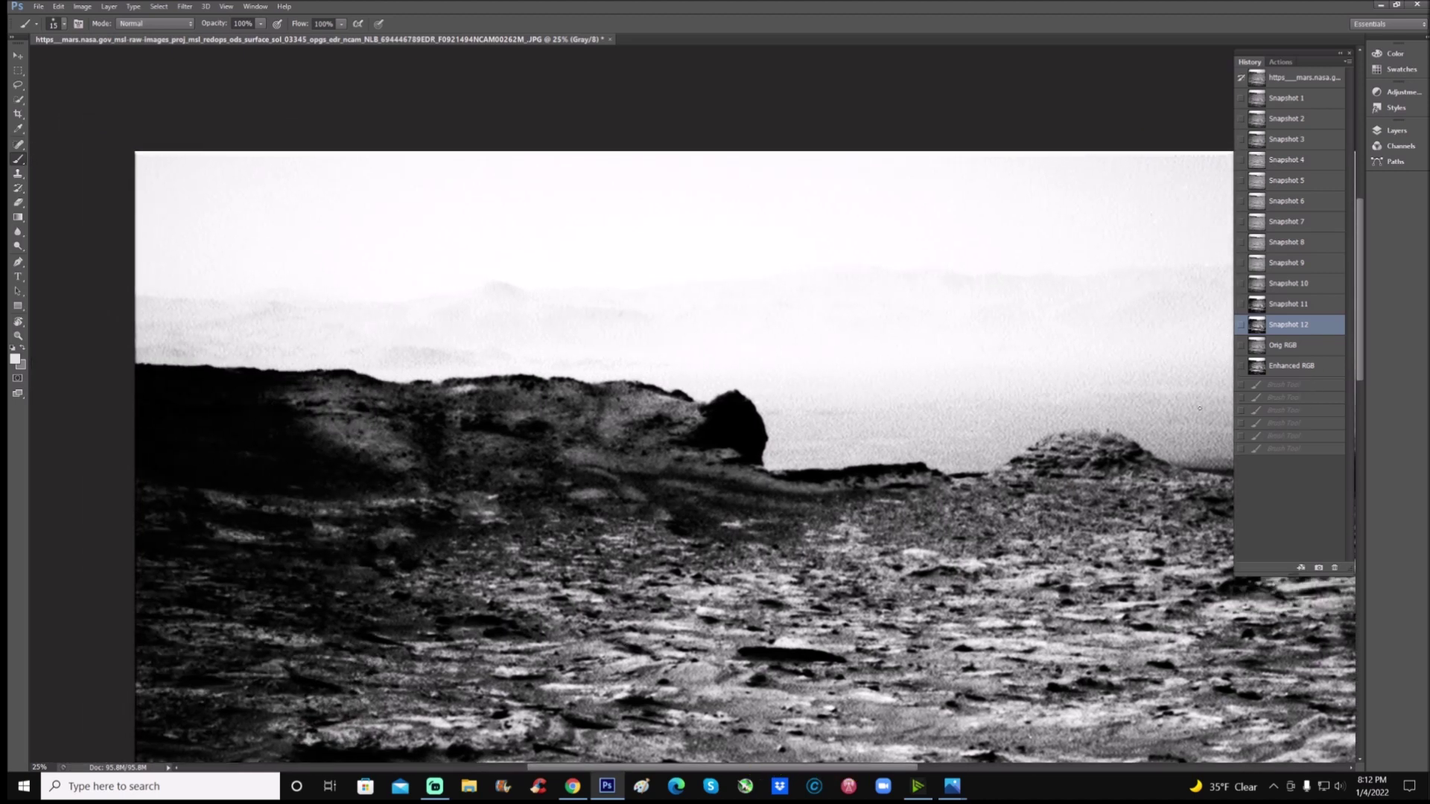
click(1320, 369)
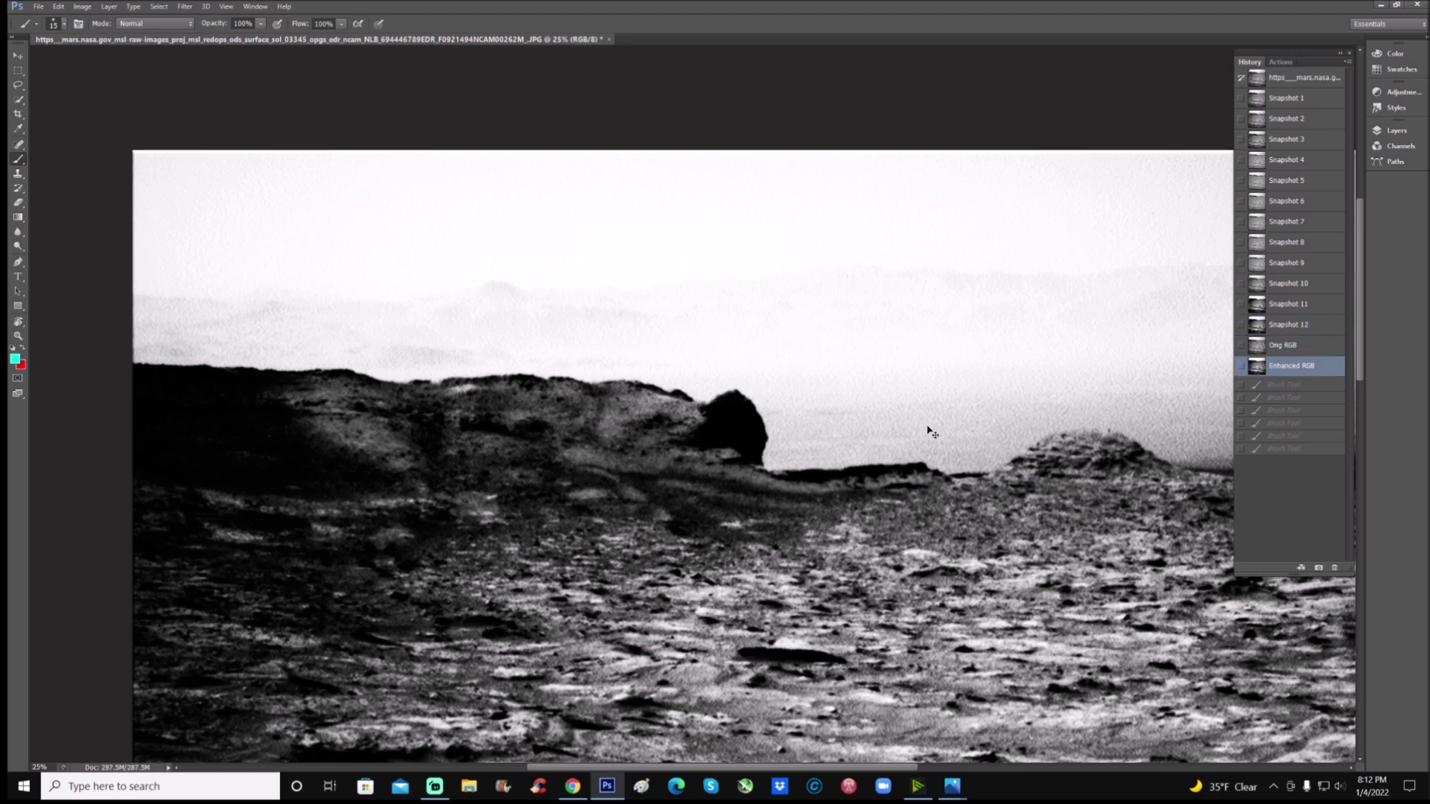
Trace the dark boulder's top, lower edge and ledge in cyan, plus a line below the ledge
scroll(931, 432, up, 1)
scroll(825, 412, up, 1)
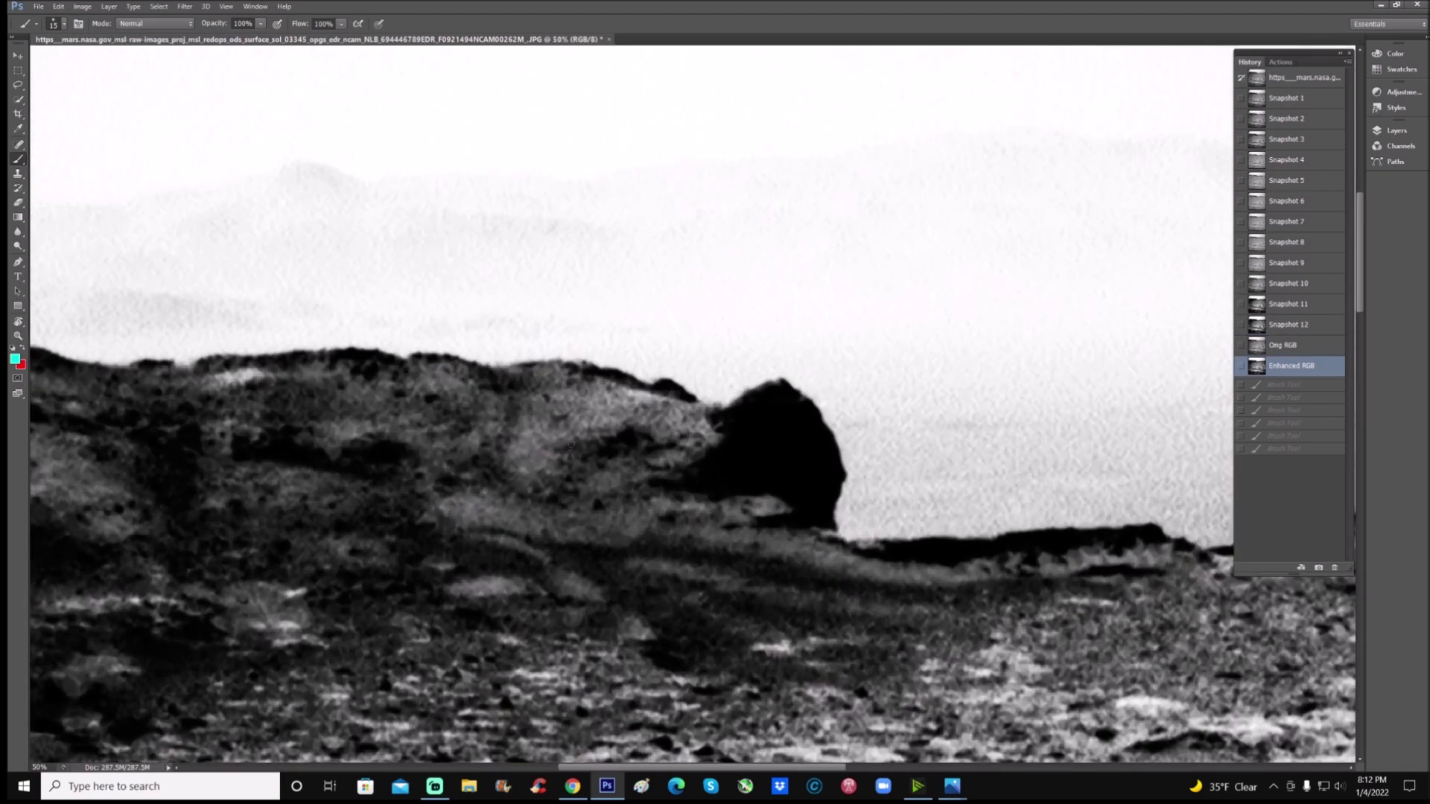
mouse_move(679, 492)
mouse_down()
mouse_move(652, 492)
mouse_move(720, 449)
mouse_move(706, 418)
mouse_move(741, 393)
mouse_move(802, 392)
mouse_move(837, 433)
mouse_move(842, 533)
mouse_up()
mouse_move(674, 490)
mouse_down()
mouse_move(779, 499)
mouse_move(784, 515)
mouse_move(750, 525)
mouse_move(817, 531)
mouse_move(868, 561)
mouse_move(955, 569)
mouse_move(1181, 542)
mouse_up()
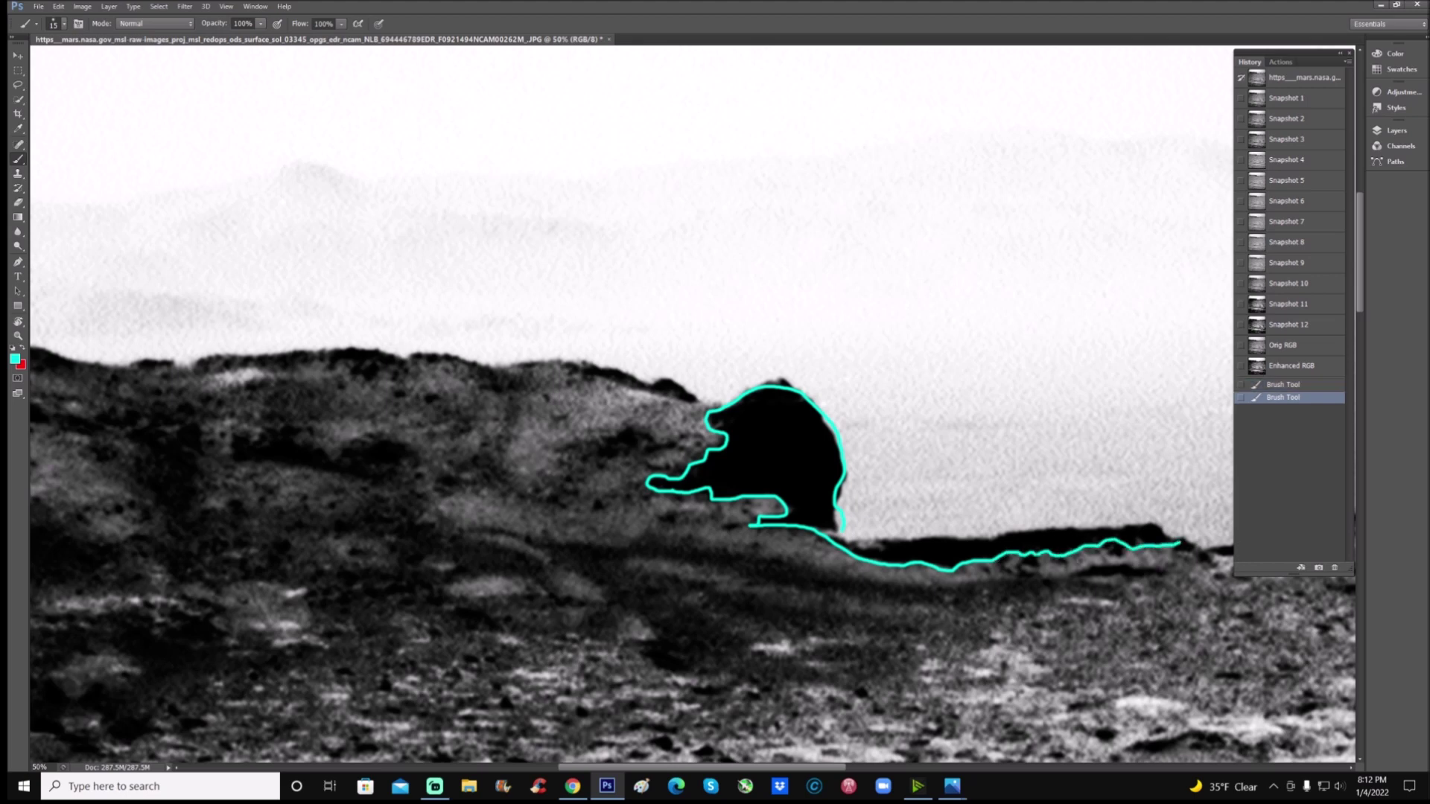
drag(1072, 578, 1168, 566)
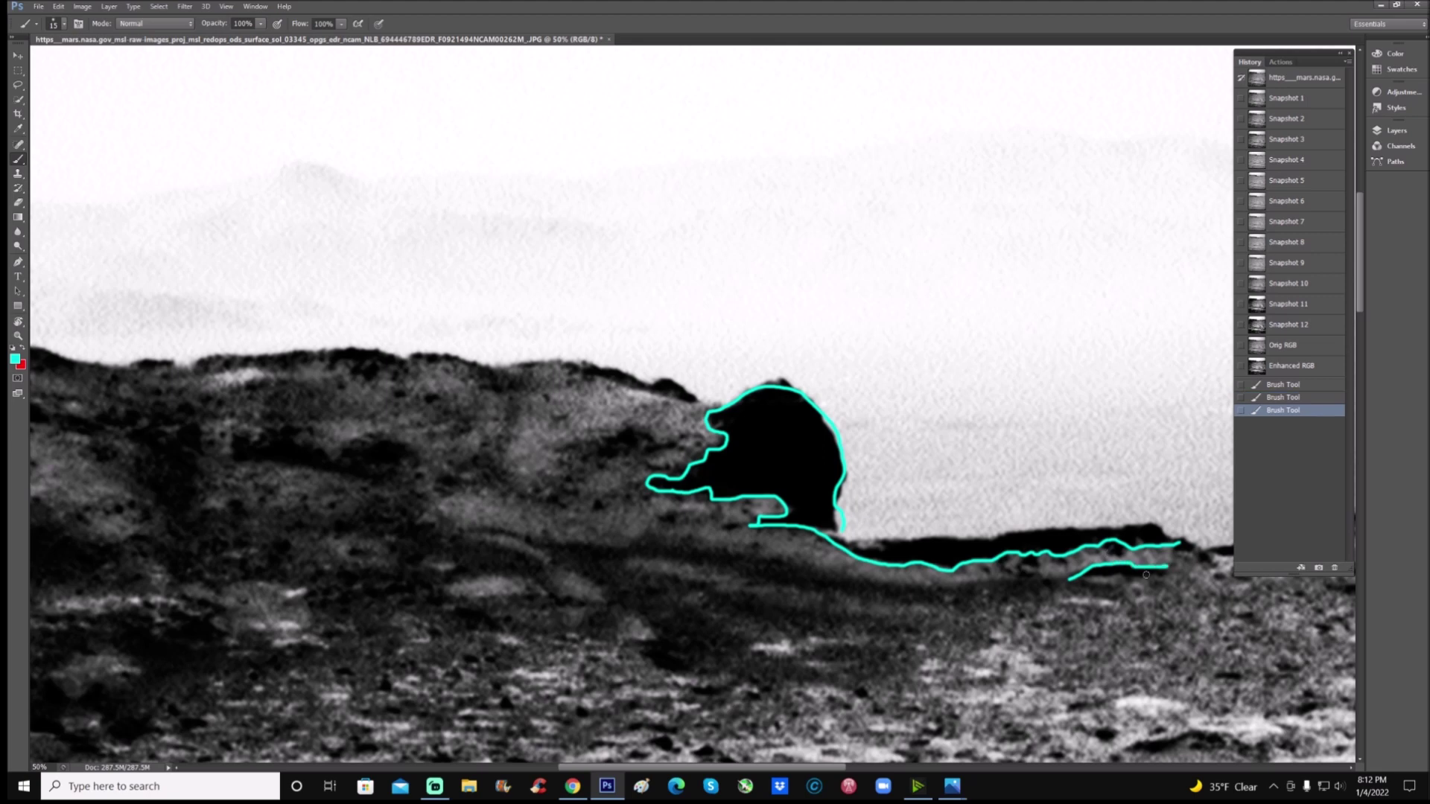
Zoom in, undo the lower cyan stroke, and add a shorter stroke under the ledge line
scroll(1026, 665, up, 1)
drag(808, 768, 888, 767)
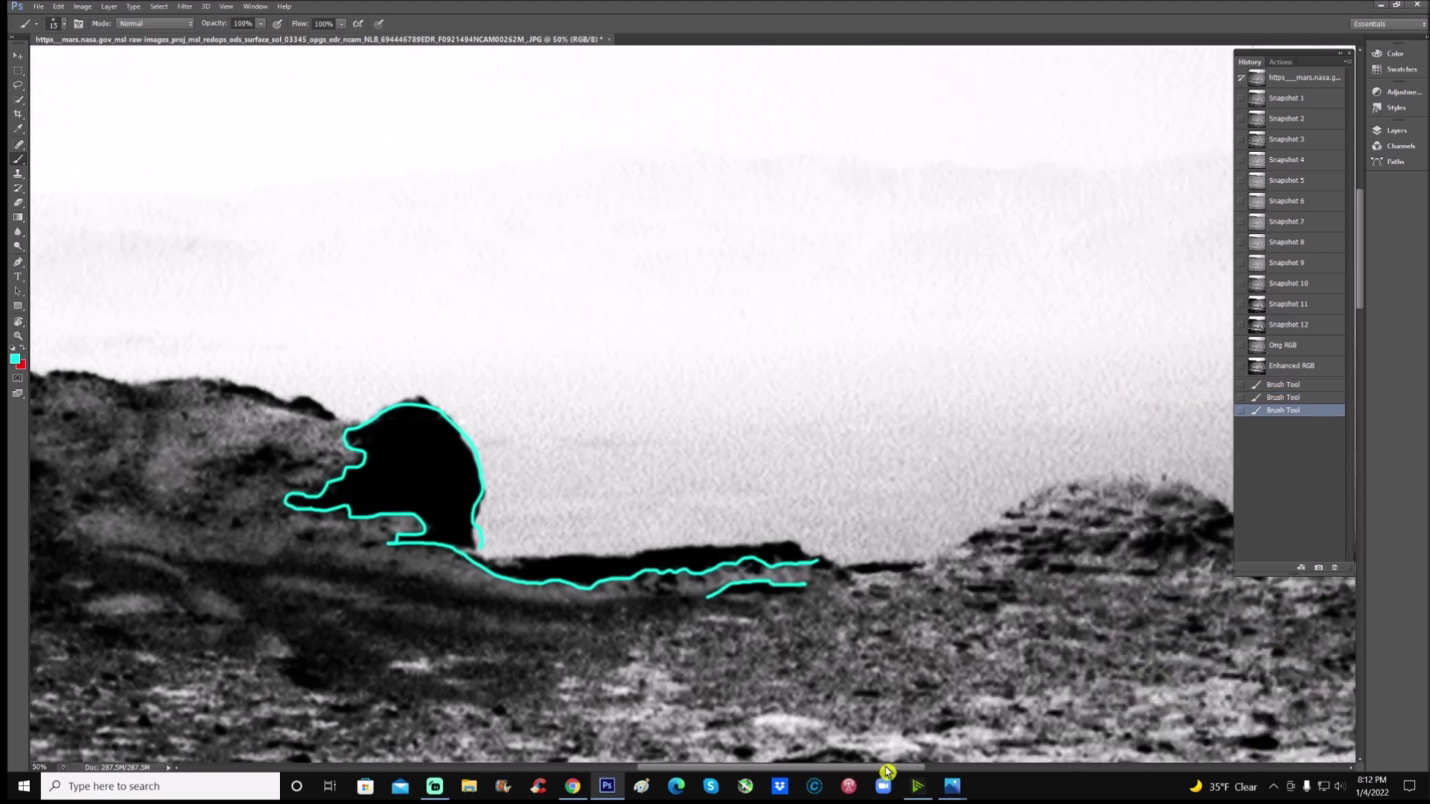
scroll(880, 686, down, 3)
key(ctrl+plus)
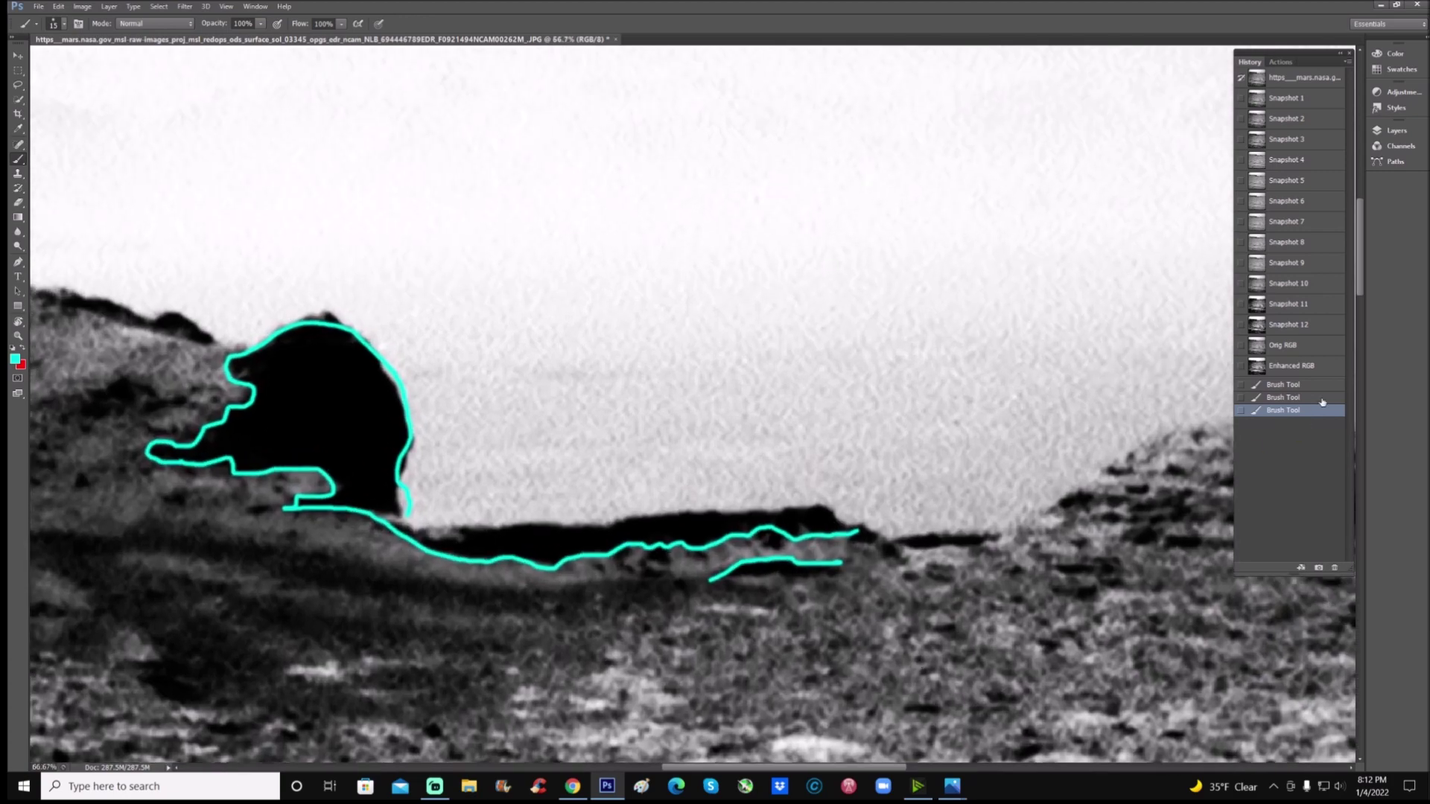
key(ctrl+z)
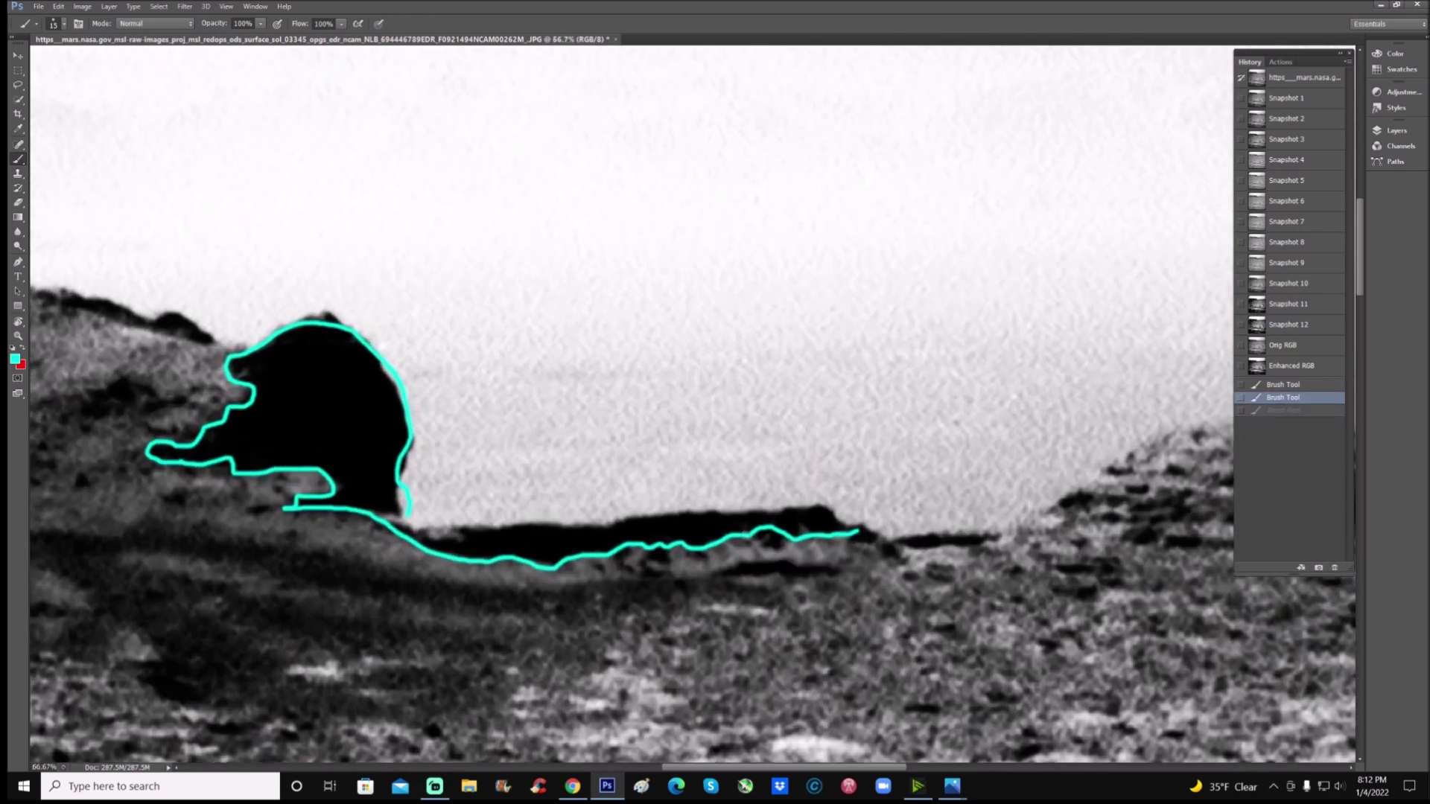
mouse_move(747, 534)
mouse_down()
mouse_move(763, 556)
mouse_move(745, 561)
mouse_move(830, 568)
mouse_up()
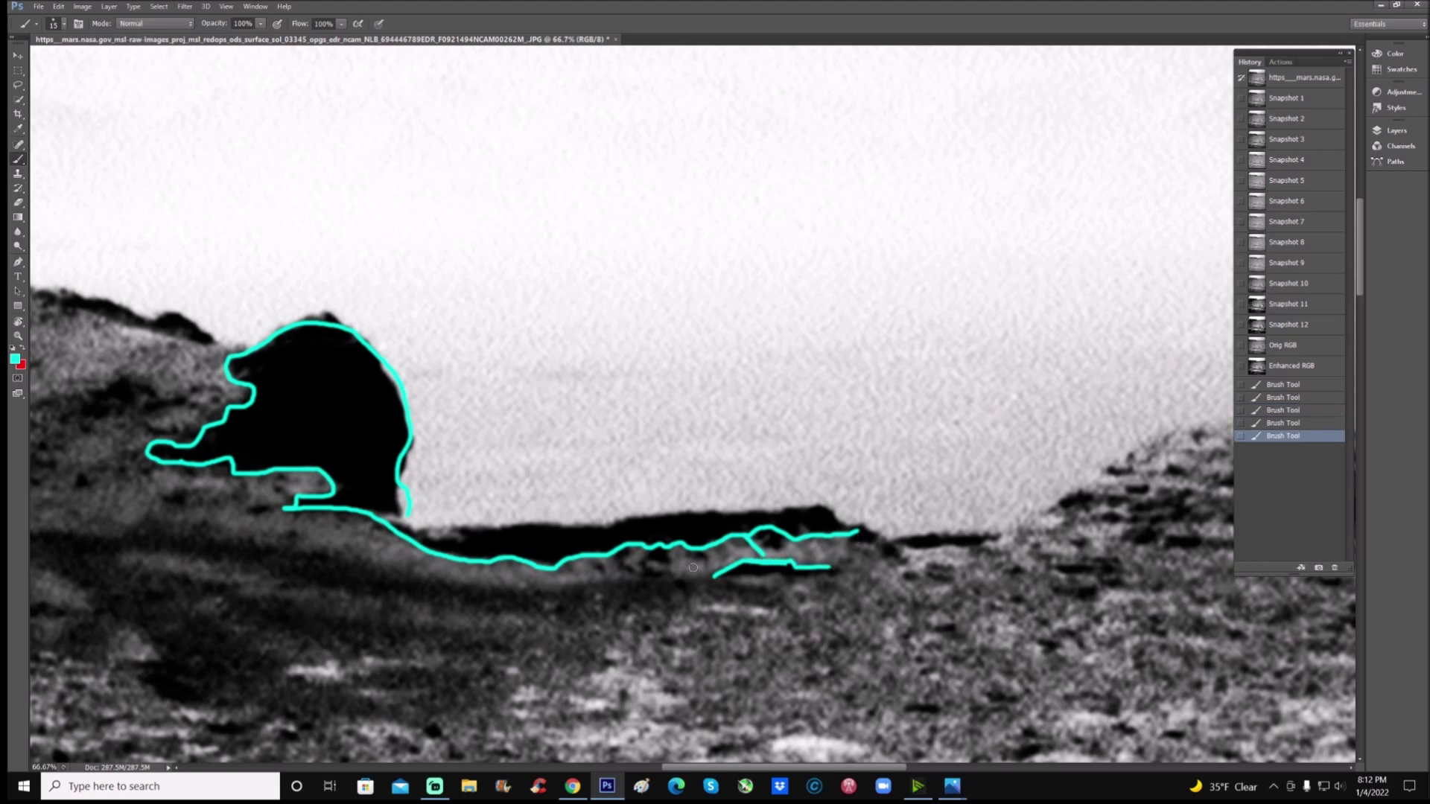
Add a small cyan dab on the ridge and zoom out for a wider view
click(601, 566)
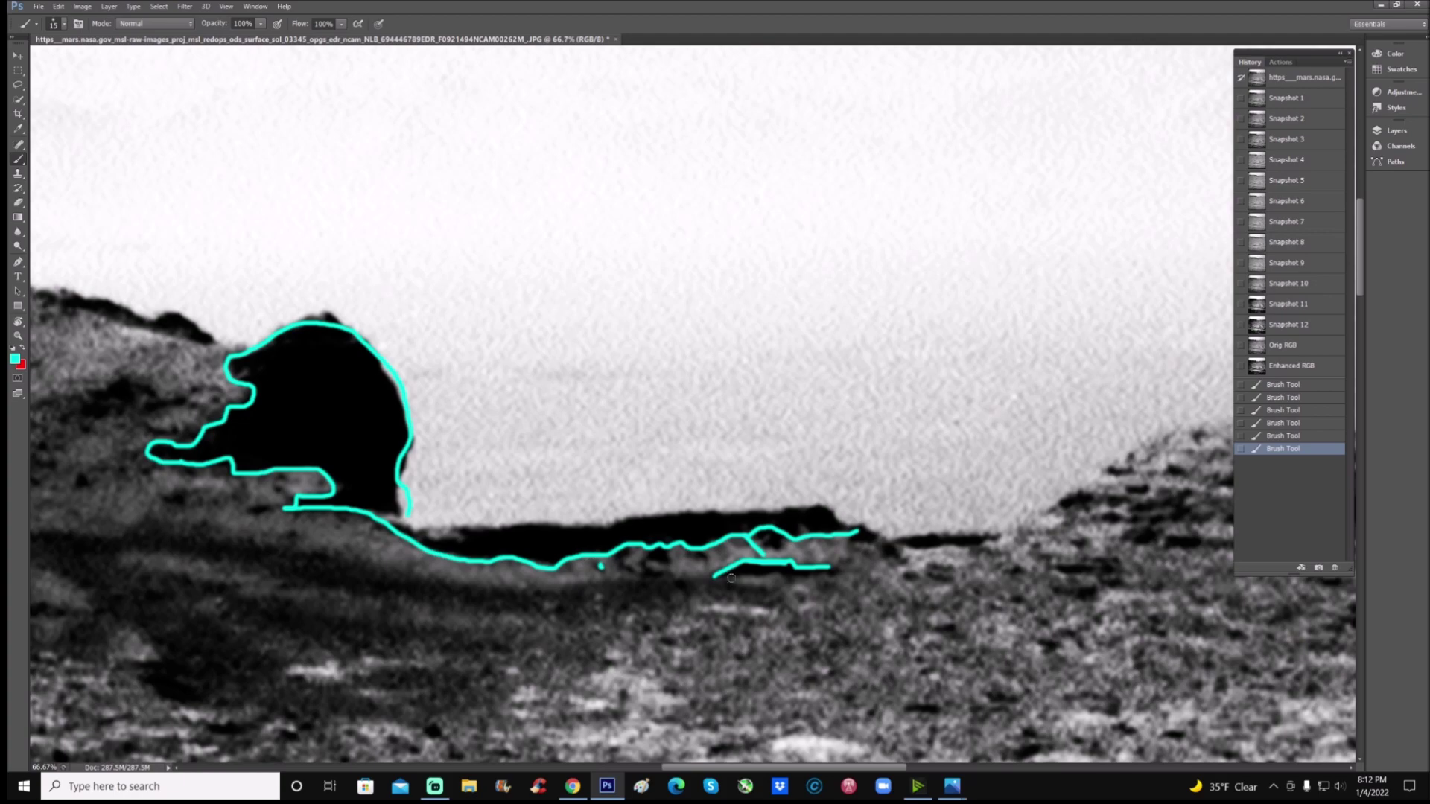
key(ctrl+minus)
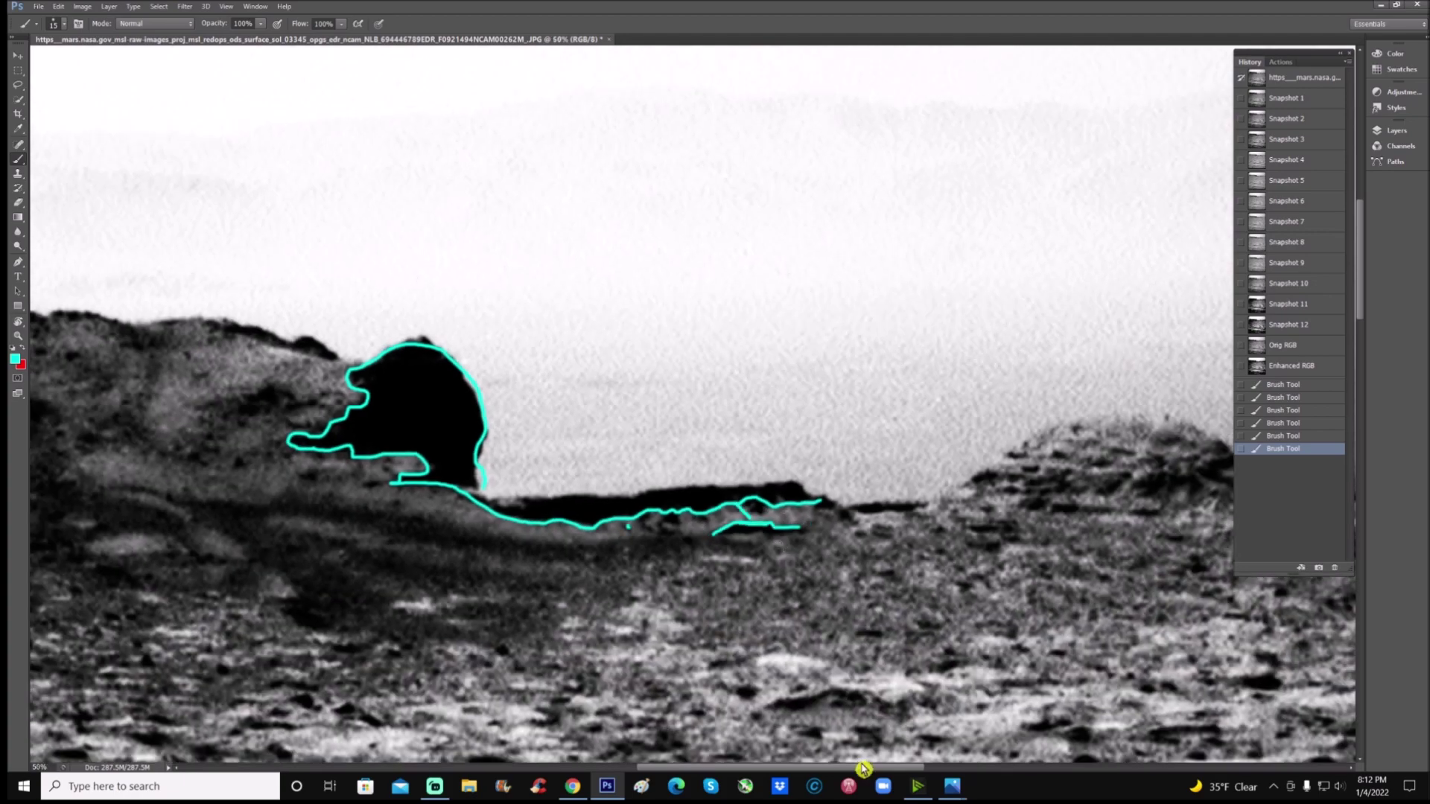
drag(863, 767, 709, 762)
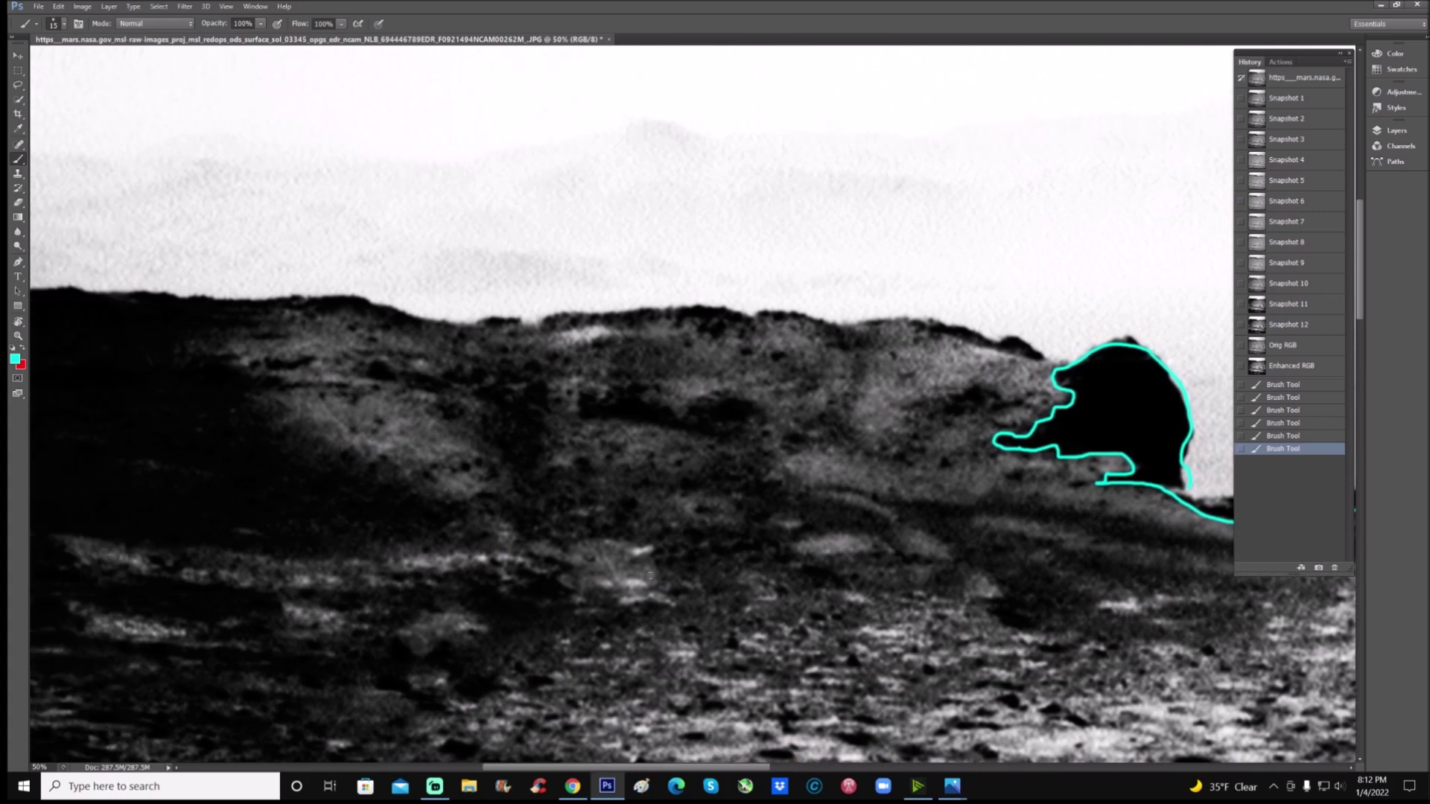
scroll(654, 496, up, 2)
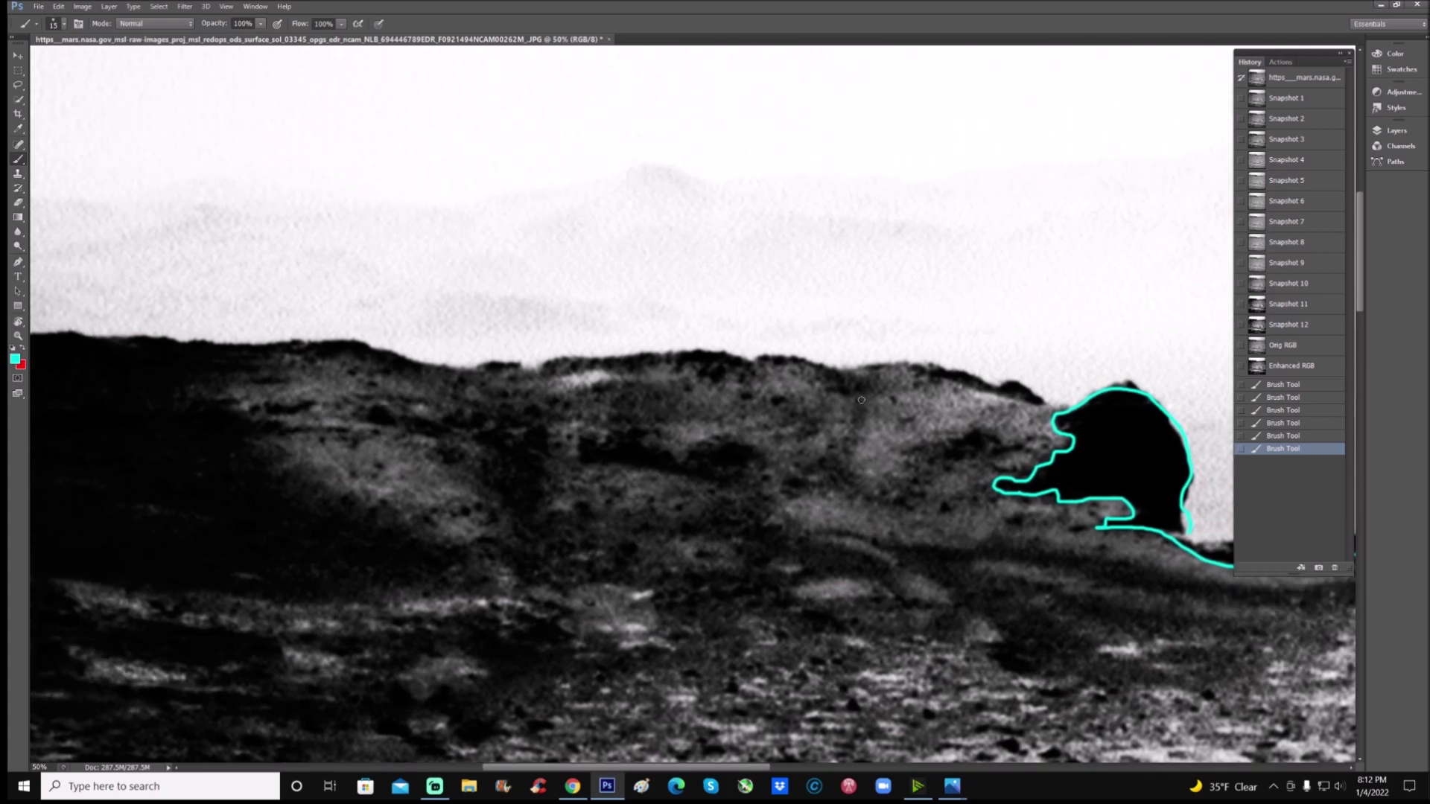
Paint a V-shaped cyan marking with lines and an arc on the ridge left of the boulder
mouse_move(860, 400)
mouse_down()
mouse_move(847, 449)
mouse_move(866, 484)
mouse_move(899, 496)
mouse_move(922, 472)
mouse_up()
drag(1004, 518, 980, 556)
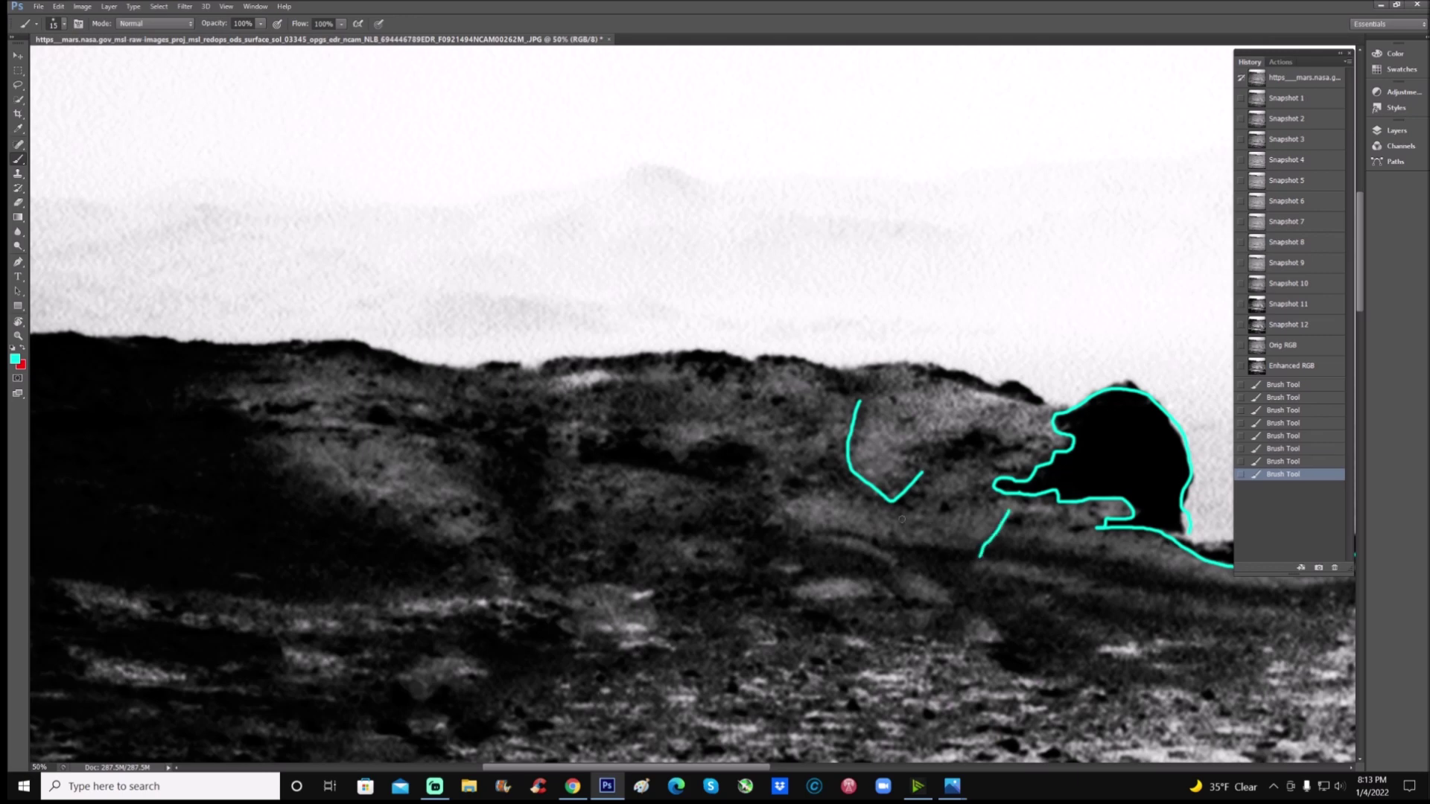
drag(895, 519, 898, 538)
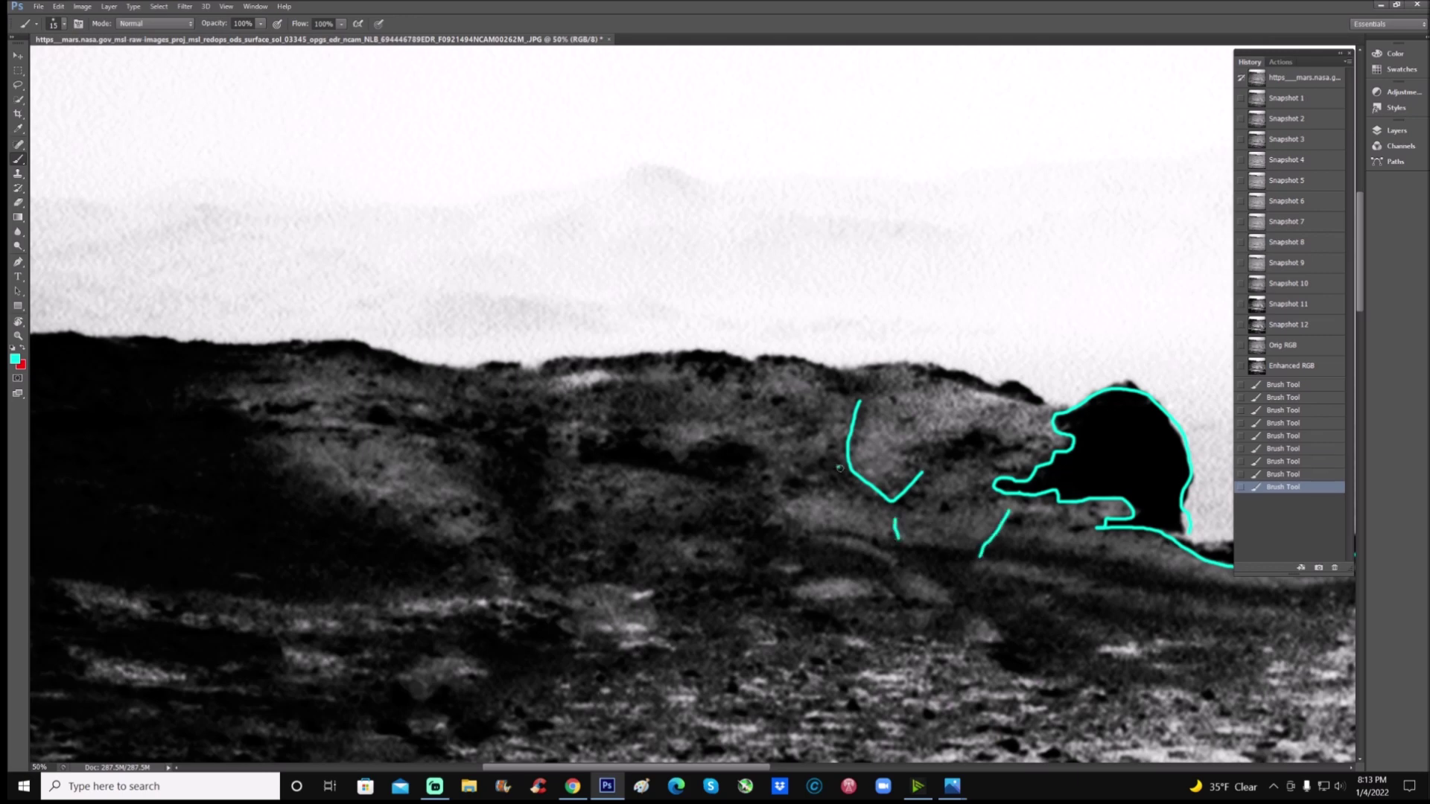
drag(839, 468, 880, 491)
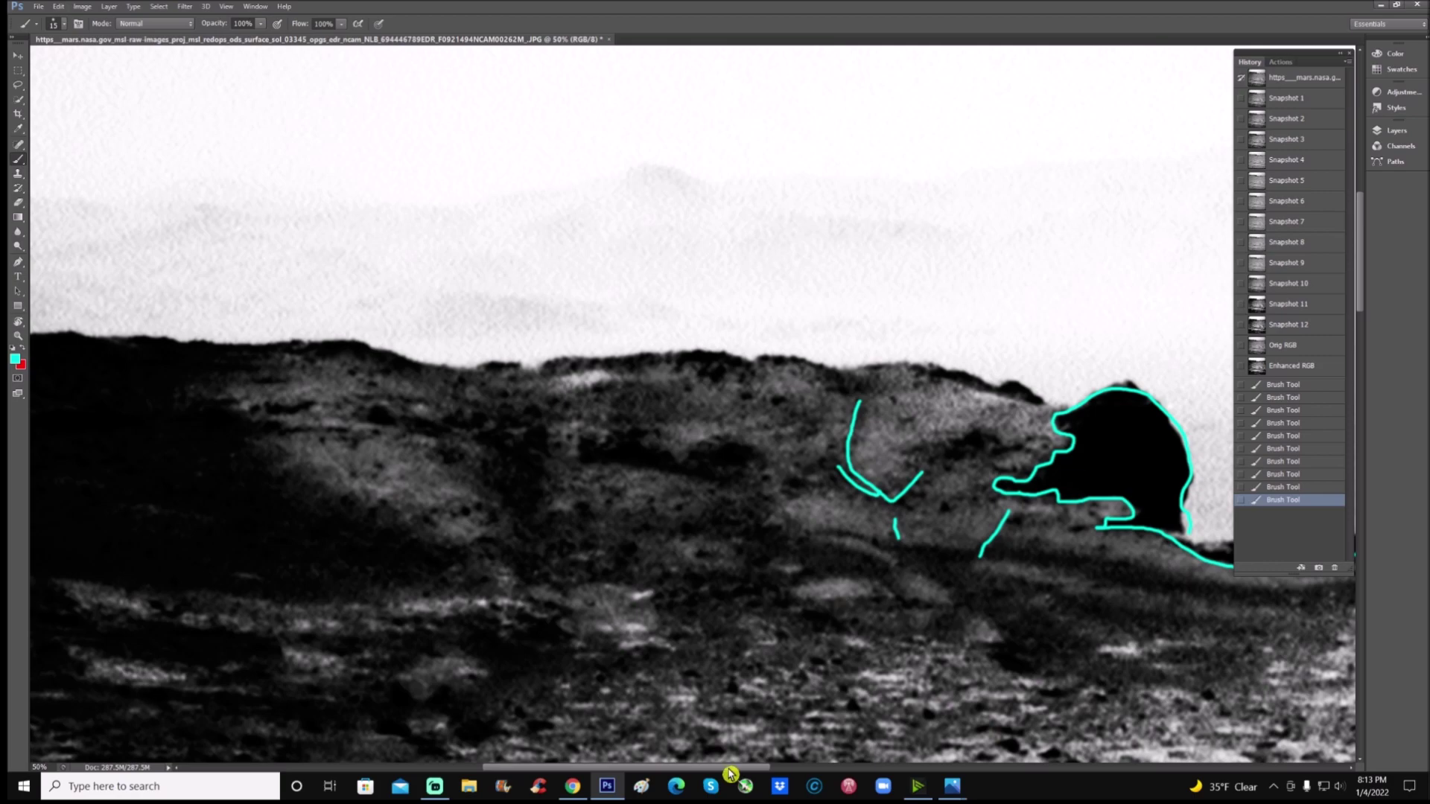
scroll(692, 477, right, 5)
key(ctrl+plus)
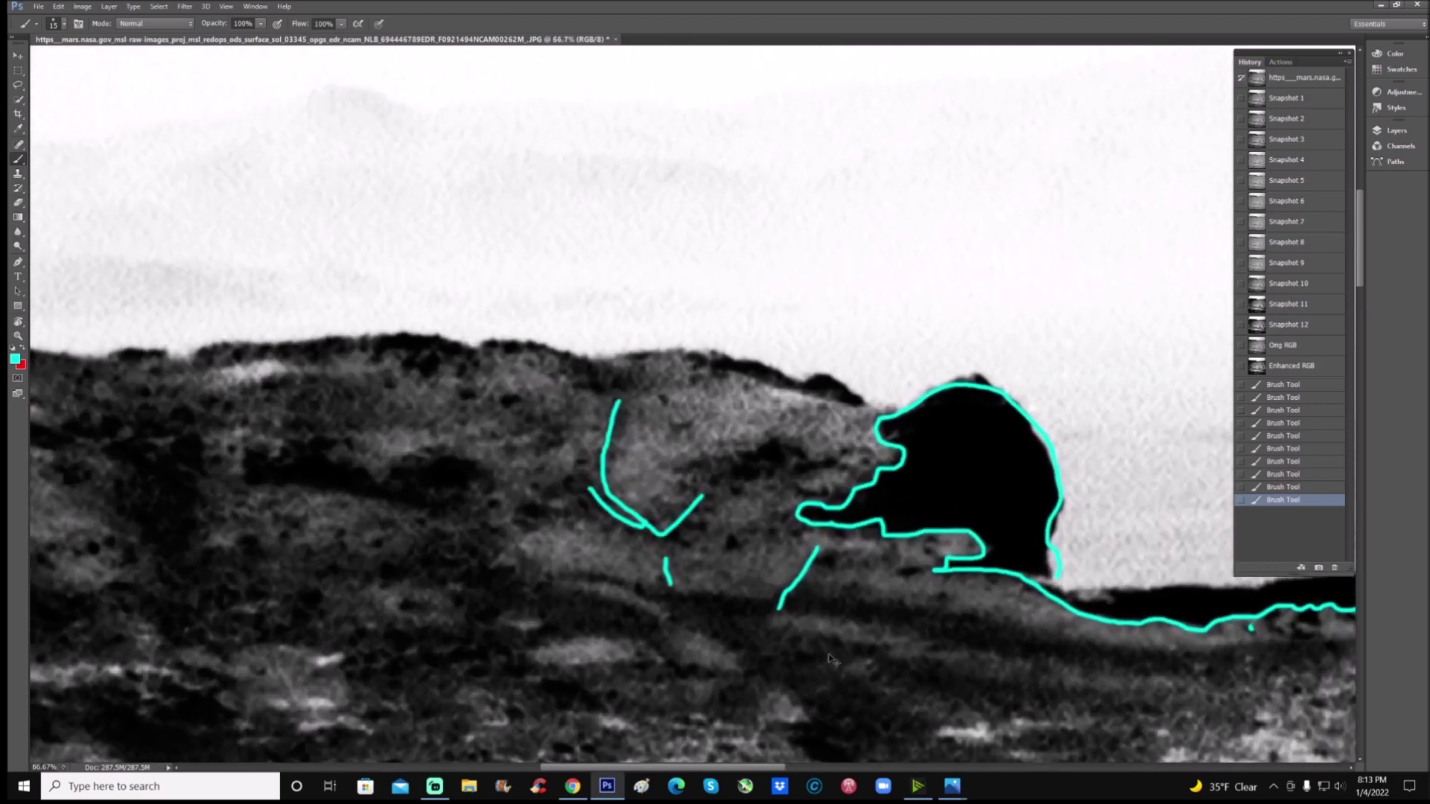
mouse_move(773, 425)
mouse_down()
mouse_move(702, 479)
mouse_move(845, 458)
mouse_move(744, 423)
mouse_up()
Circle the dark patch in cyan on the first outline state and in white on Snapshot 1, ending on Enhanced RGB
click(1269, 385)
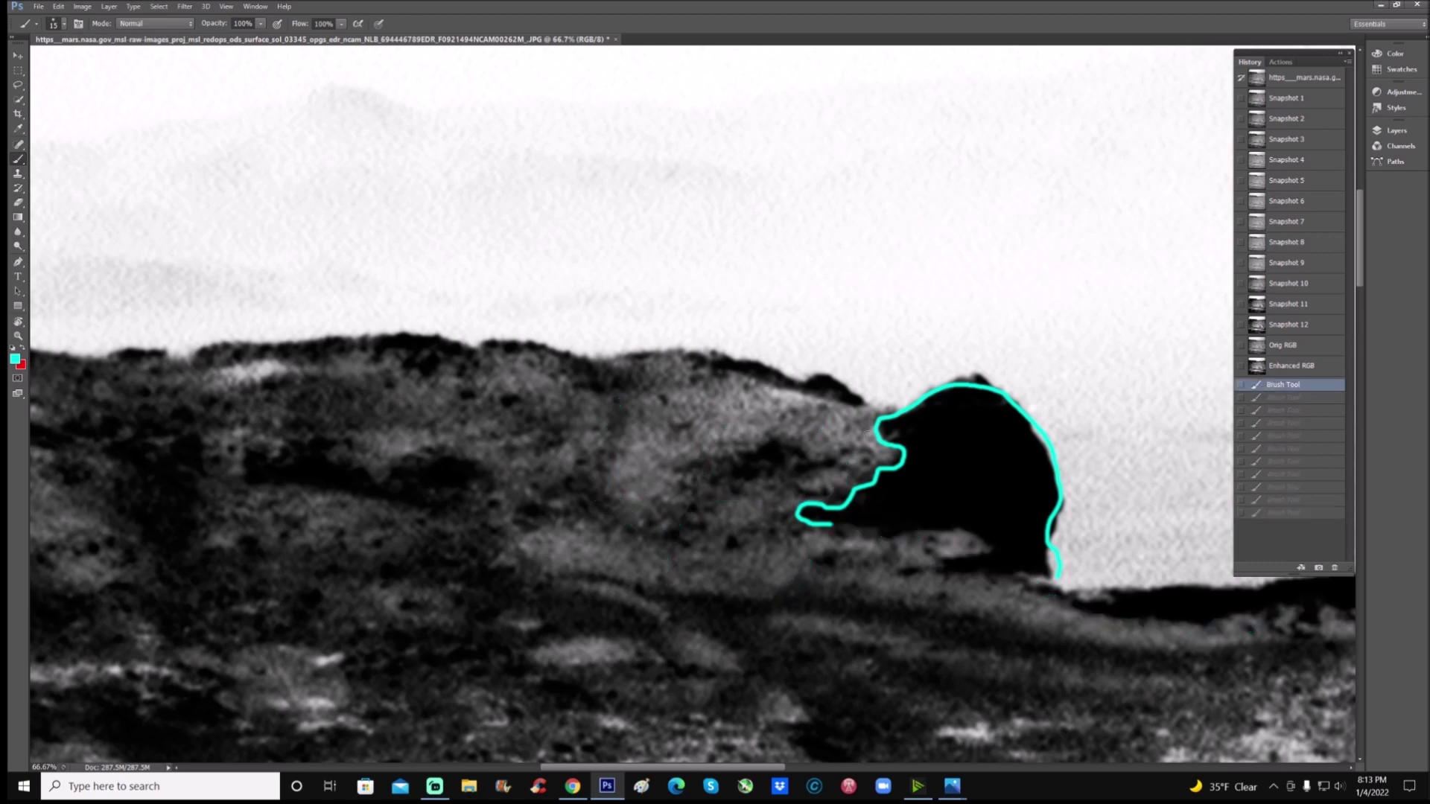
mouse_move(780, 420)
mouse_down()
mouse_move(744, 420)
mouse_move(706, 460)
mouse_move(748, 496)
mouse_move(836, 461)
mouse_move(771, 419)
mouse_up()
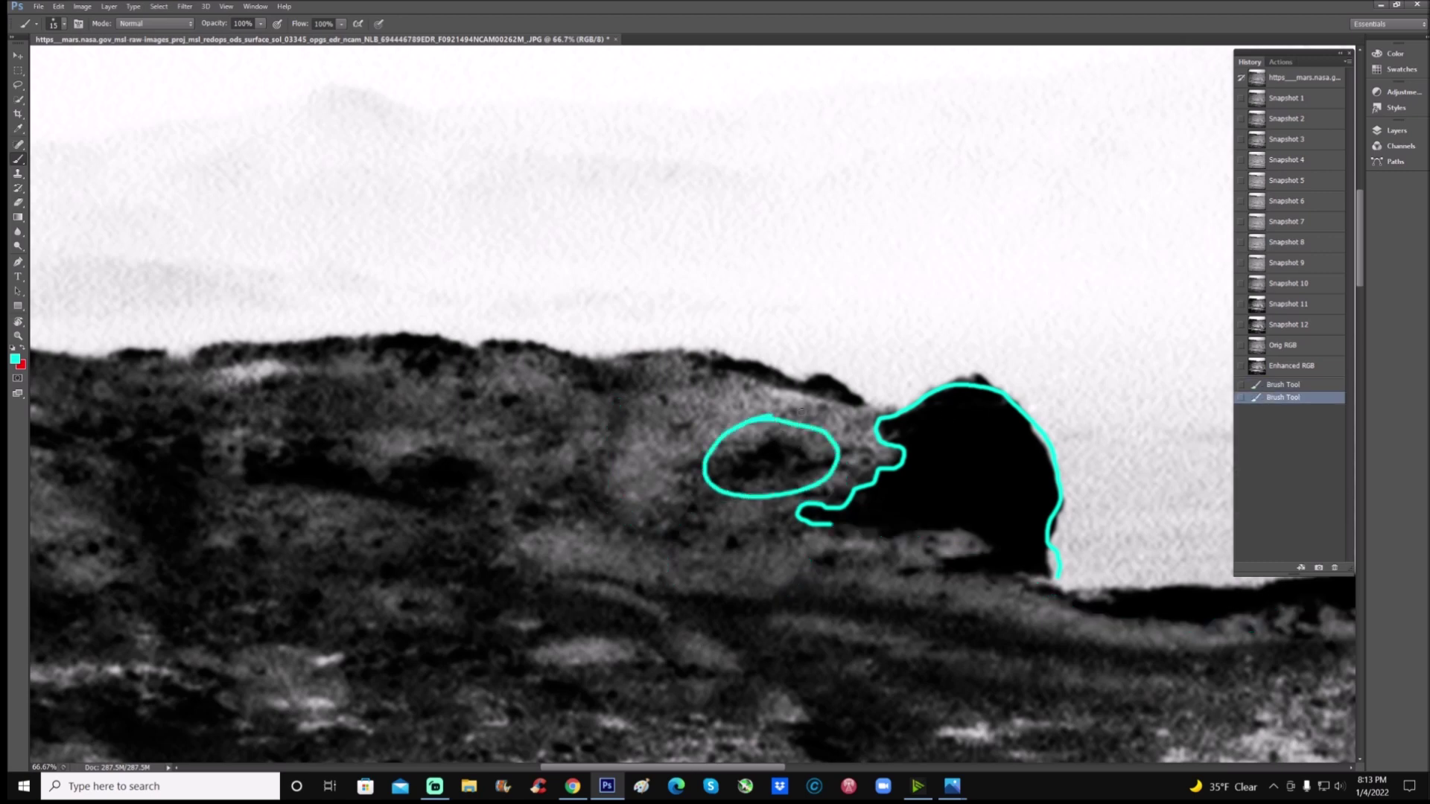
click(1286, 97)
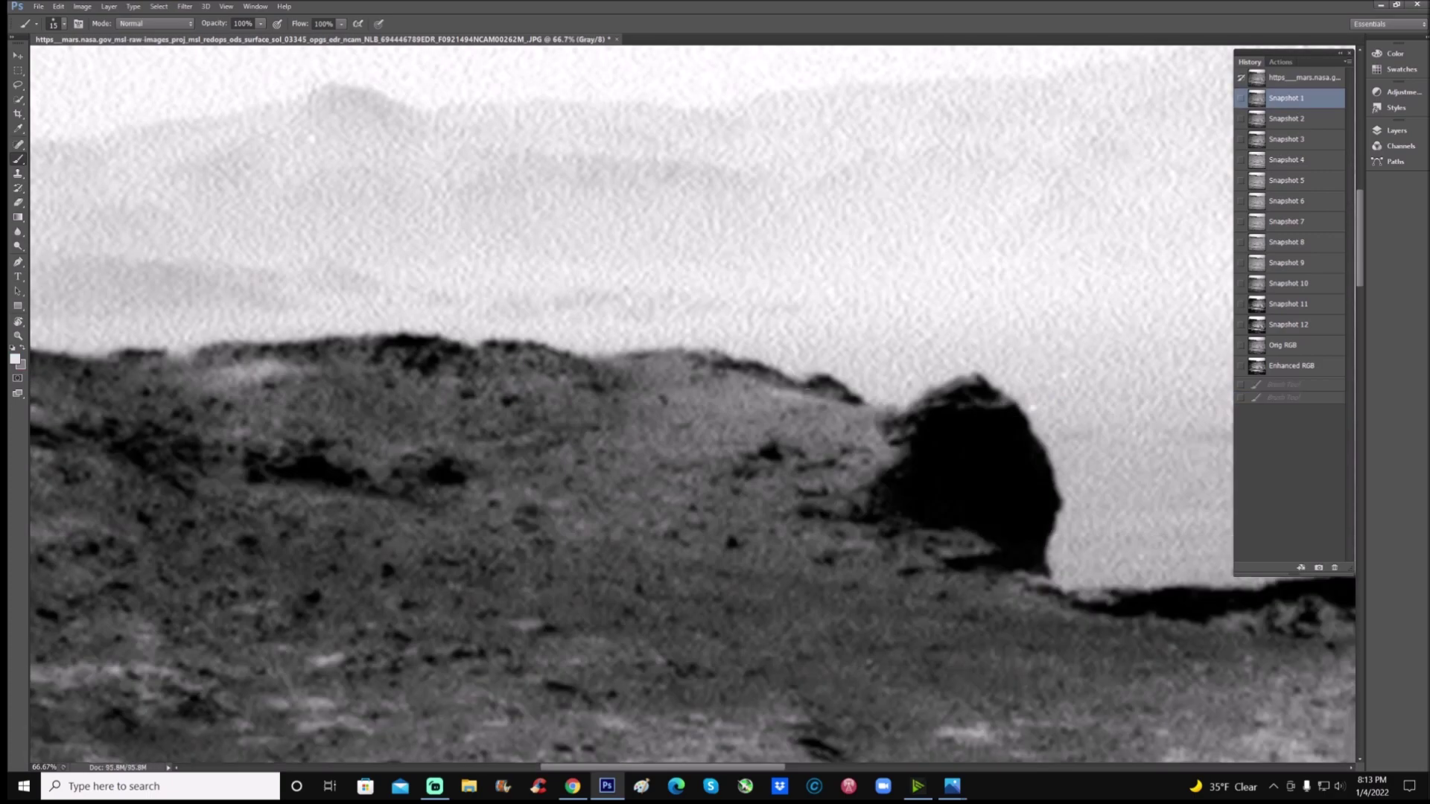
mouse_move(770, 421)
mouse_down()
mouse_move(700, 452)
mouse_move(723, 510)
mouse_move(786, 502)
mouse_move(849, 452)
mouse_move(779, 410)
mouse_move(728, 429)
mouse_up()
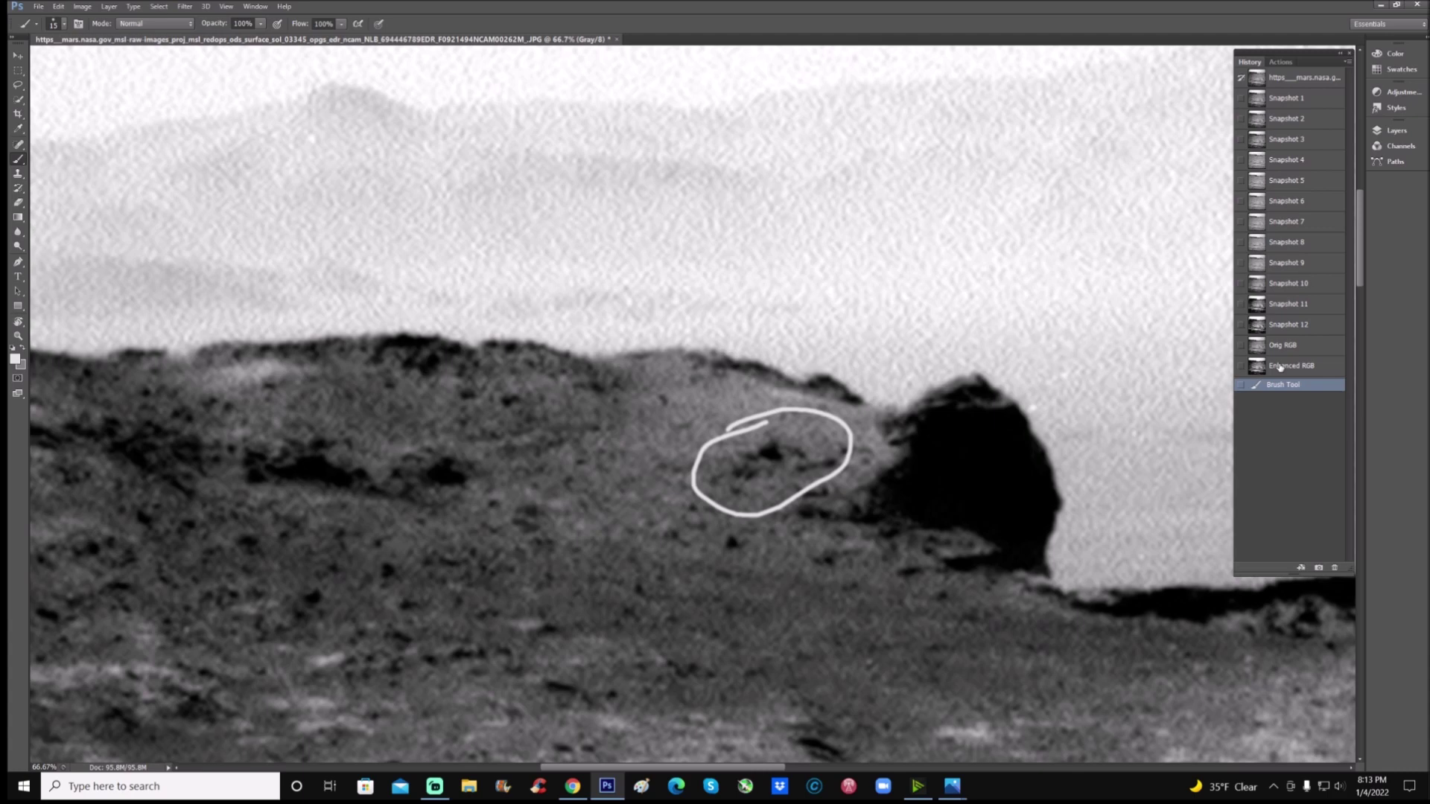
click(1280, 367)
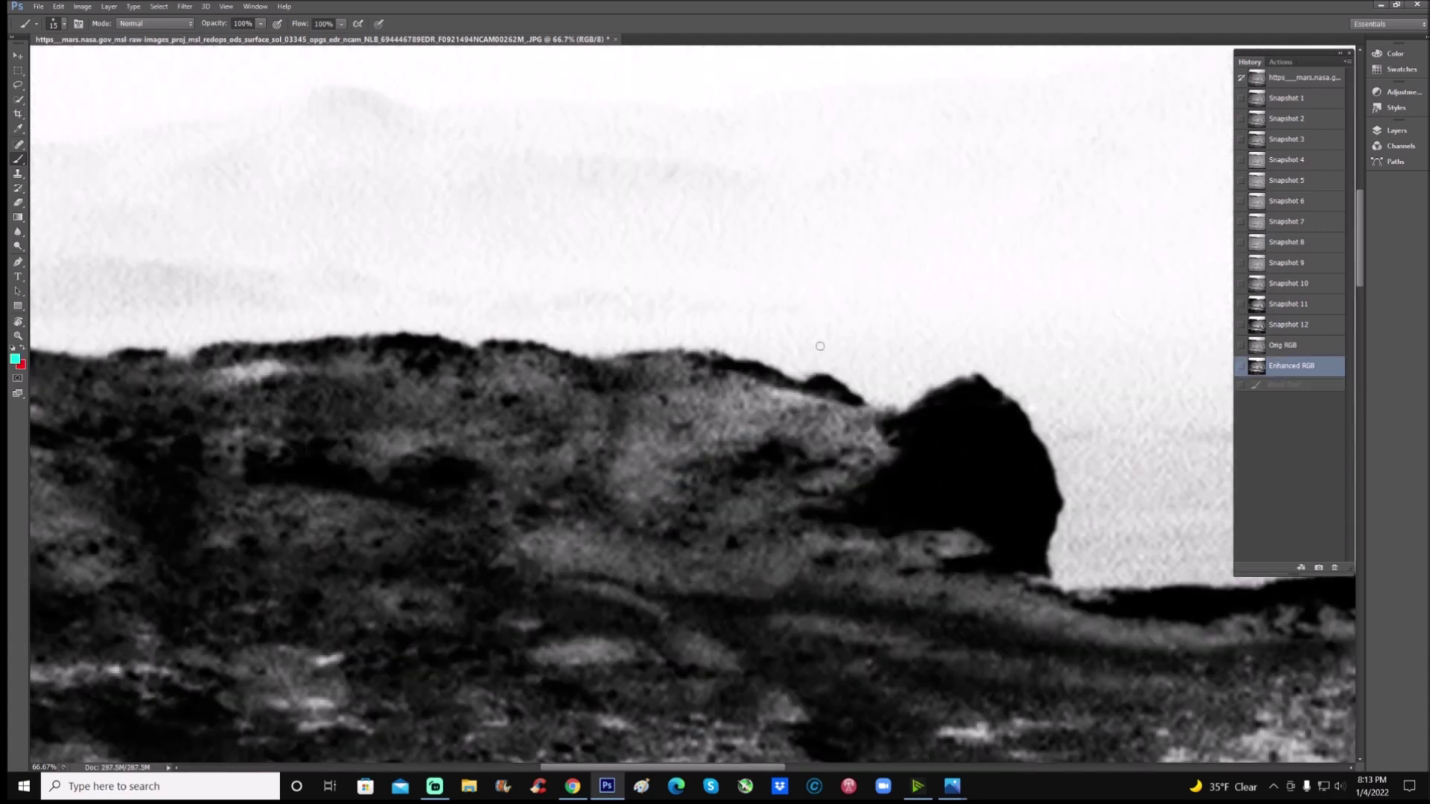
Draw a cyan arrow at the ridge, then loop the bright patch in white on the gray snapshot
mouse_move(820, 346)
mouse_down()
mouse_move(781, 431)
mouse_move(777, 403)
mouse_move(802, 414)
mouse_up()
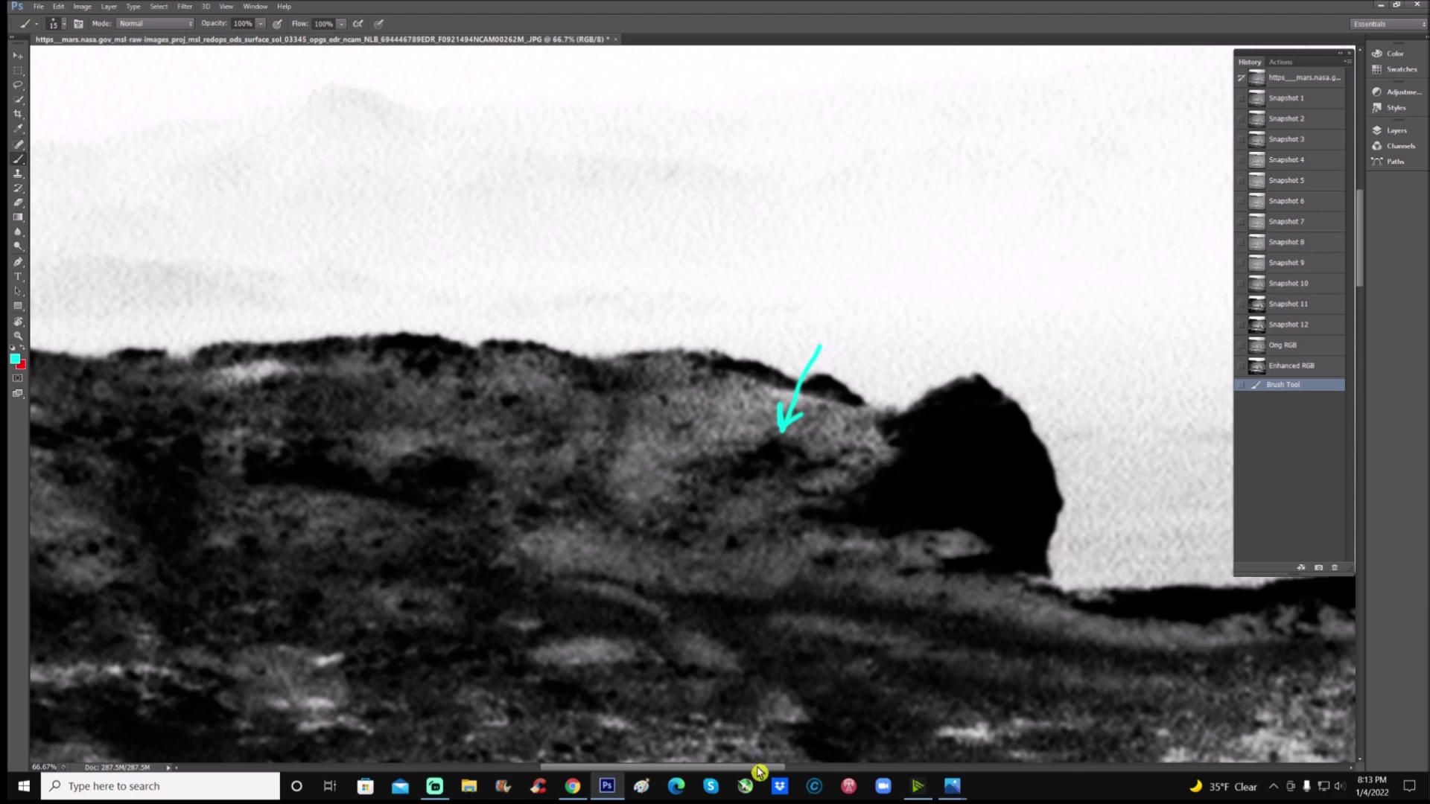
drag(758, 771, 684, 768)
scroll(768, 670, down, 3)
mouse_move(577, 542)
mouse_down()
mouse_move(583, 530)
mouse_move(772, 538)
mouse_move(741, 670)
mouse_move(603, 607)
mouse_move(579, 536)
mouse_up()
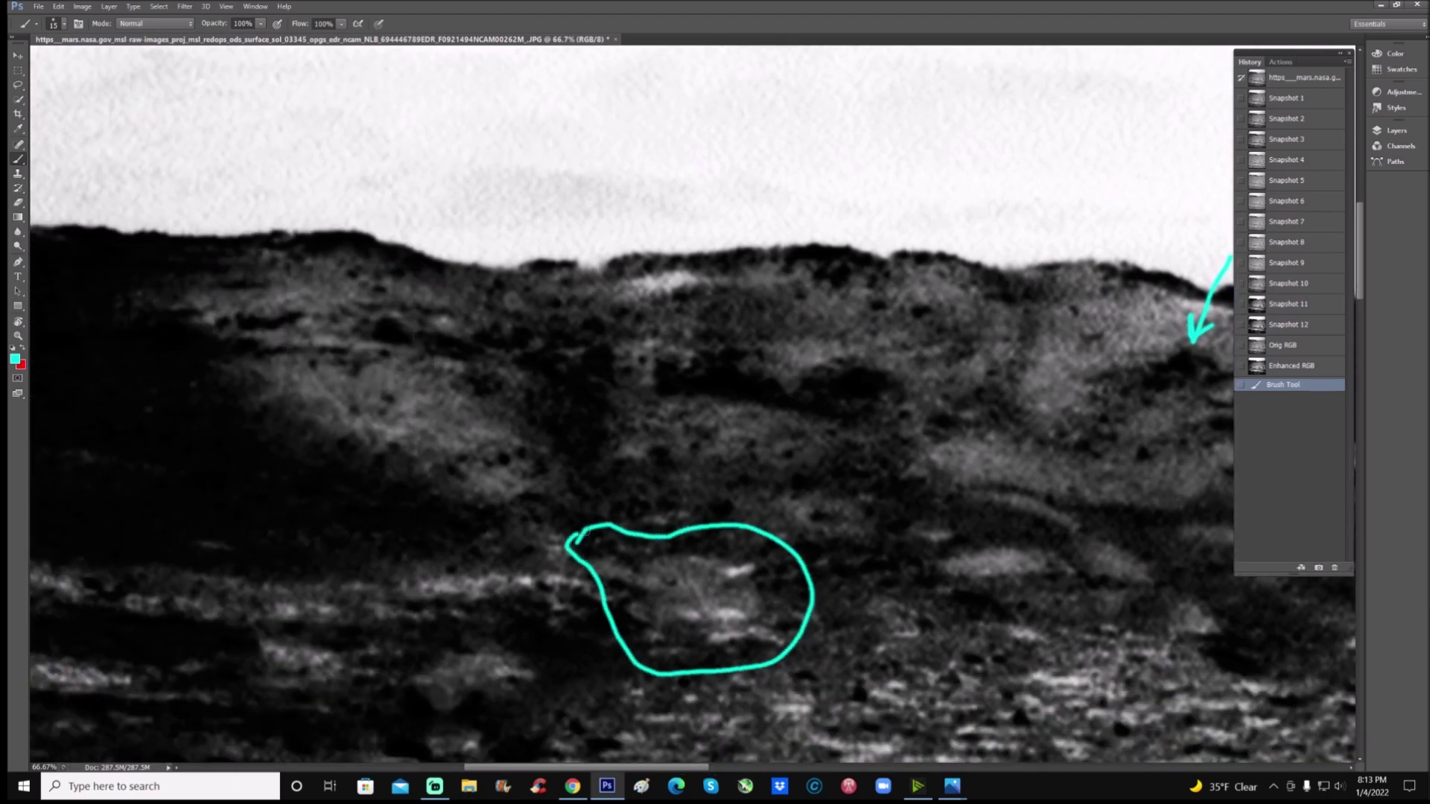
click(1288, 101)
scroll(607, 506, down, 2)
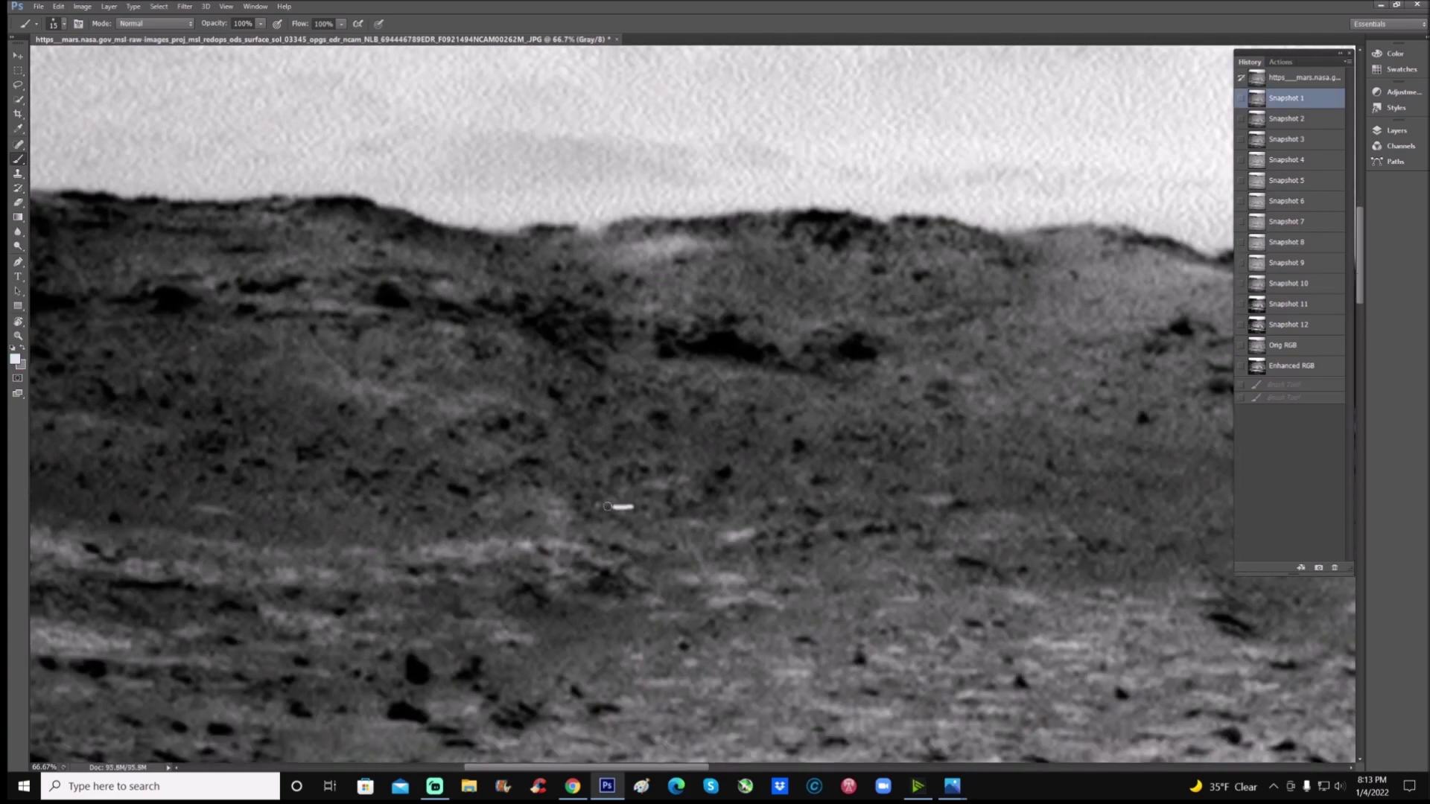
mouse_move(608, 506)
mouse_down()
mouse_move(580, 551)
mouse_move(648, 630)
mouse_move(738, 623)
mouse_move(790, 587)
mouse_move(775, 522)
mouse_move(706, 500)
mouse_move(633, 506)
mouse_up()
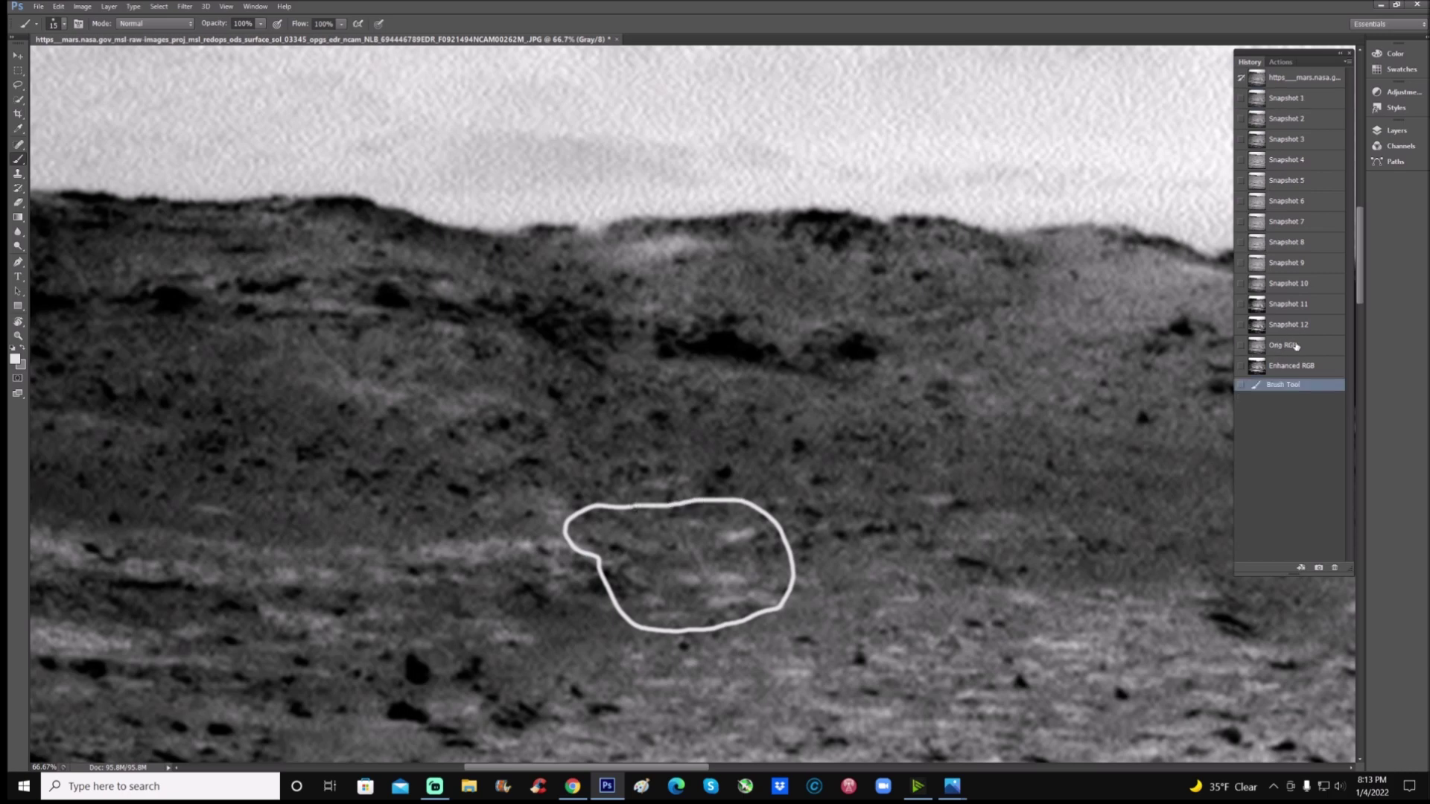
Flip repeatedly between the Orig RGB and Enhanced RGB states, ending on Enhanced RGB
click(1296, 347)
click(1308, 369)
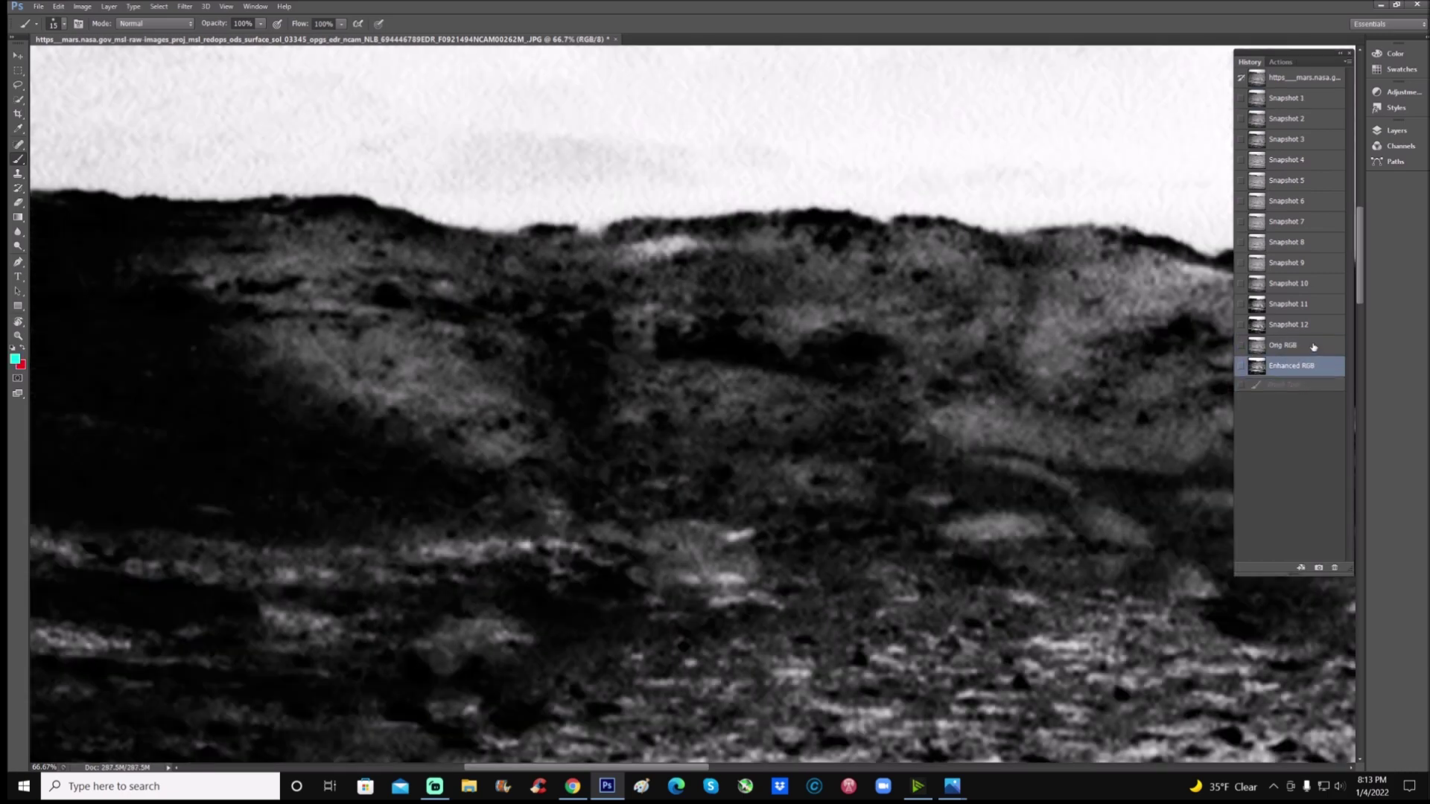
click(1313, 346)
click(1312, 368)
scroll(1314, 361, down, 4)
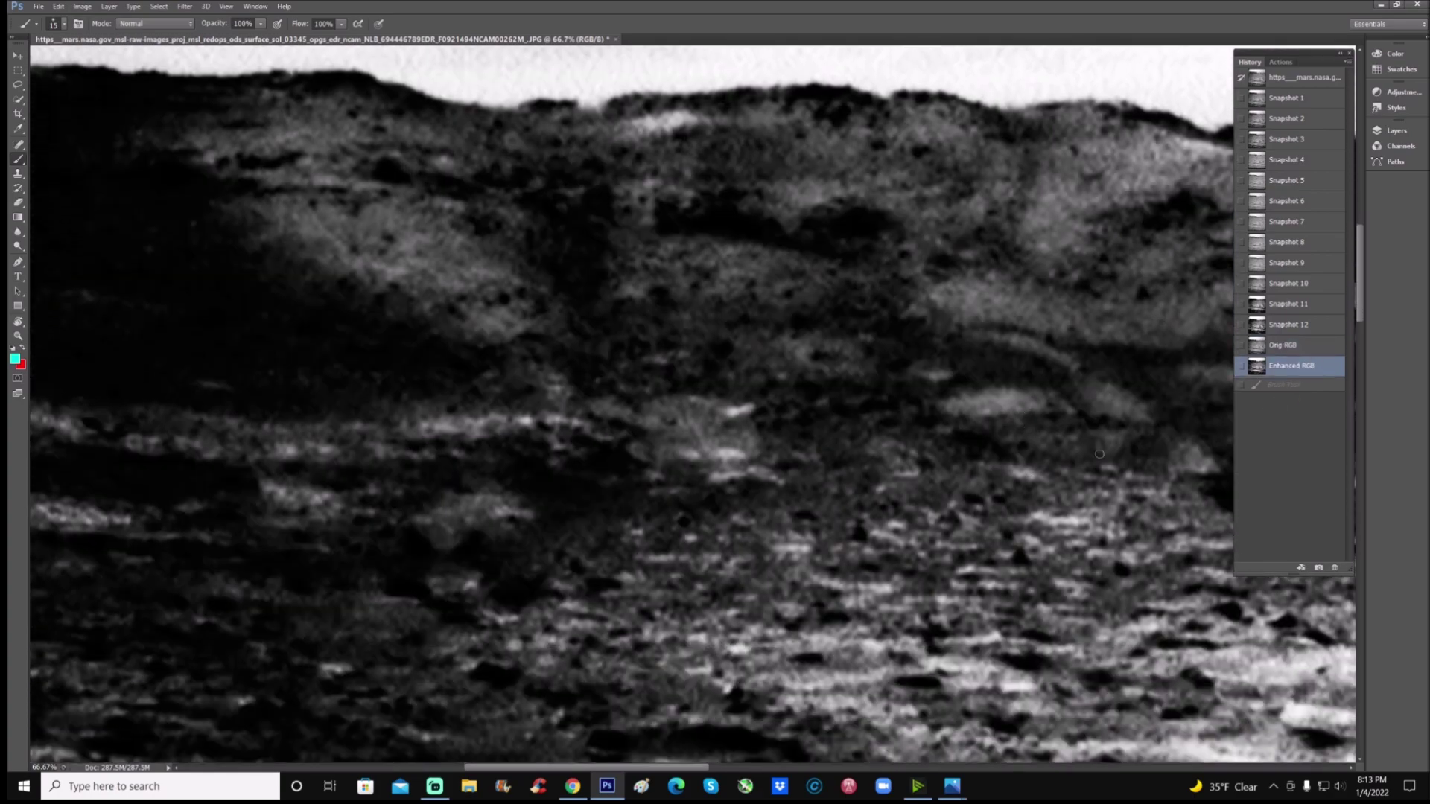
click(1306, 347)
click(1313, 368)
click(1321, 355)
click(1322, 364)
scroll(866, 428, up, 3)
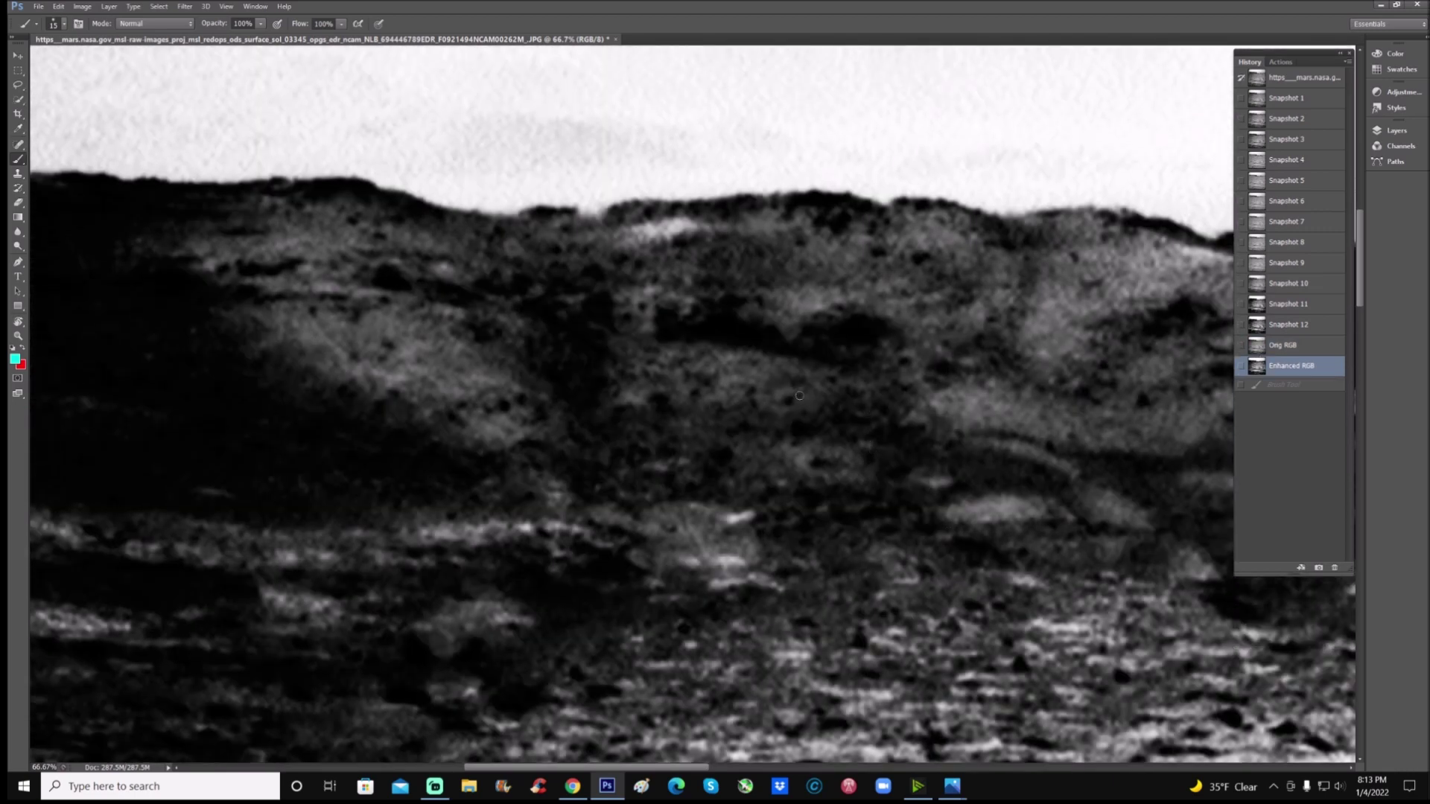
Paint a pair of opposing cyan arrows on the slope, then return to gray Snapshot 1 zoomed out
mouse_move(460, 328)
mouse_down()
mouse_move(414, 328)
mouse_move(426, 311)
mouse_move(434, 343)
mouse_up()
drag(268, 332, 302, 329)
mouse_move(279, 319)
mouse_down()
mouse_move(304, 327)
mouse_move(286, 340)
mouse_up()
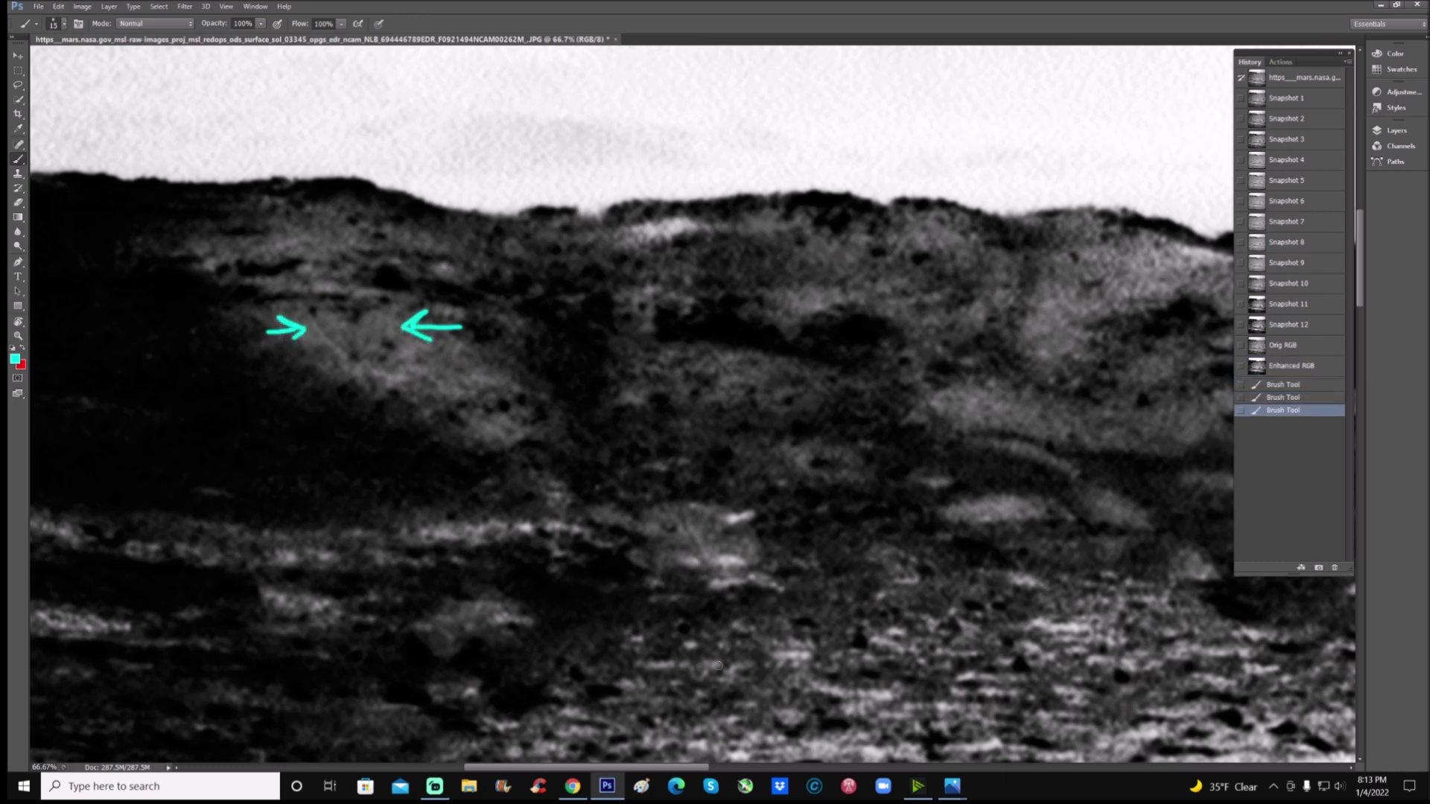
click(1326, 104)
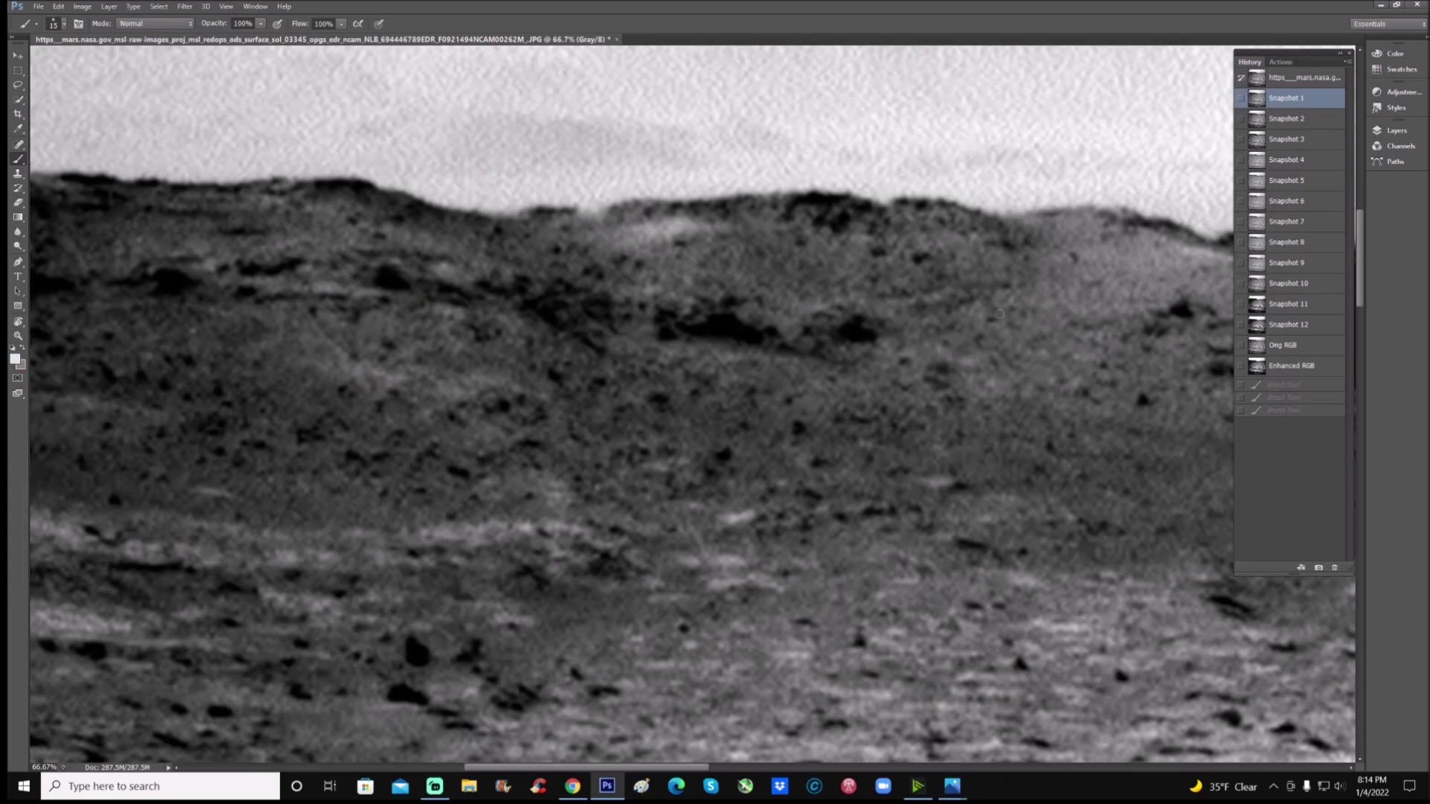
key(ctrl+minus)
key(ctrl+minus)
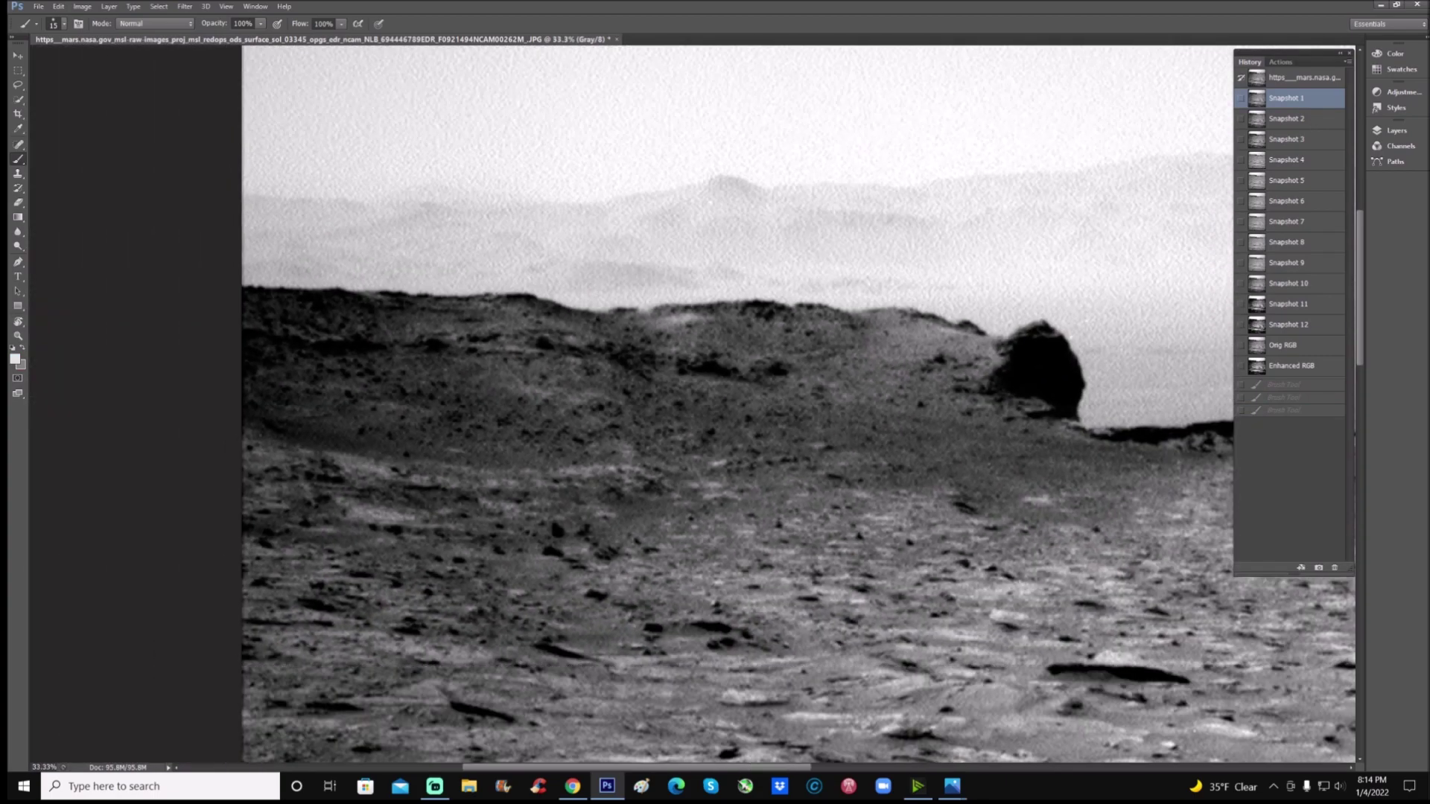
Brush a trial outline on Orig RGB, then discard it by switching to Enhanced RGB
click(1296, 345)
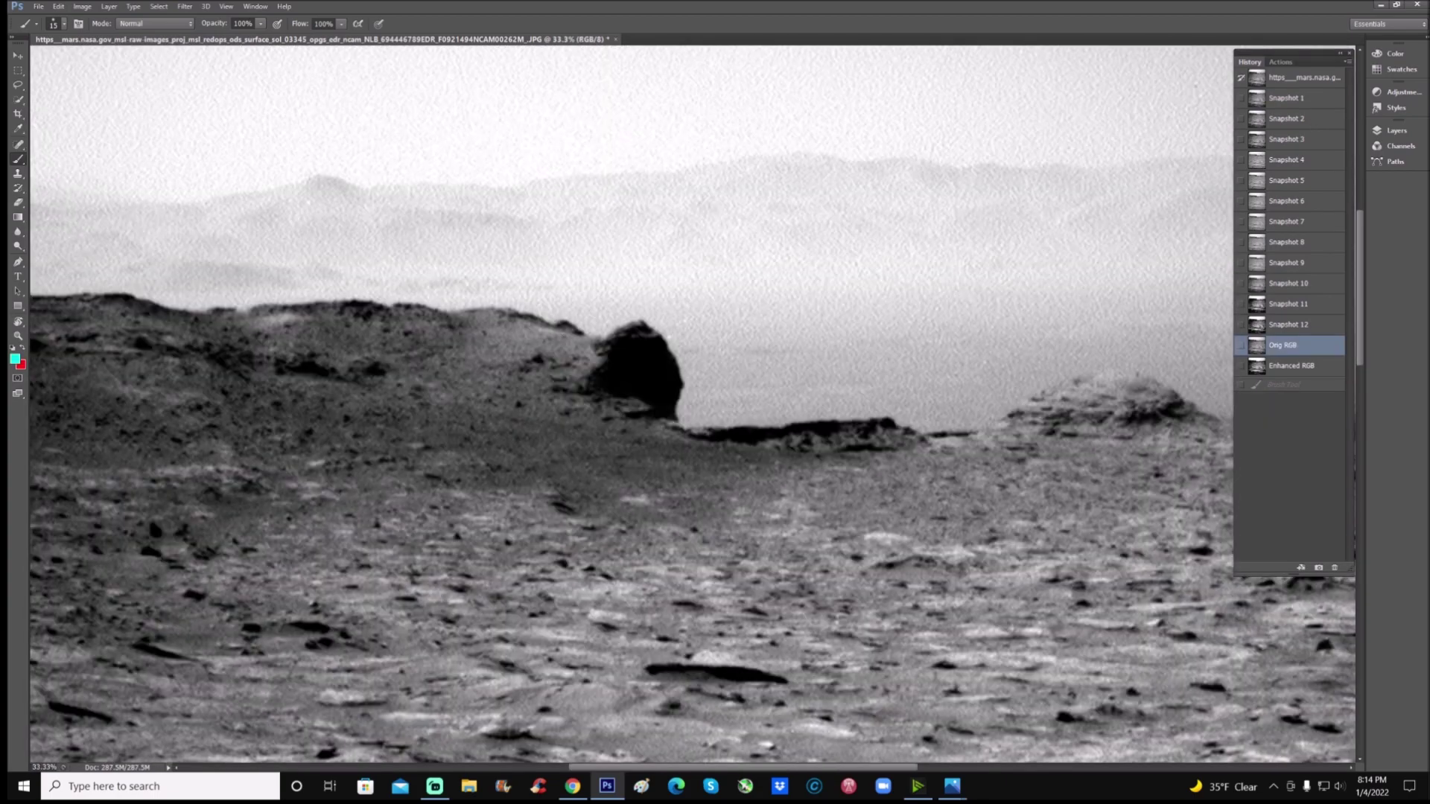
mouse_move(538, 326)
mouse_down()
mouse_move(490, 399)
mouse_move(583, 472)
mouse_move(811, 494)
mouse_move(921, 475)
mouse_move(937, 378)
mouse_move(817, 304)
mouse_move(696, 289)
mouse_move(536, 327)
mouse_up()
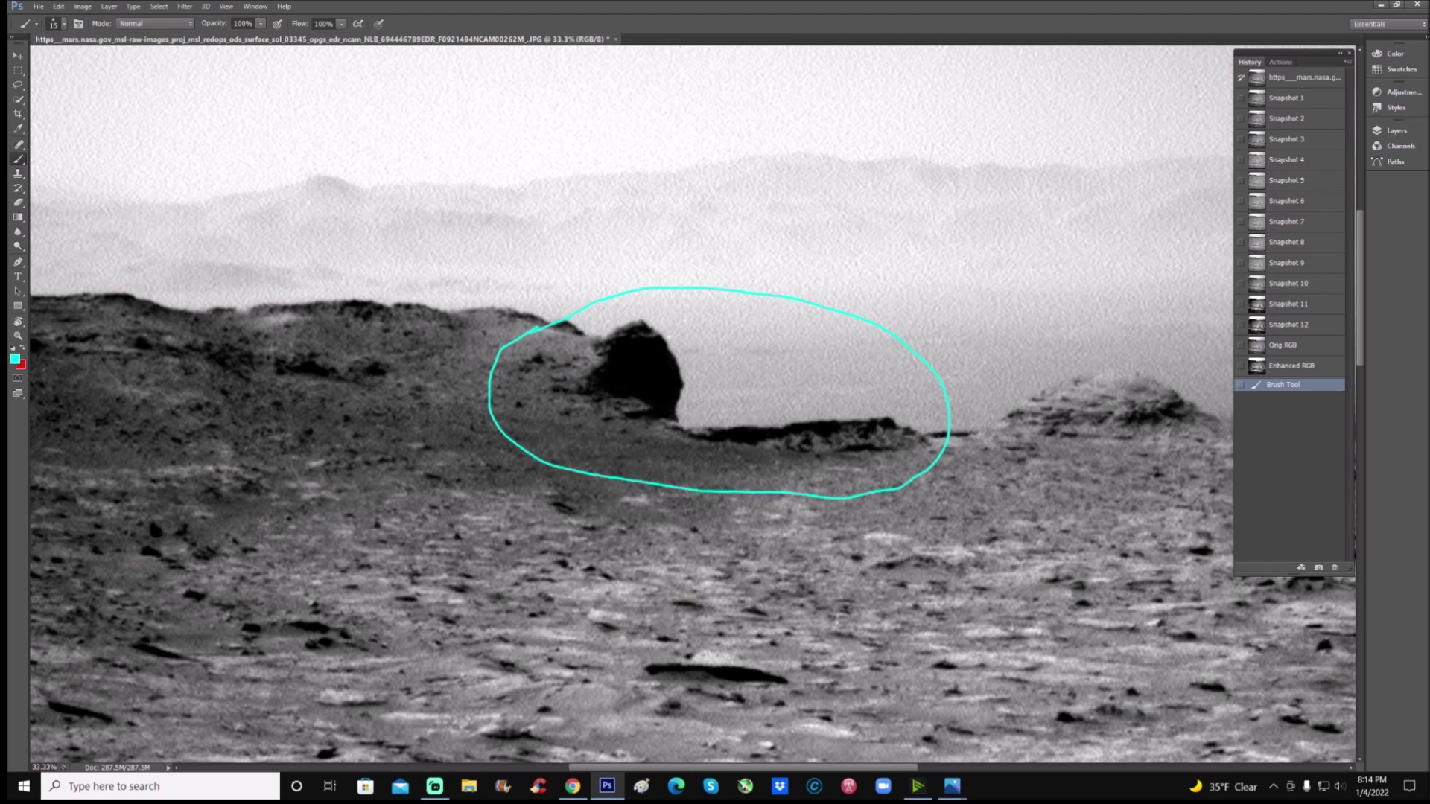
click(1297, 368)
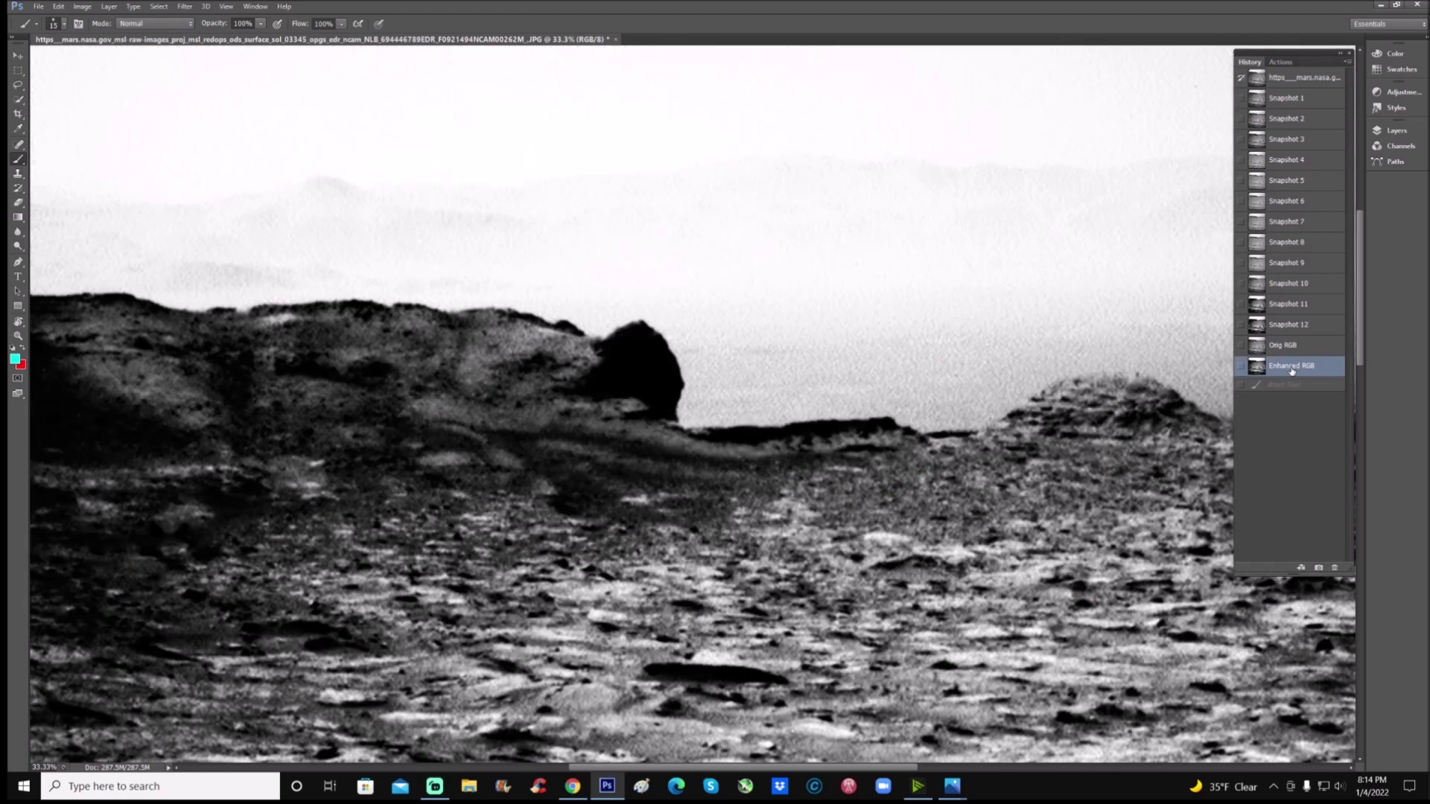
Zoom in on the dome-shaped rock and encircle it with a cyan loop
key(z)
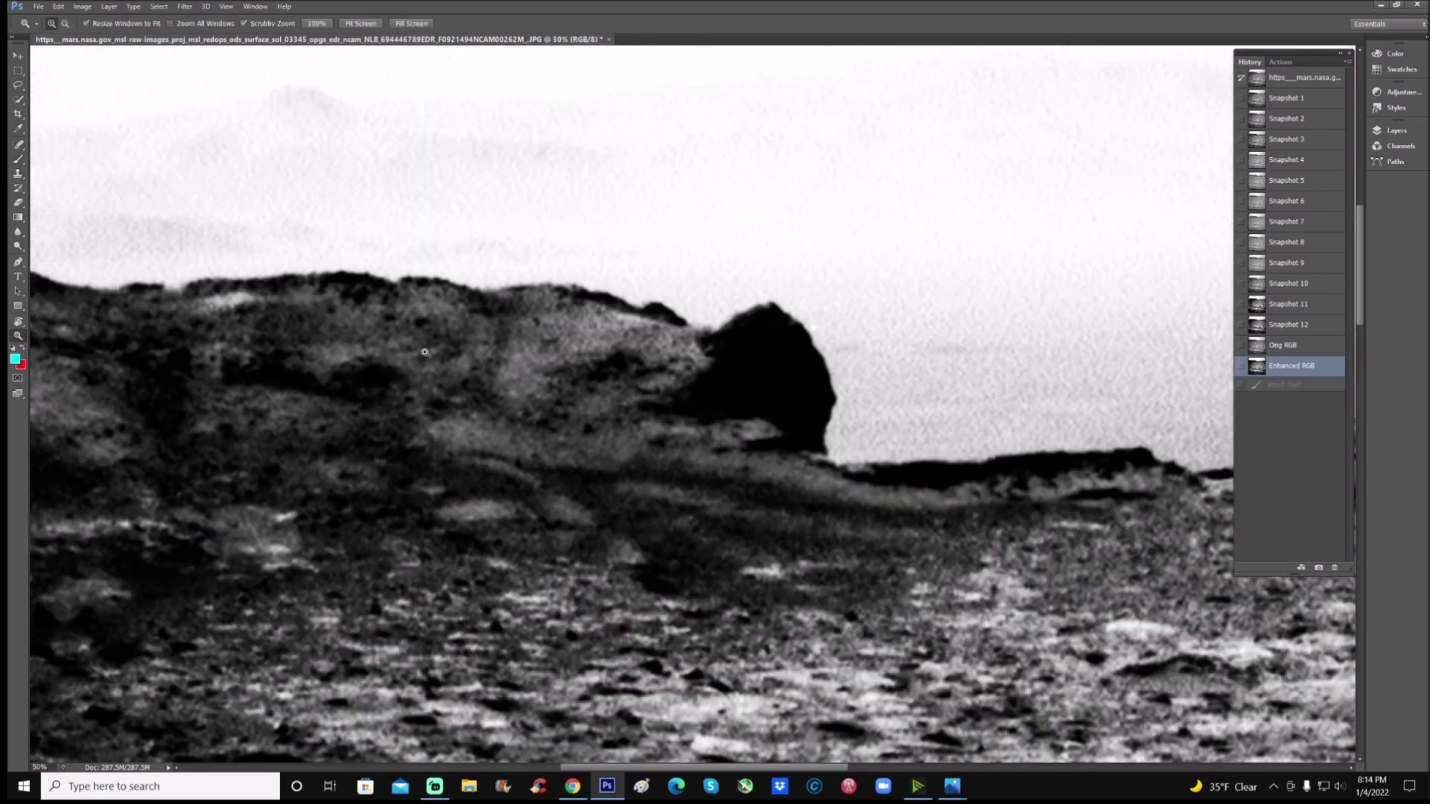
drag(487, 528, 501, 528)
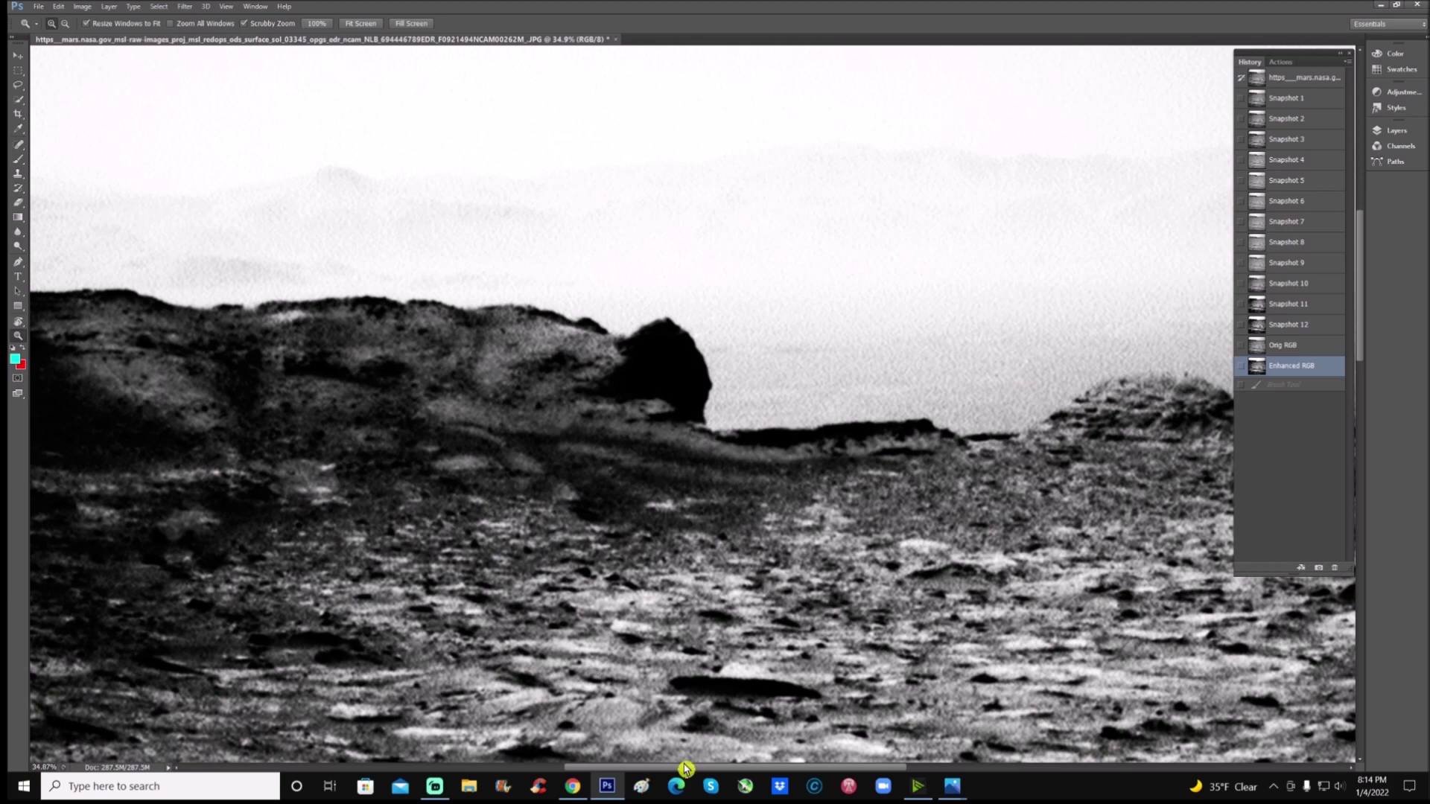
drag(688, 768, 825, 768)
scroll(654, 537, up, 3)
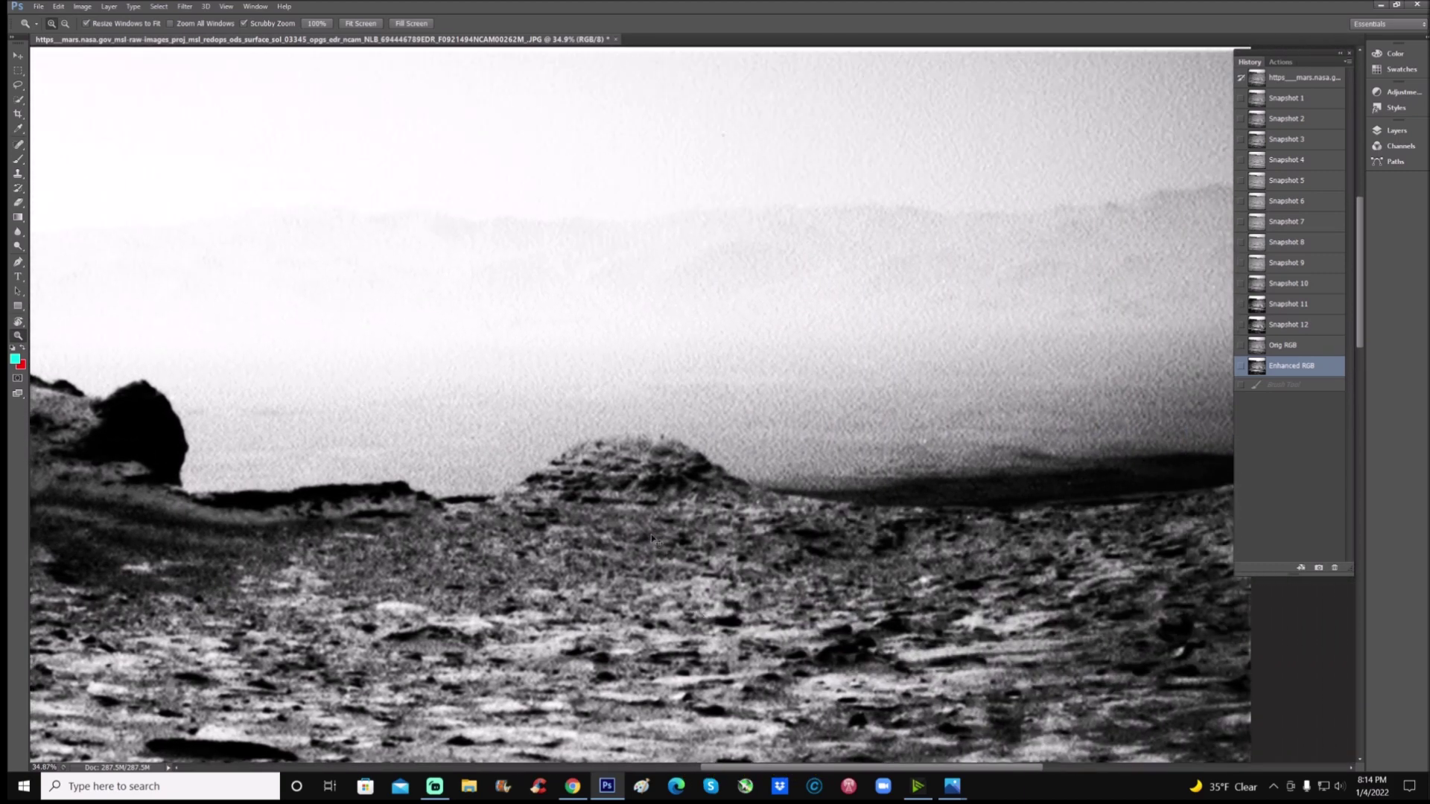
click(651, 536)
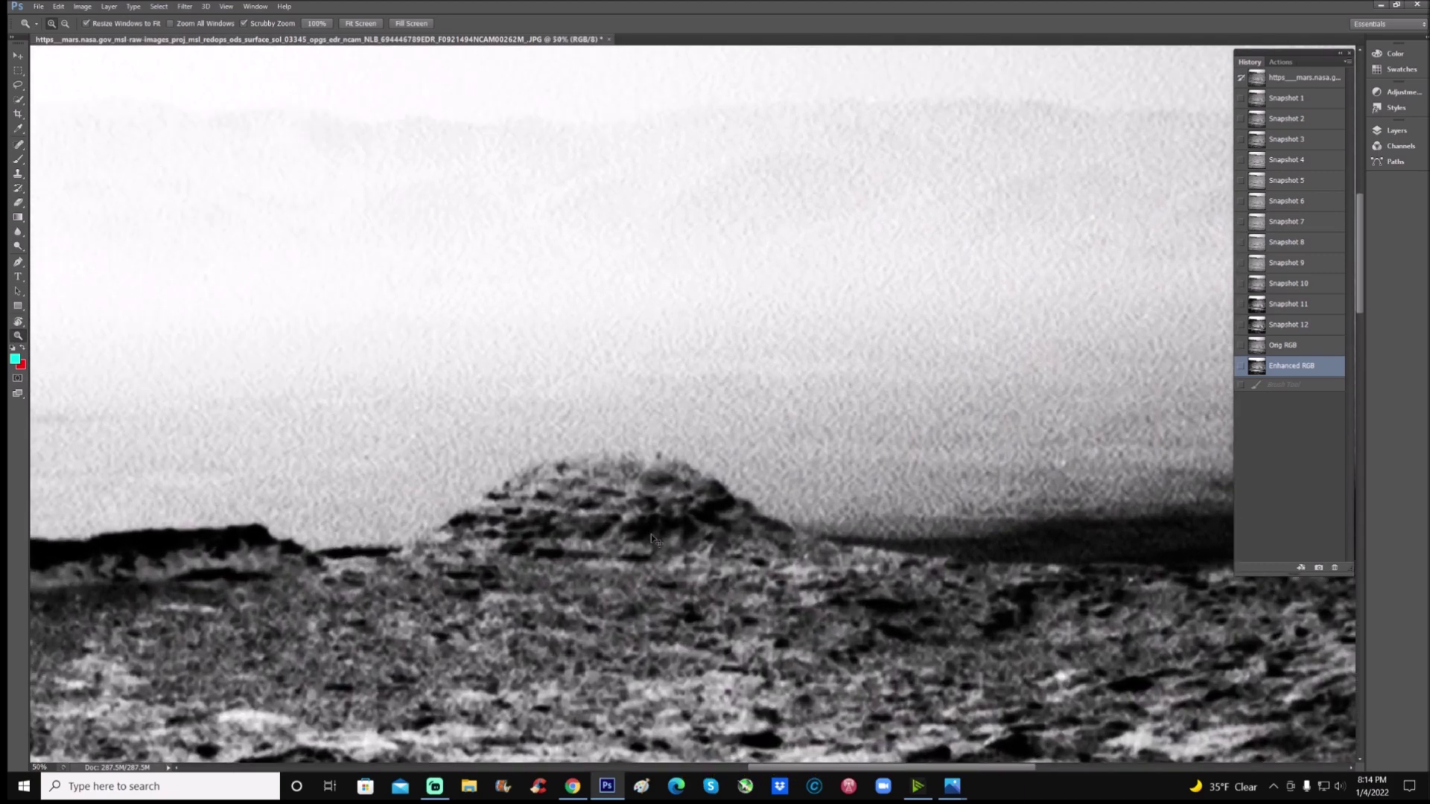
click(651, 535)
key(b)
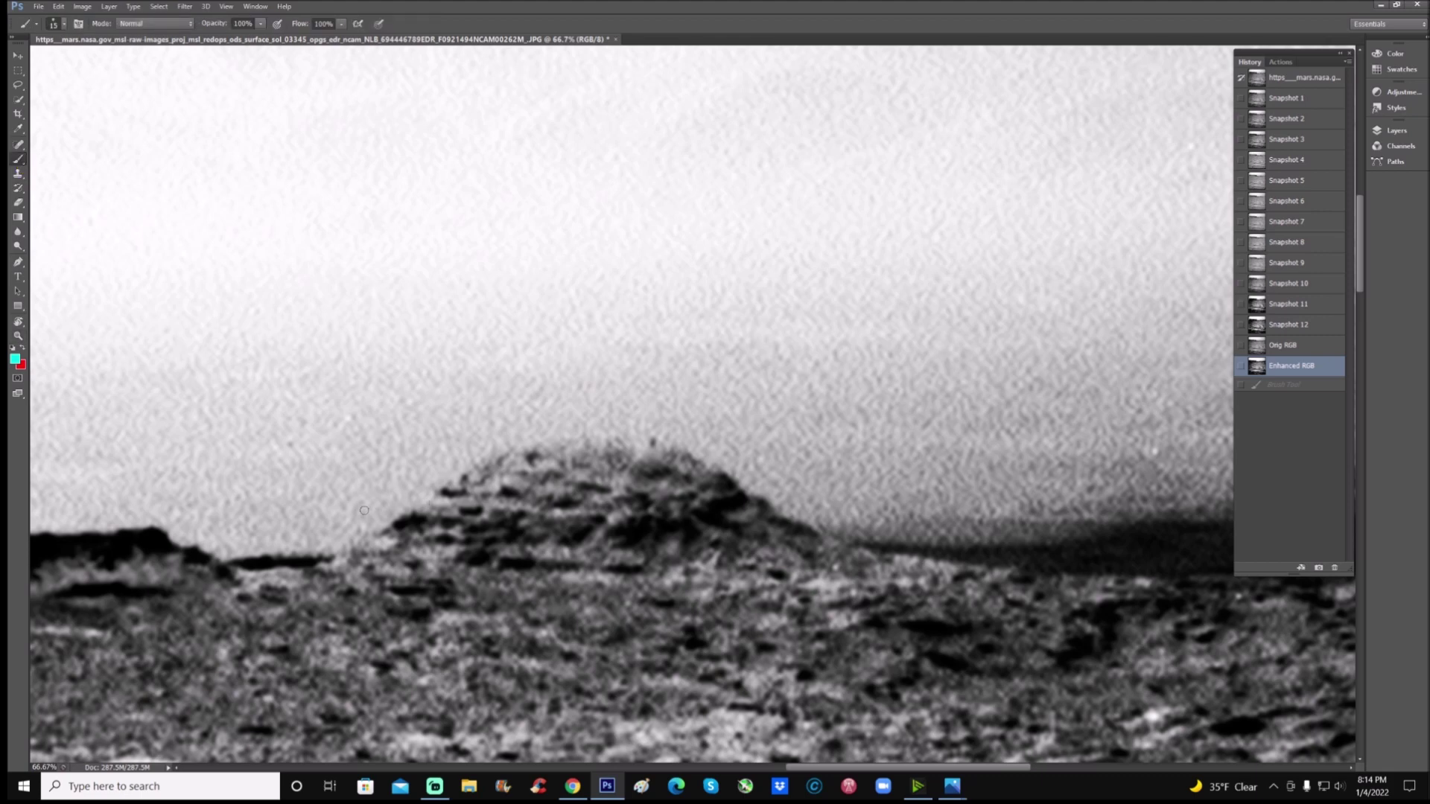
mouse_move(364, 510)
mouse_down()
mouse_move(458, 425)
mouse_move(582, 392)
mouse_move(722, 415)
mouse_move(884, 529)
mouse_move(868, 618)
mouse_move(746, 665)
mouse_move(400, 613)
mouse_move(334, 547)
mouse_move(366, 508)
mouse_up()
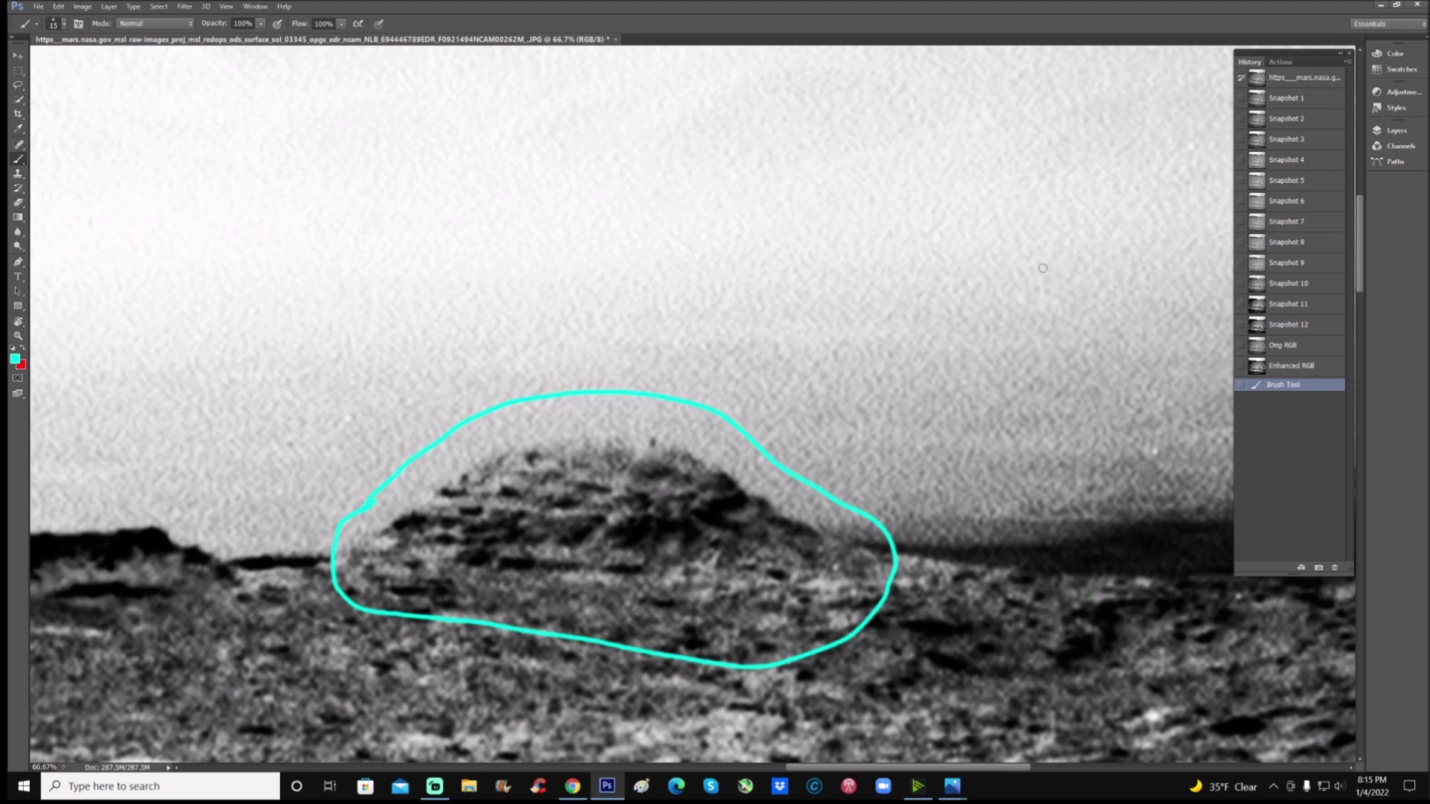
Zoom onto the ground right of the dome and outline a slab with two cyan strokes
scroll(986, 252, down, 1)
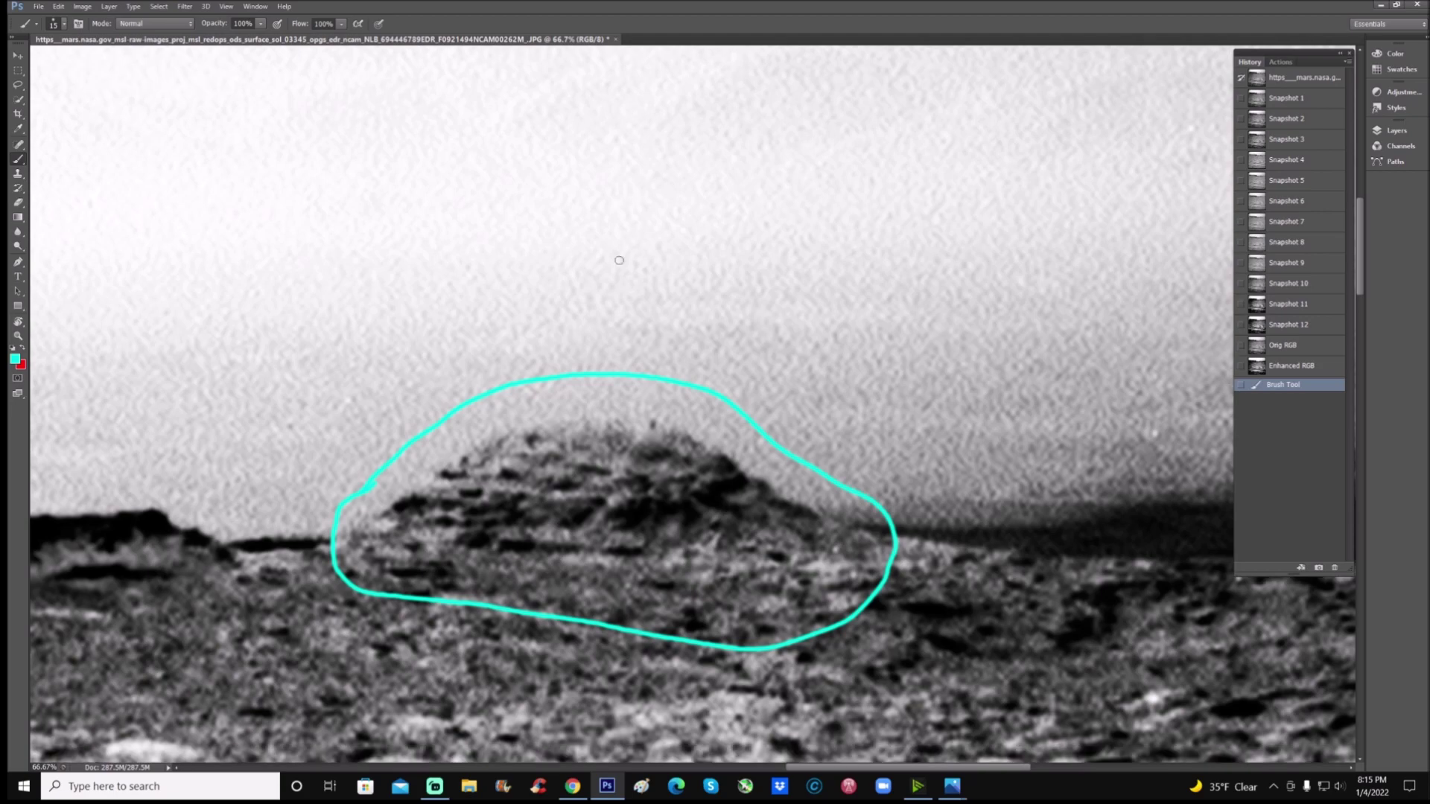
click(19, 336)
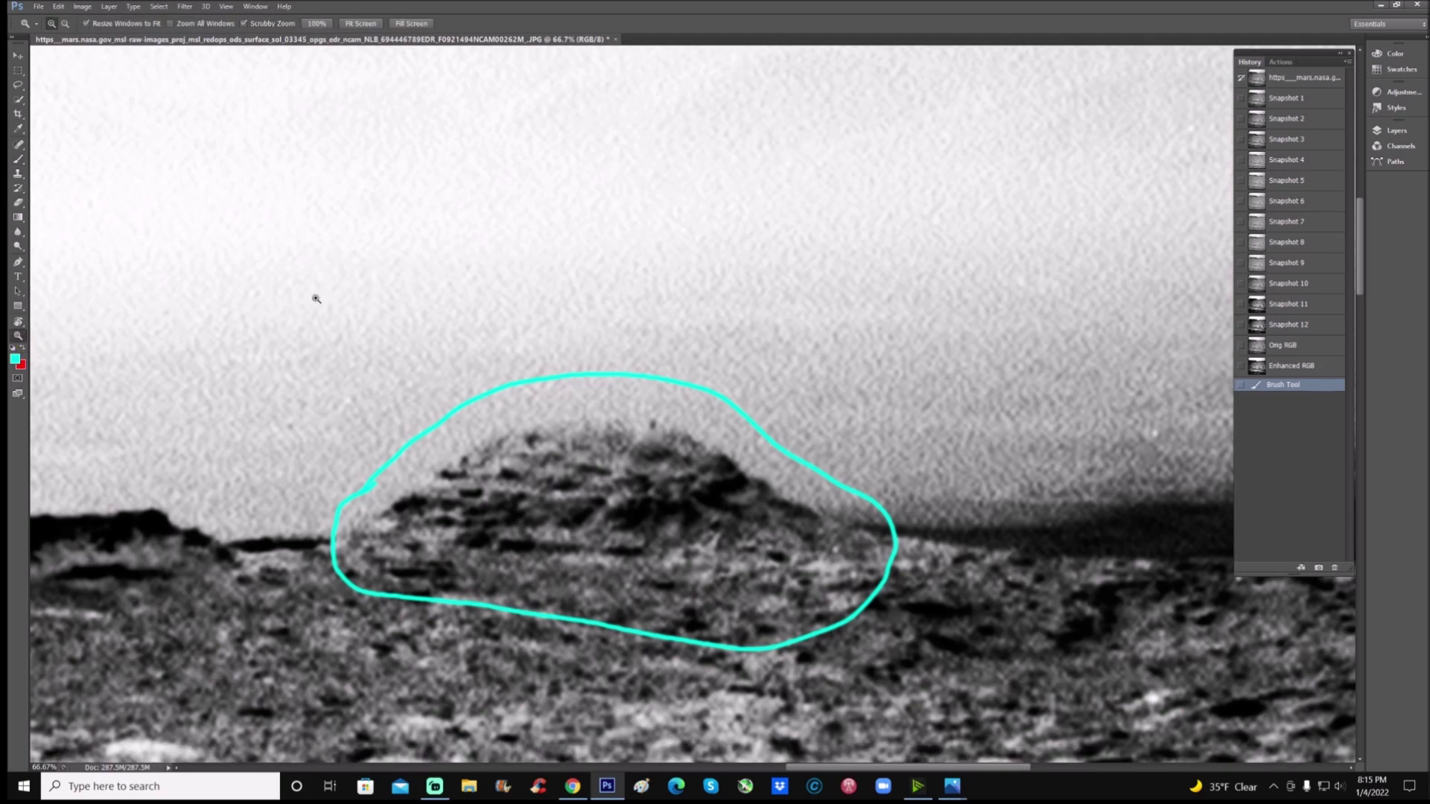
drag(313, 298, 293, 322)
drag(956, 646, 1009, 644)
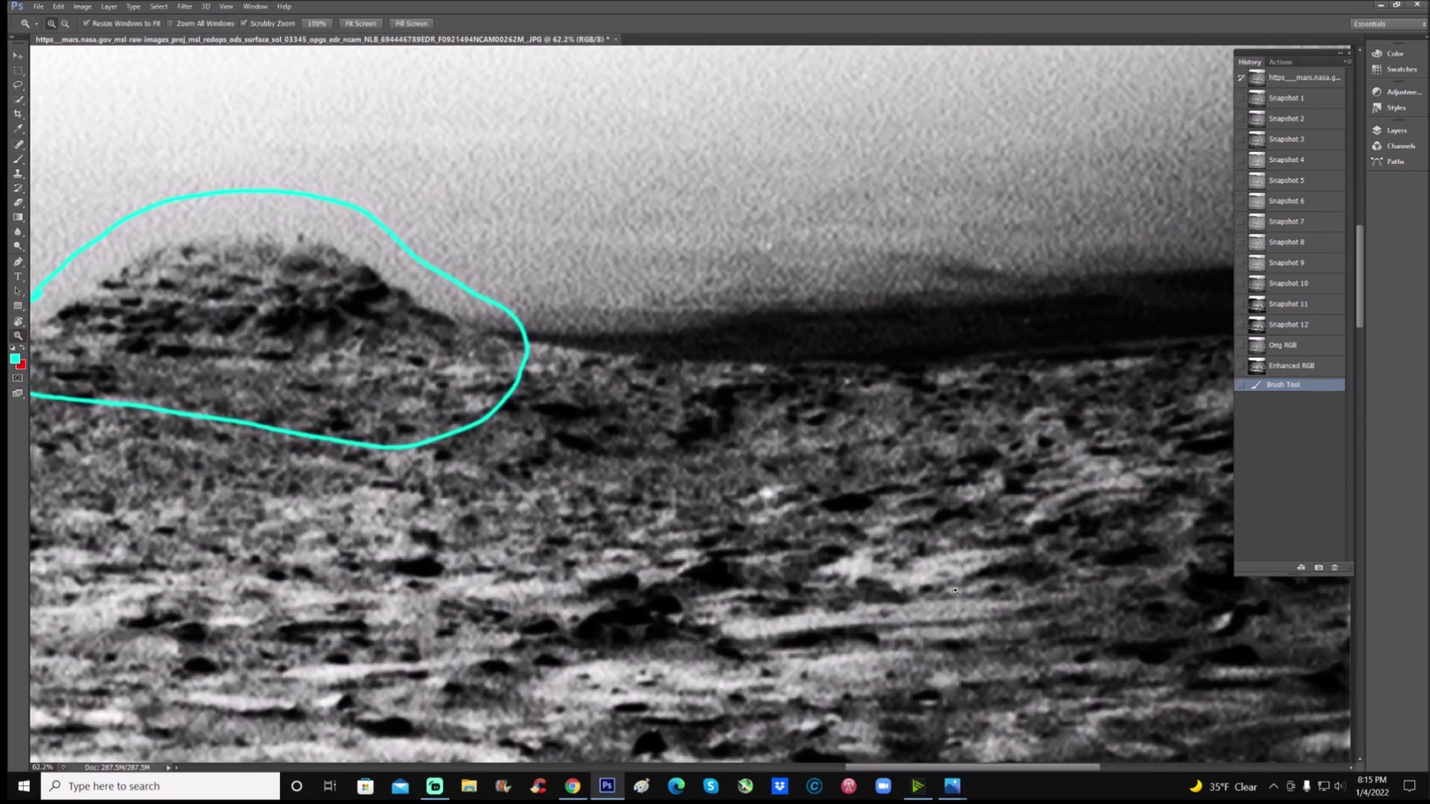
click(18, 159)
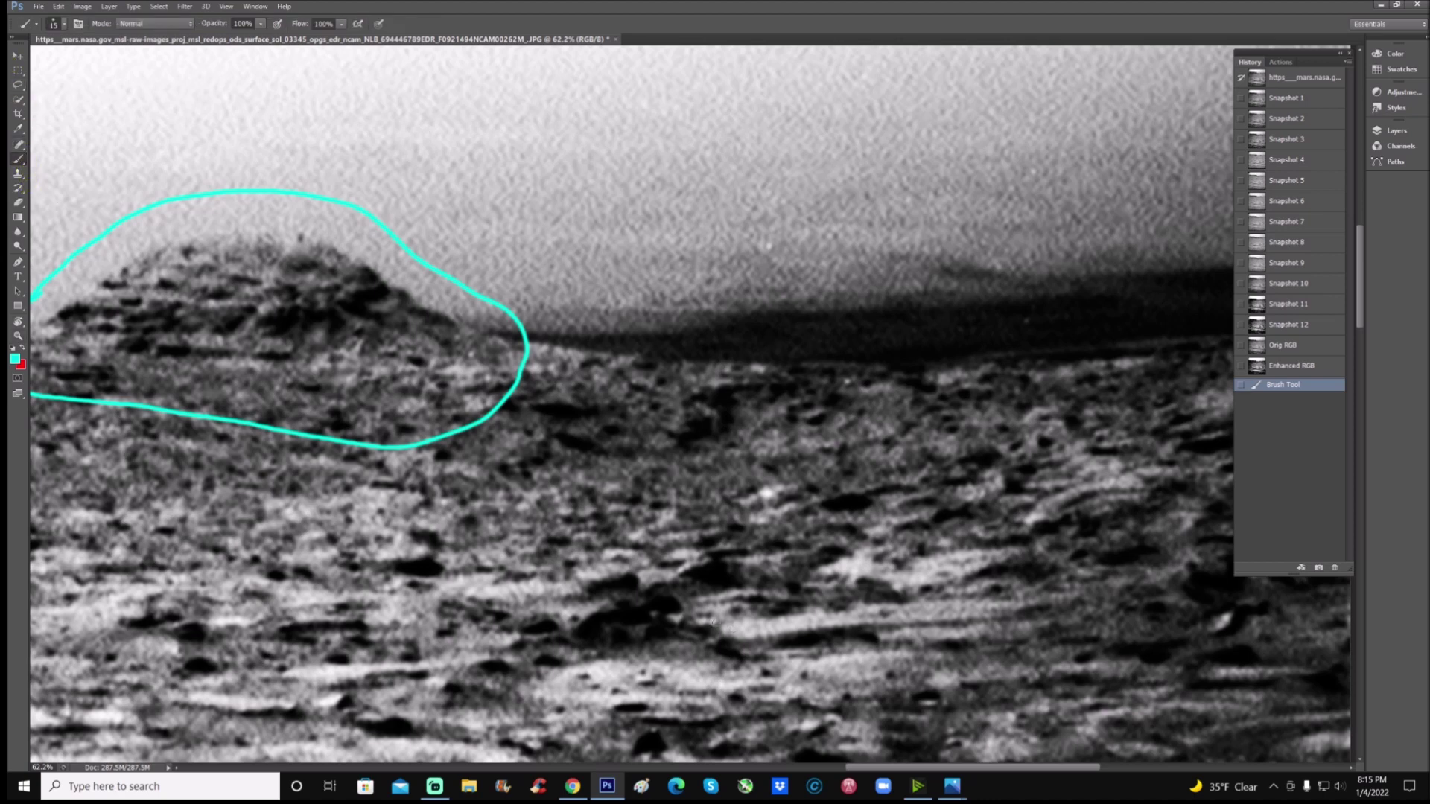
mouse_move(721, 623)
mouse_down()
mouse_move(730, 642)
mouse_move(1033, 622)
mouse_up()
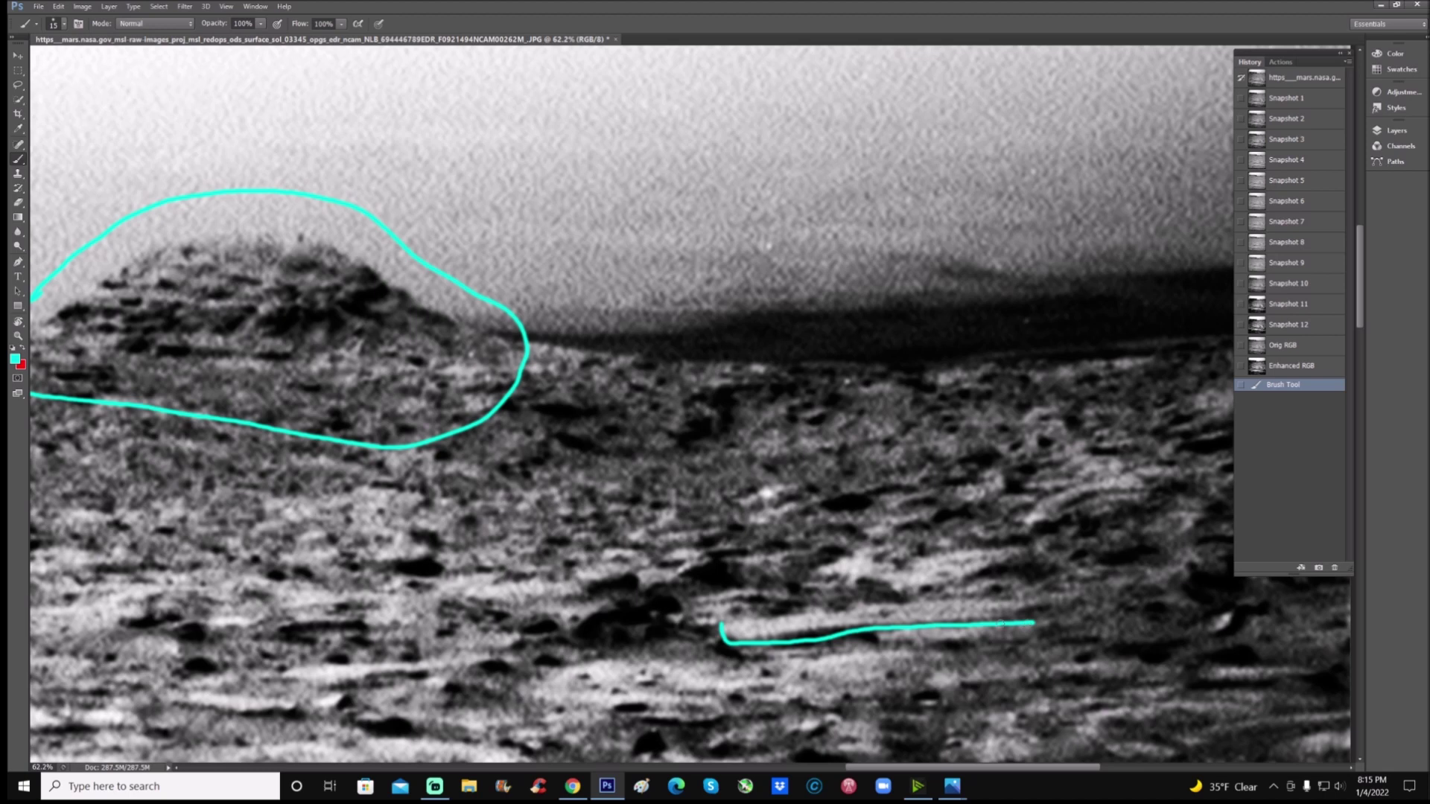
mouse_move(720, 618)
mouse_down()
mouse_move(1048, 599)
mouse_move(1032, 624)
mouse_up()
Outline a small rock further right, then step back in History to remove the latest strokes
scroll(767, 452, up, 2)
mouse_move(733, 375)
mouse_down()
mouse_move(710, 424)
mouse_move(772, 417)
mouse_move(733, 376)
mouse_up()
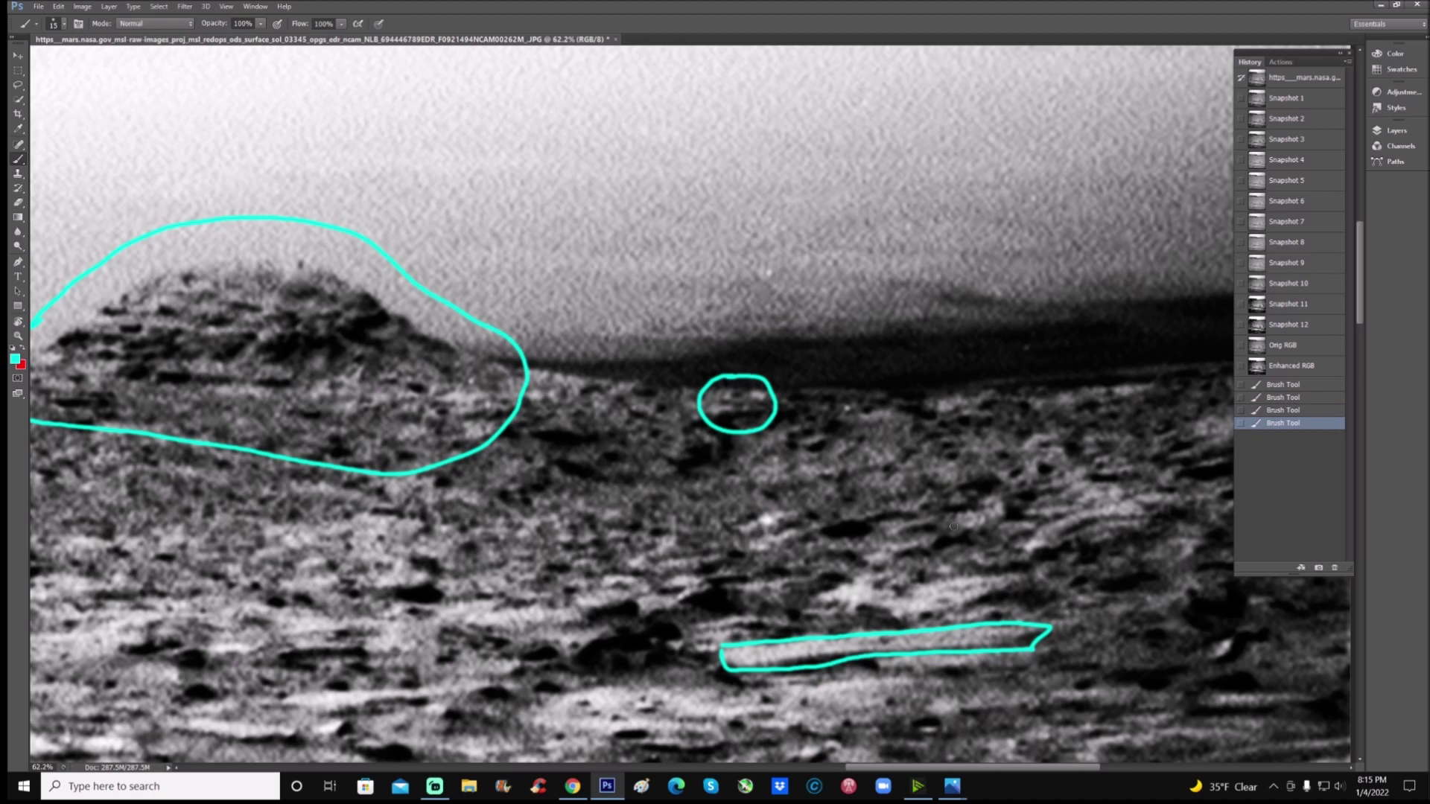
mouse_move(1055, 543)
mouse_down()
mouse_move(1102, 517)
mouse_move(1156, 520)
mouse_up()
mouse_move(1049, 545)
mouse_down()
mouse_move(1029, 537)
mouse_move(1071, 512)
mouse_move(1151, 507)
mouse_move(1157, 521)
mouse_up()
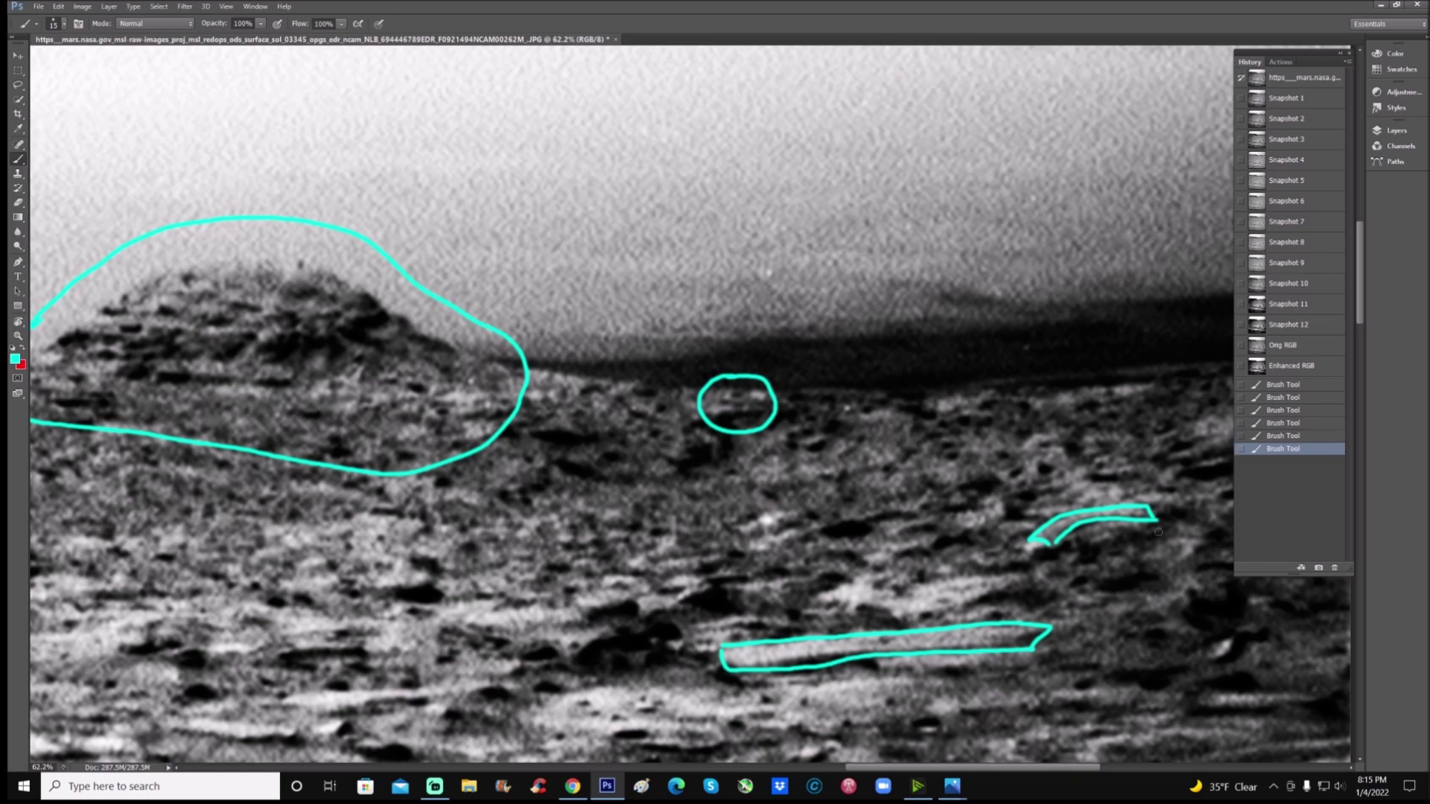
click(1305, 385)
click(1307, 368)
Circle the lower rocks in cyan and trace a zigzag inside, then revert to keep only the first stroke
mouse_move(731, 474)
mouse_down()
mouse_move(690, 475)
mouse_move(674, 602)
mouse_move(894, 524)
mouse_move(715, 474)
mouse_up()
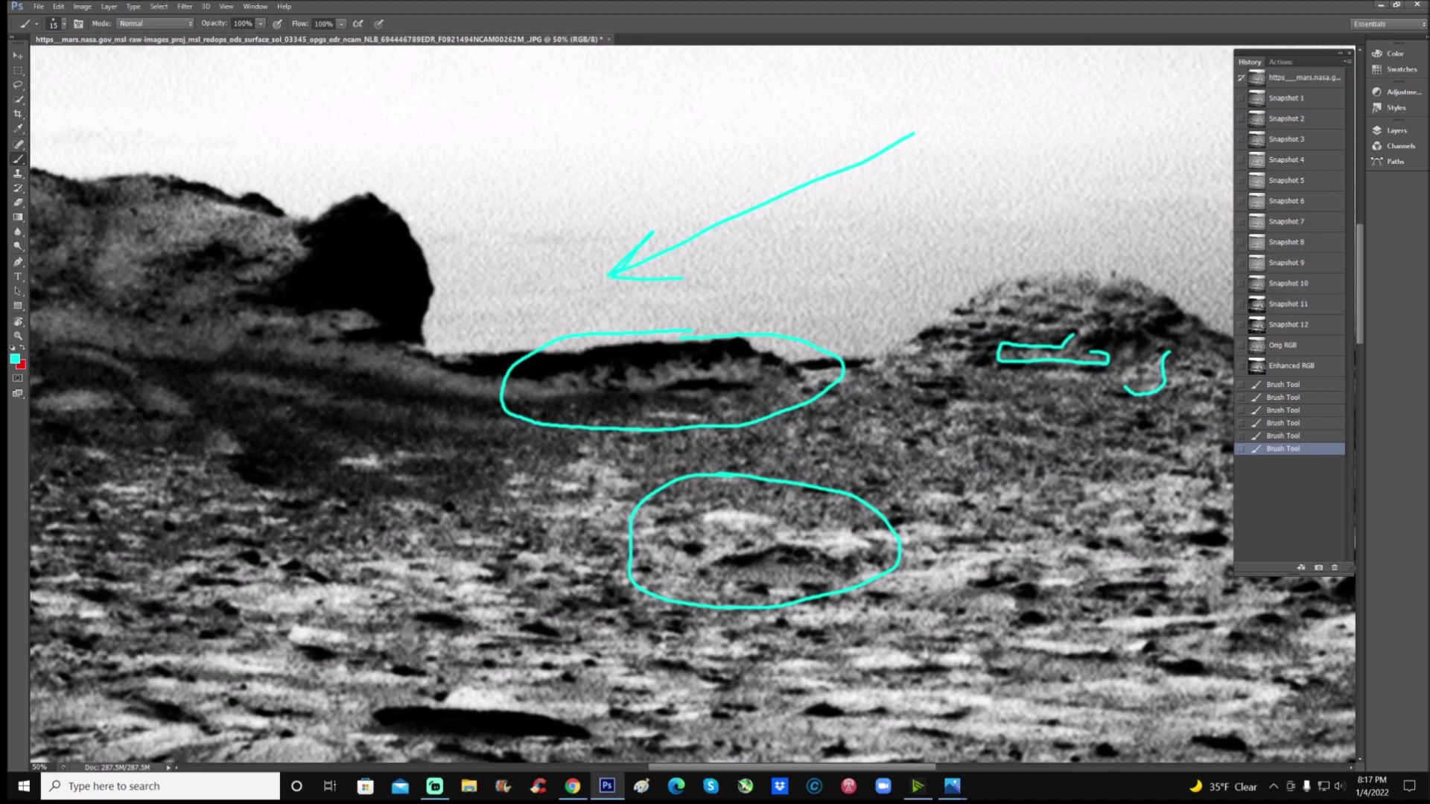
mouse_move(674, 538)
mouse_down()
mouse_move(704, 545)
mouse_move(688, 554)
mouse_move(819, 551)
mouse_up()
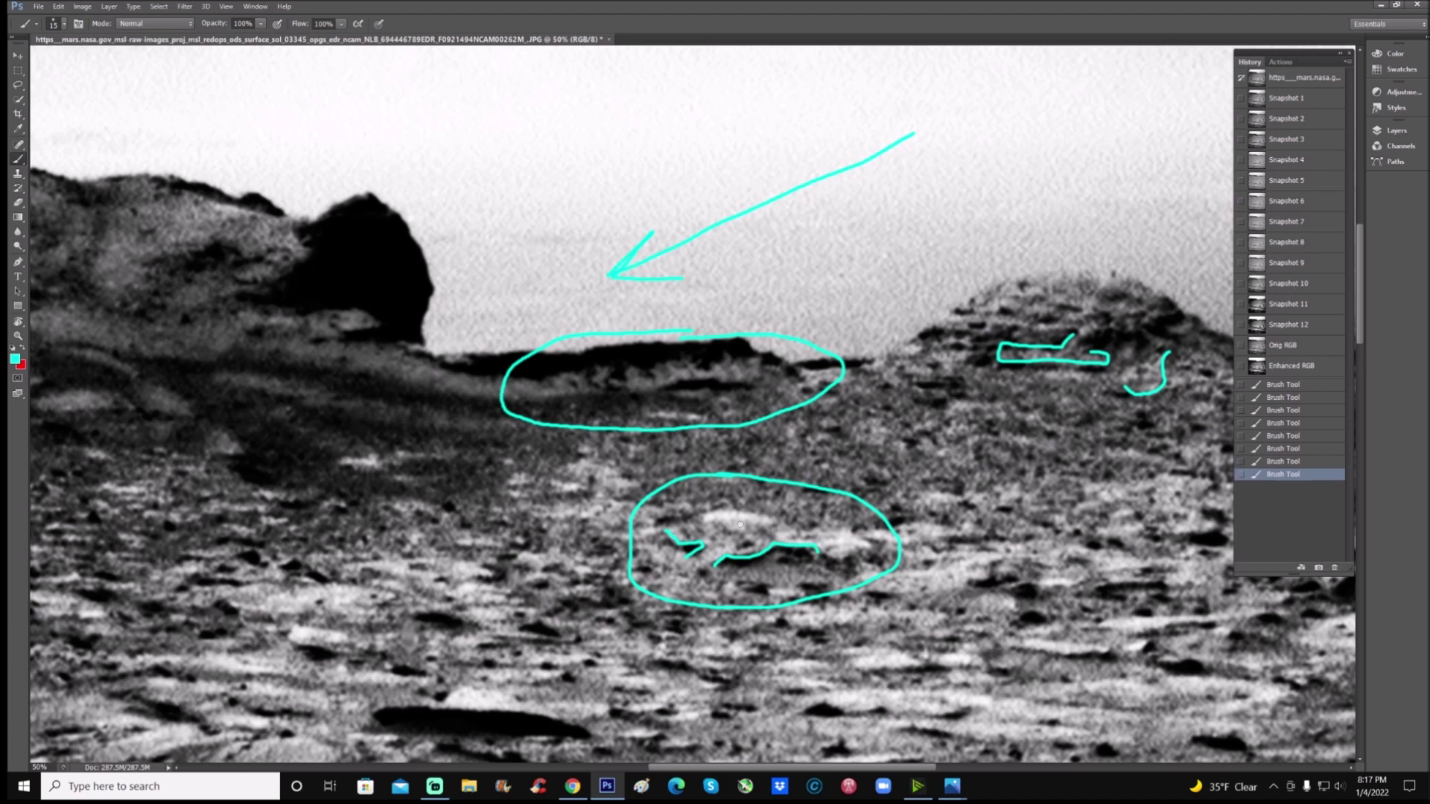
mouse_move(677, 526)
mouse_down()
mouse_move(743, 509)
mouse_move(844, 525)
mouse_move(867, 547)
mouse_move(779, 530)
mouse_move(862, 547)
mouse_up()
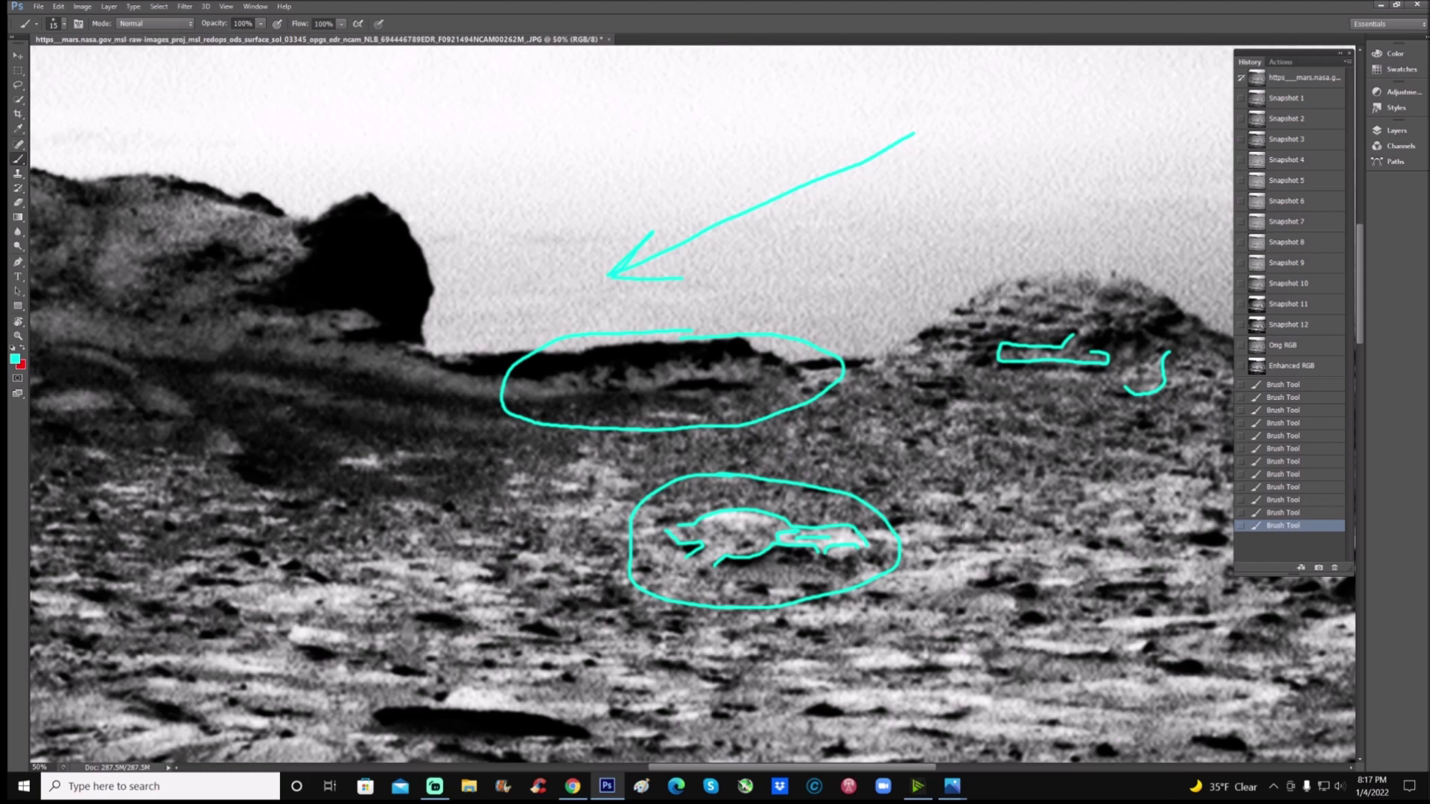
click(1282, 385)
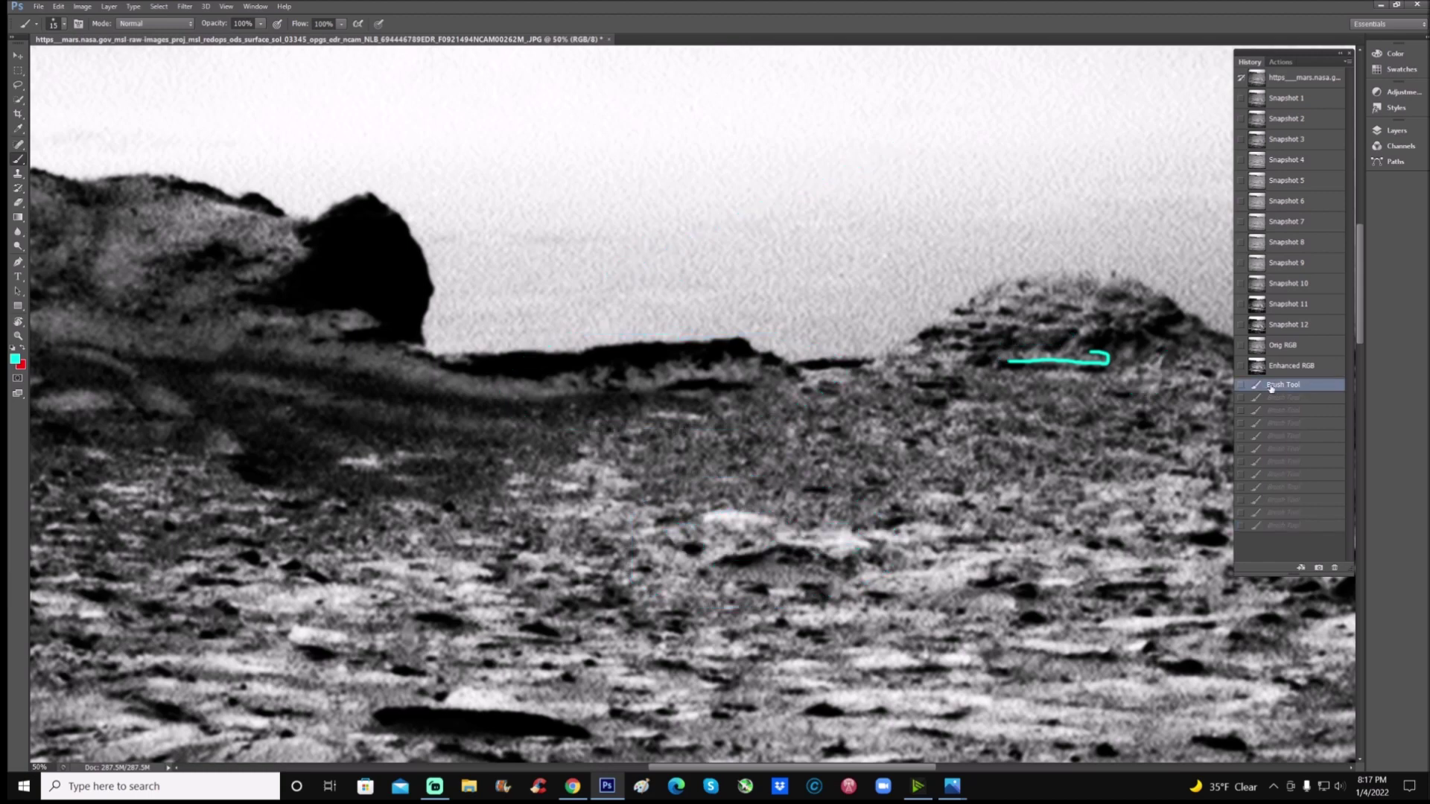
Circle the pale rock on the Orig RGB state, then return to Enhanced RGB, discarding the loop
click(1286, 97)
click(1282, 345)
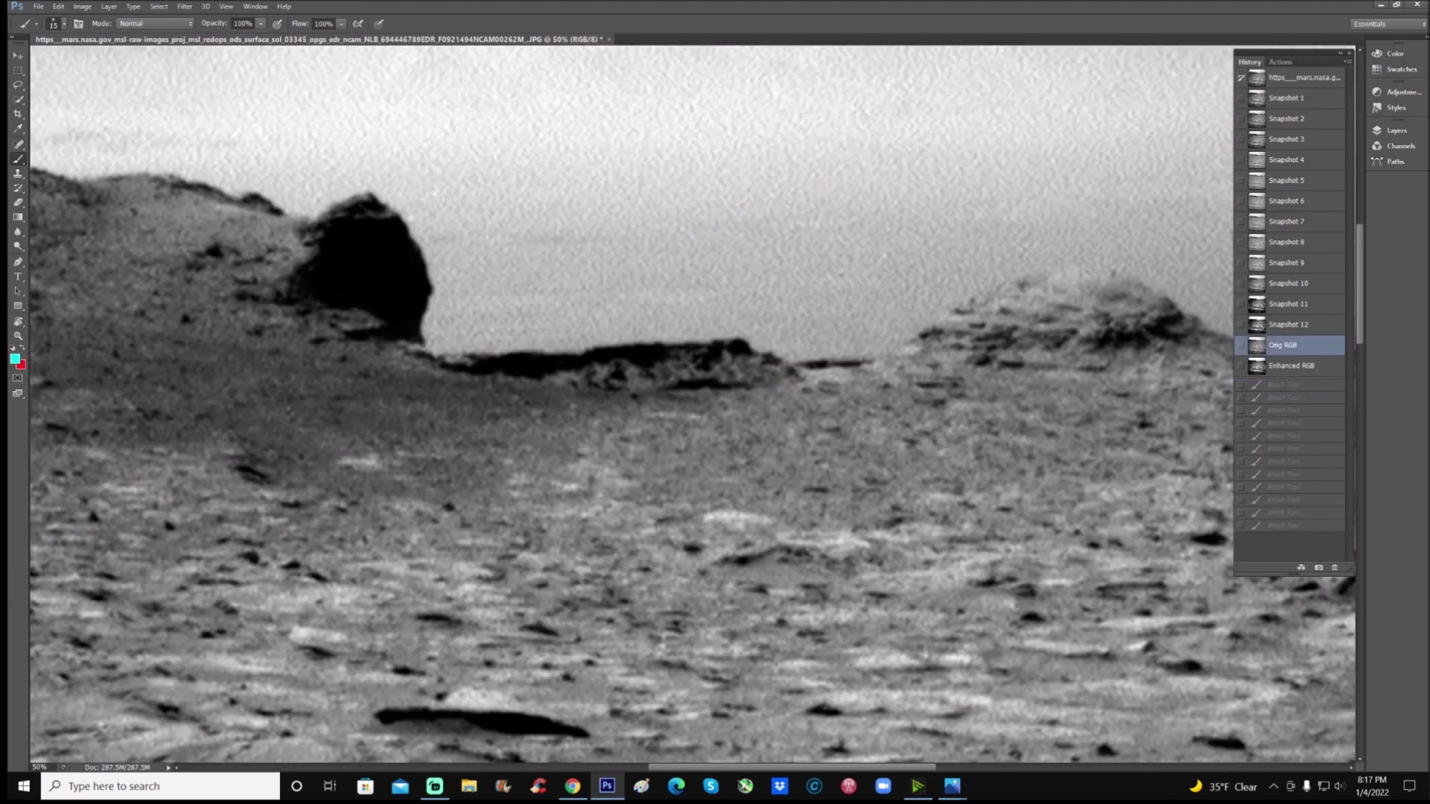
mouse_move(723, 469)
mouse_down()
mouse_move(653, 500)
mouse_move(681, 594)
mouse_move(884, 557)
mouse_move(847, 511)
mouse_move(722, 469)
mouse_up()
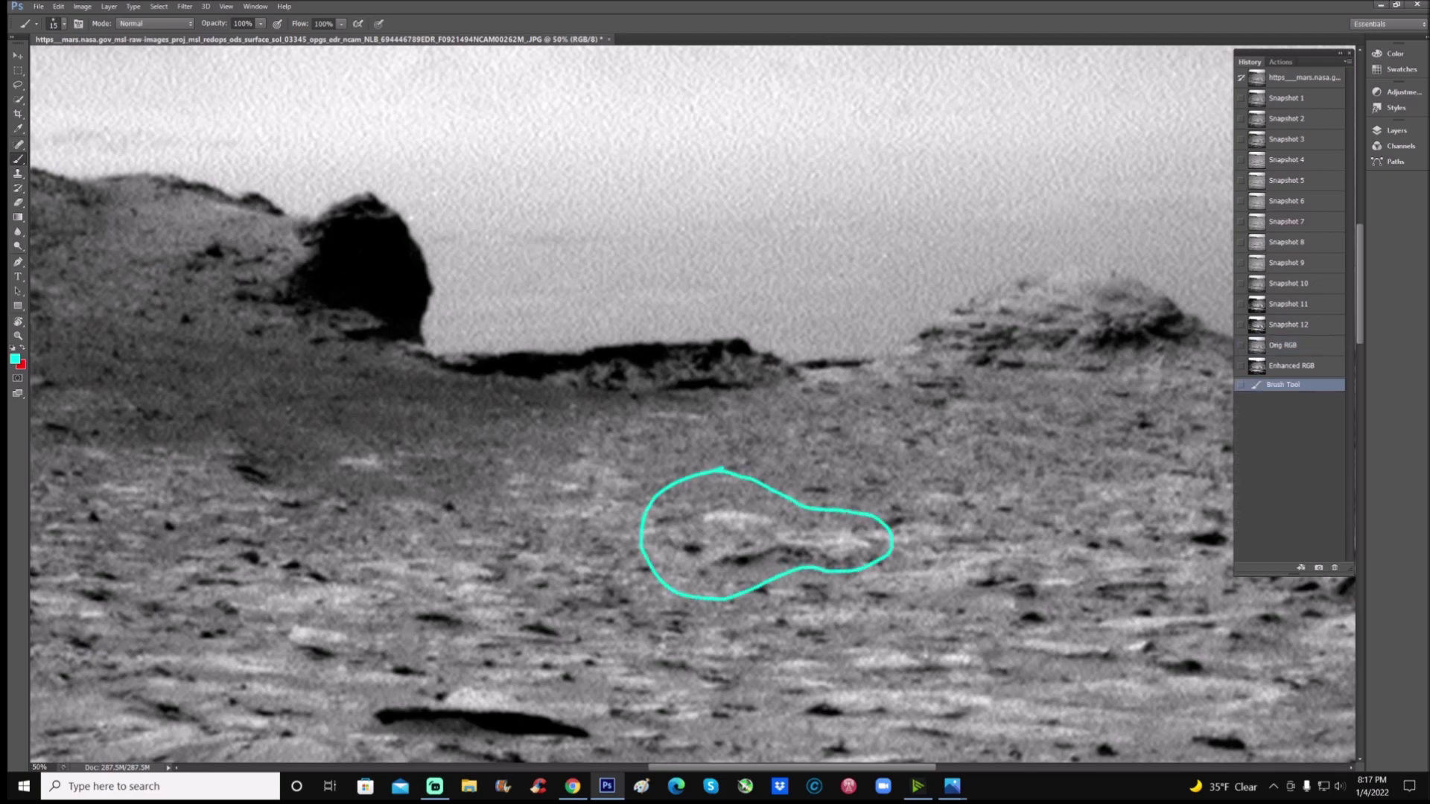
click(1284, 370)
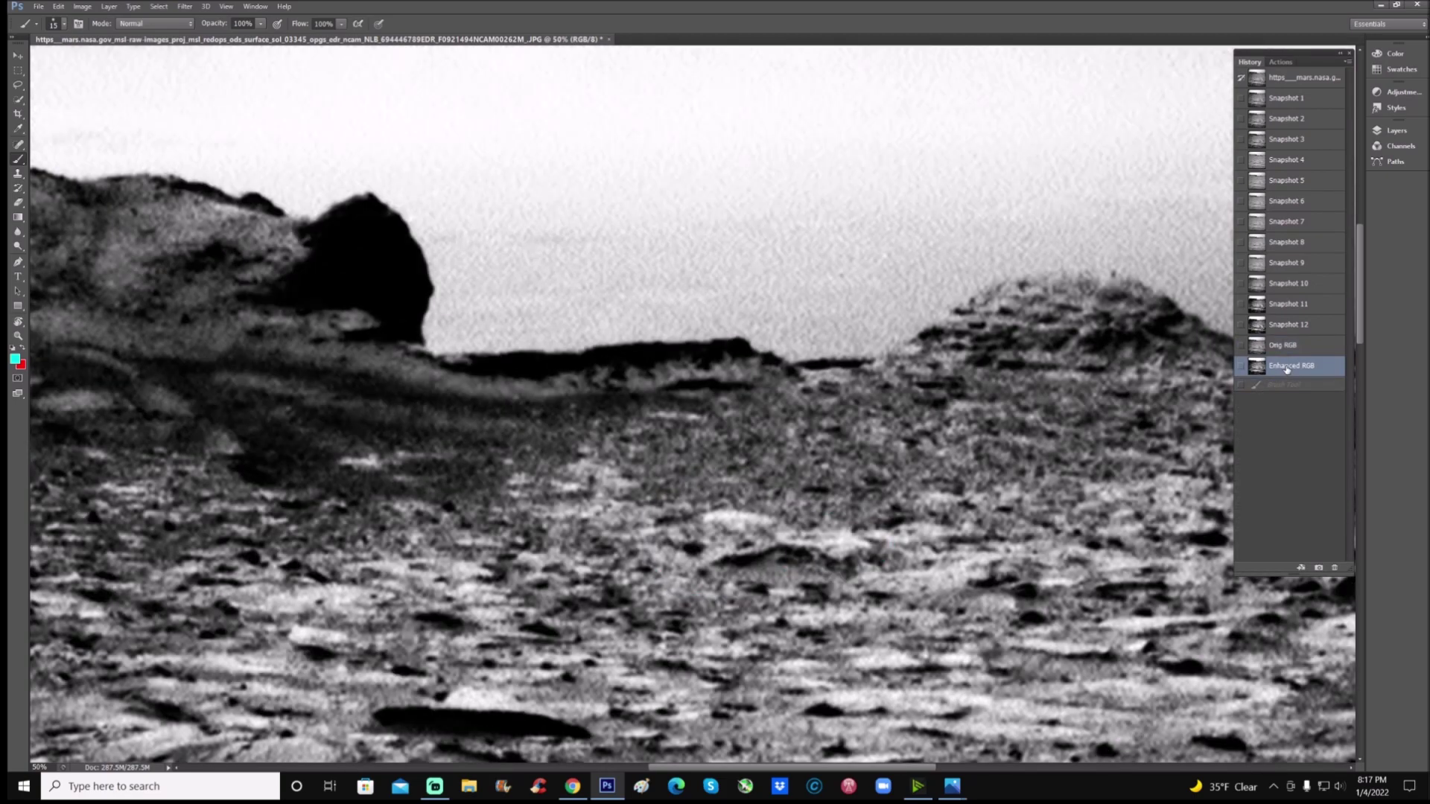
Toggle repeatedly between the Orig RGB and Enhanced RGB states, finishing on Enhanced RGB
click(1296, 349)
click(1293, 366)
click(1298, 347)
click(1295, 358)
click(1298, 345)
click(1292, 366)
click(1295, 348)
click(1291, 365)
click(1298, 347)
click(1299, 366)
click(1306, 349)
click(1299, 367)
click(1305, 350)
click(1300, 367)
click(1311, 345)
click(1307, 367)
click(1314, 347)
click(1308, 366)
Zoom out to about 31% and recentre the photo so both rock outcrops show
key(z)
drag(565, 310, 555, 328)
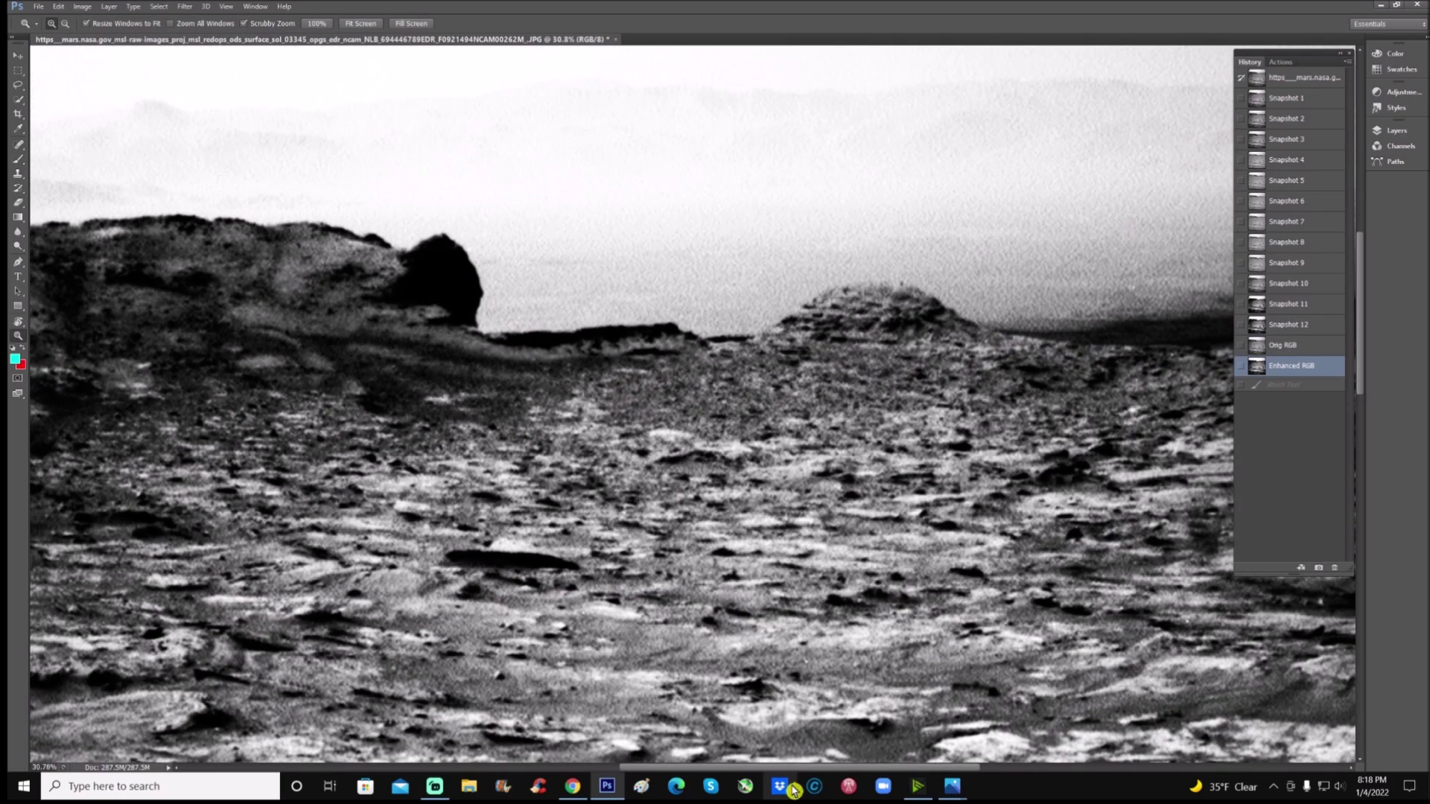
drag(817, 767, 789, 770)
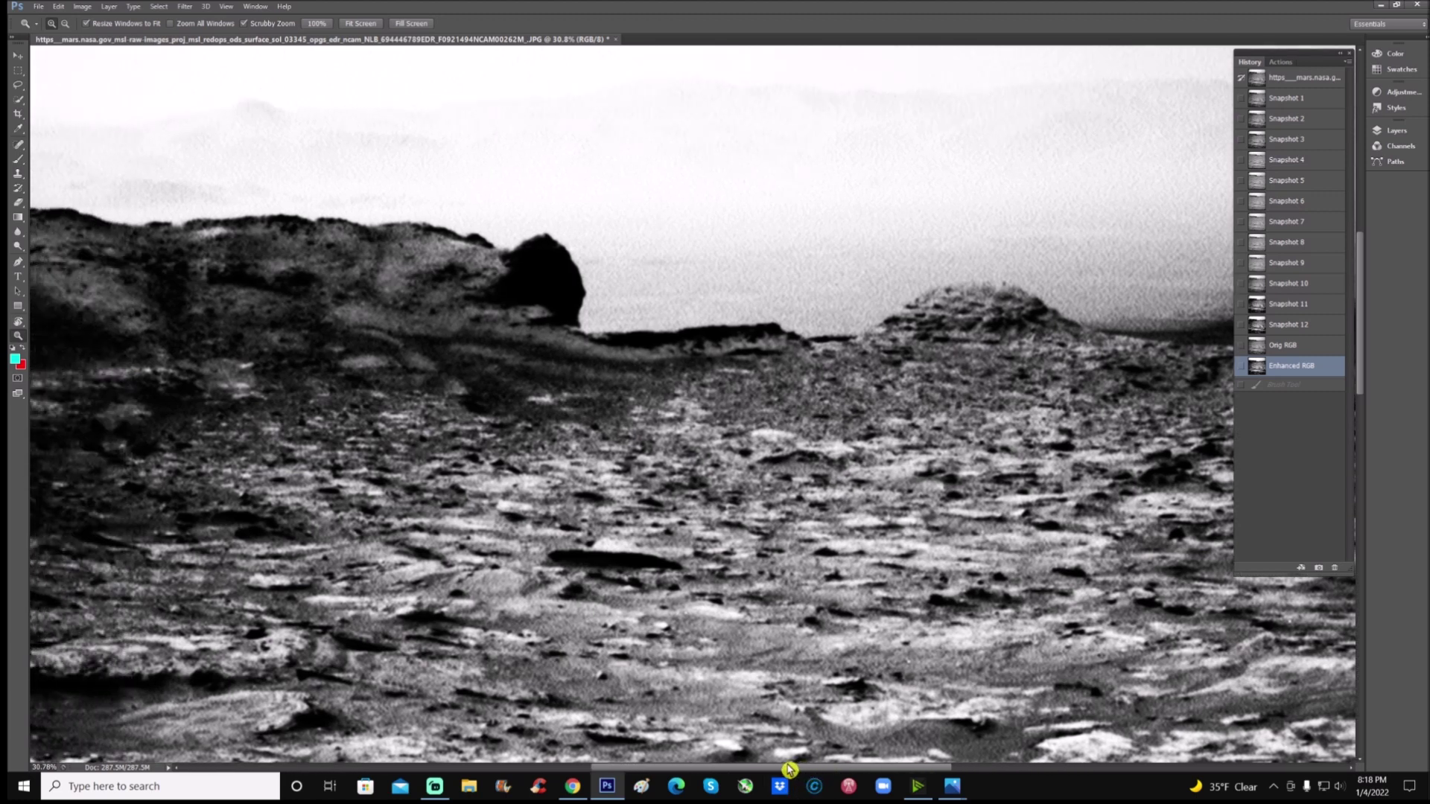
scroll(789, 759, up, 5)
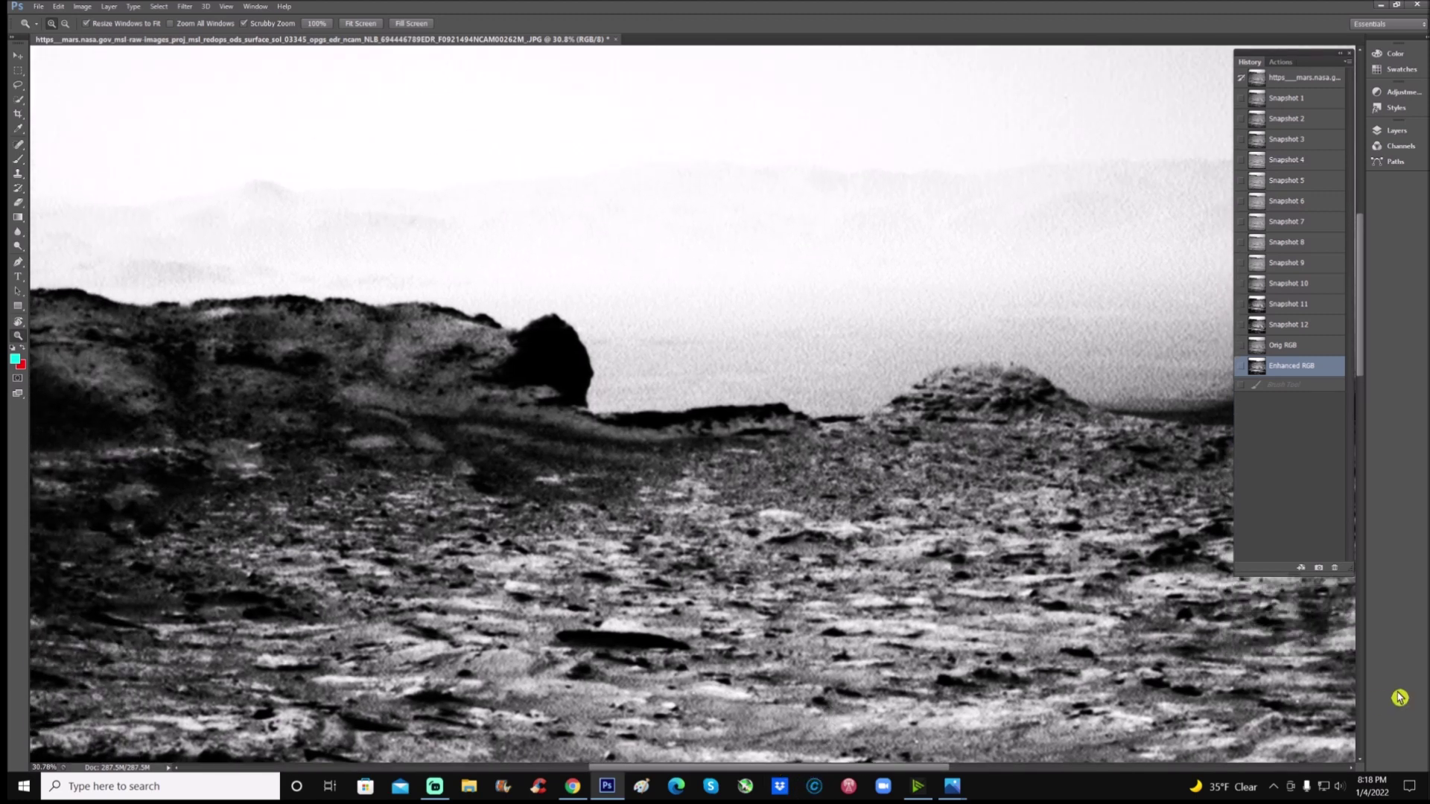